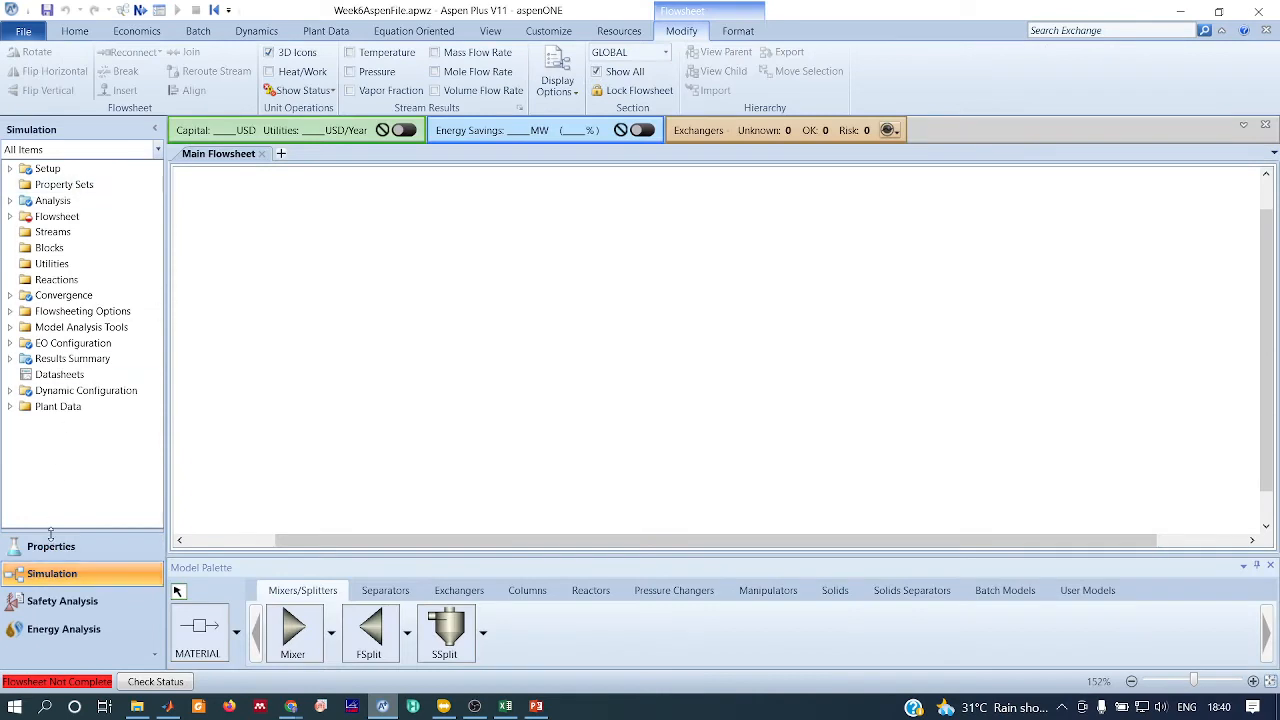
Add NITROGEN to the component list in the Properties environment's component specifications
left_click(48, 546)
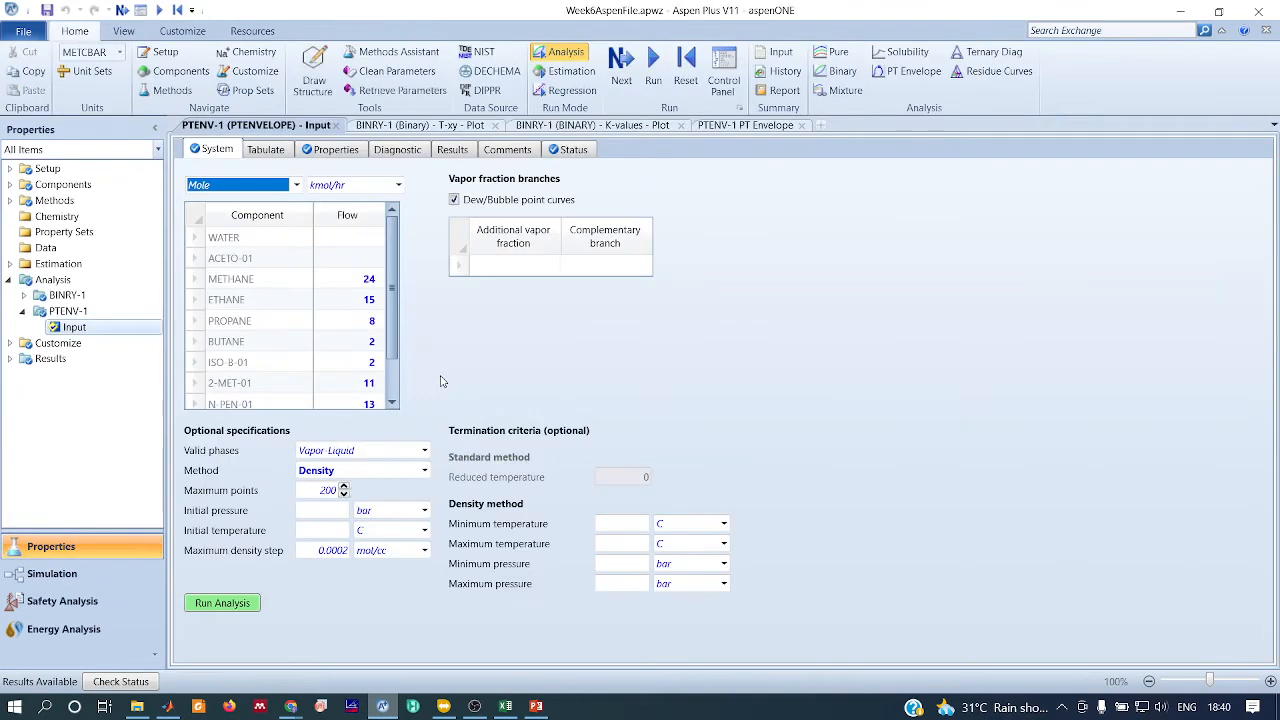
left_click(10, 184)
left_click(88, 201)
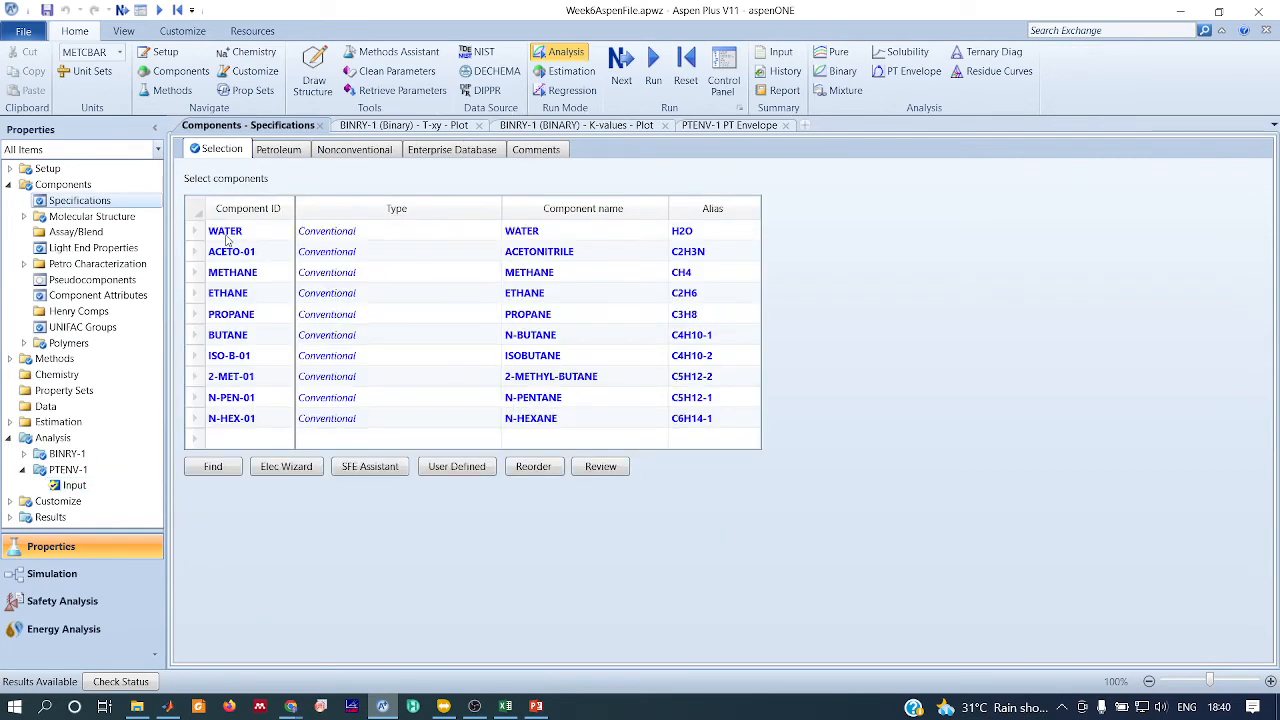
left_click(237, 440)
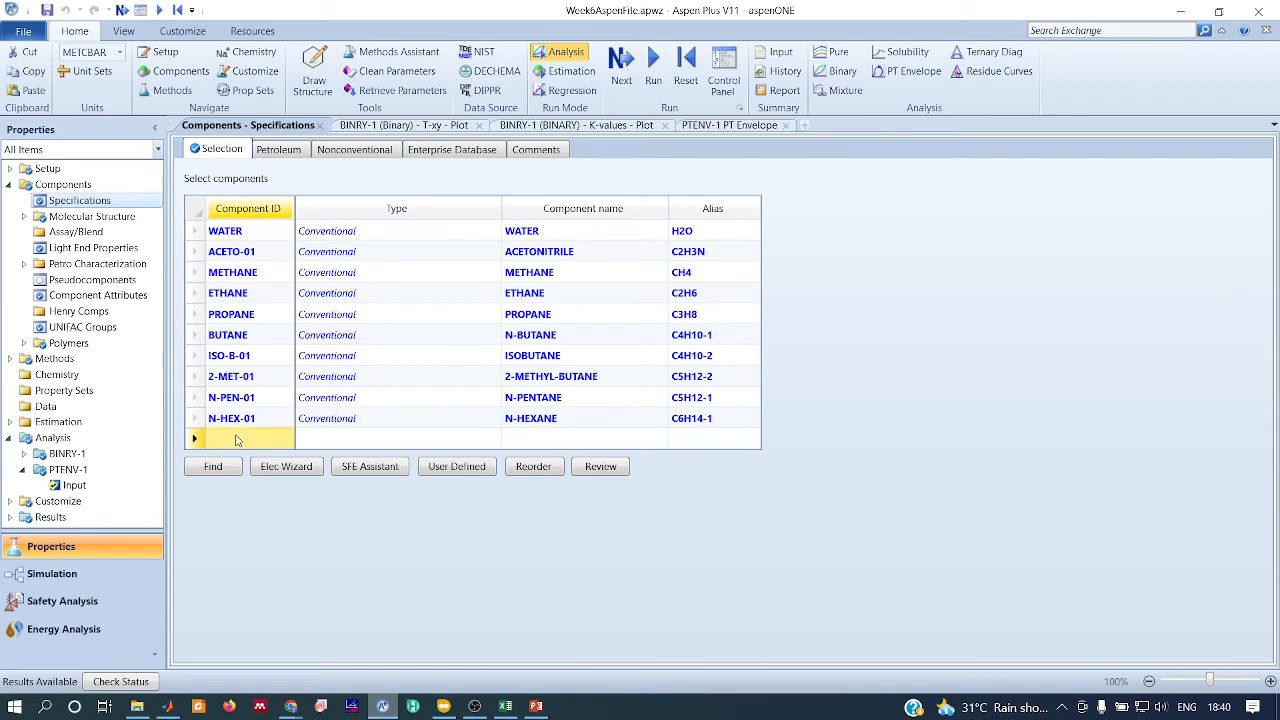
type("NITROGEN")
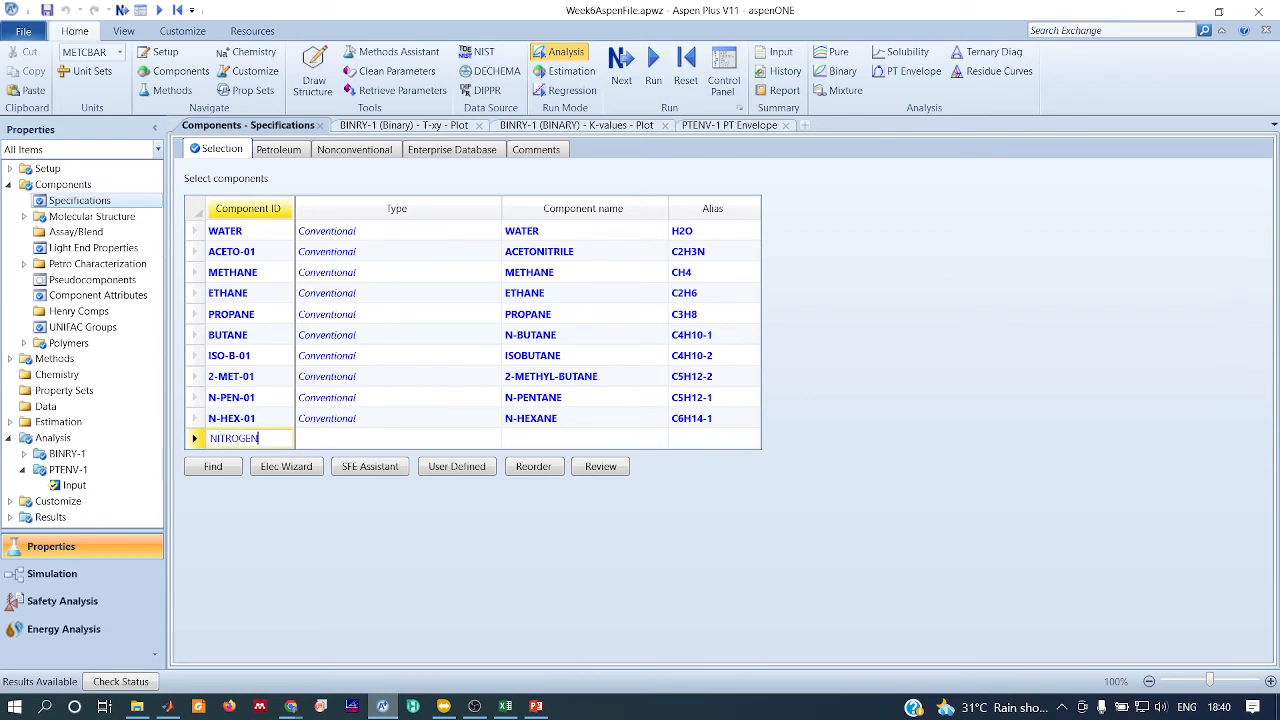
key("Return")
key("Return")
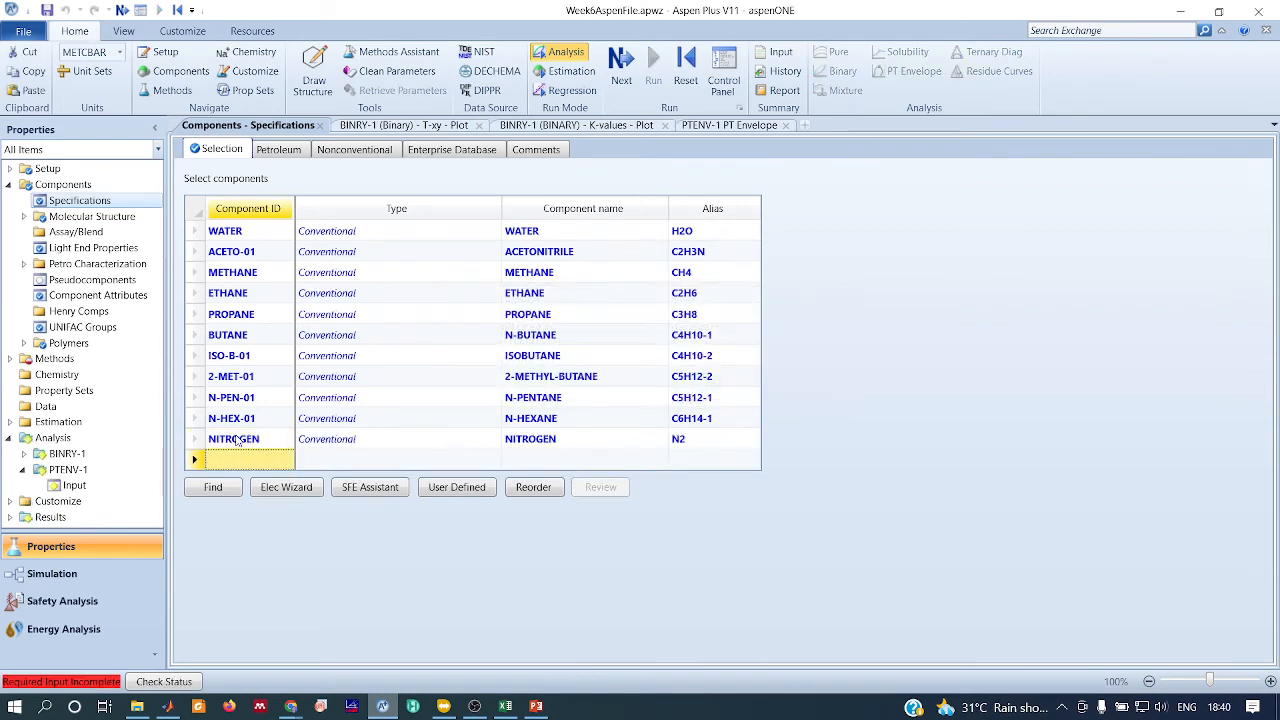
Load the binary interaction parameters, check the PENG-ROB base method, and run the property analysis before returning to the Simulation environment
left_click(628, 66)
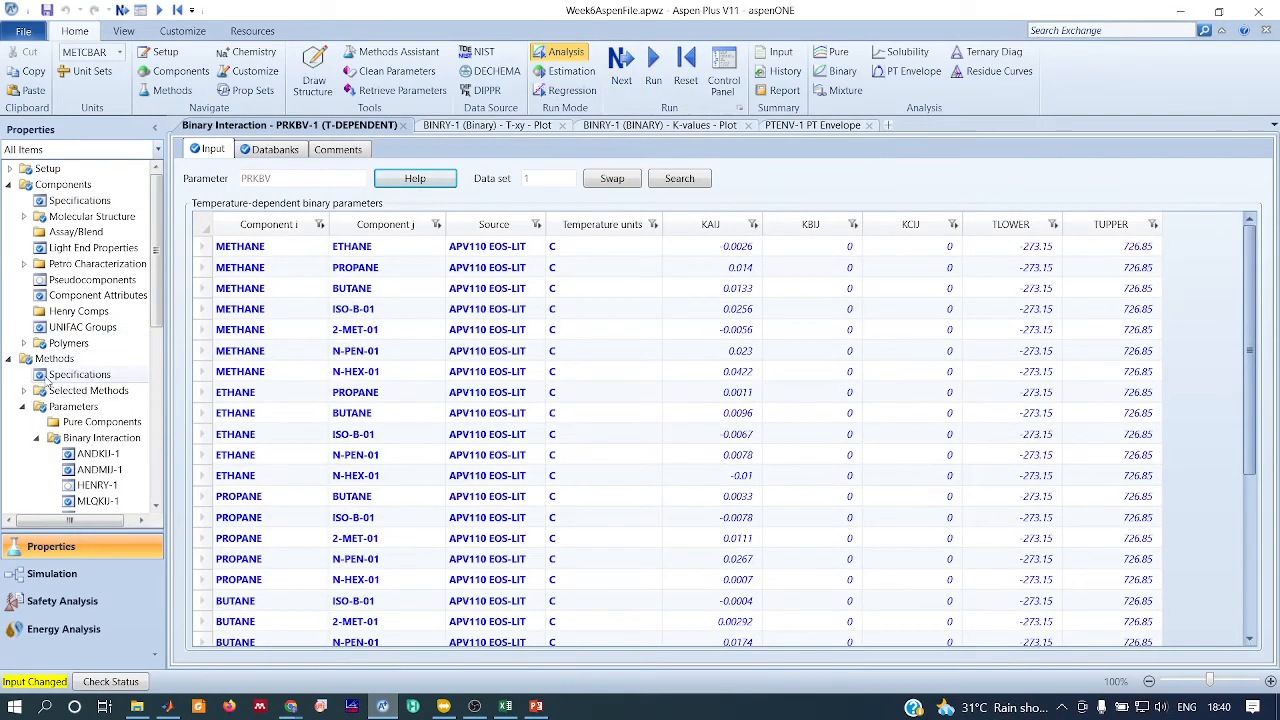
left_click(44, 375)
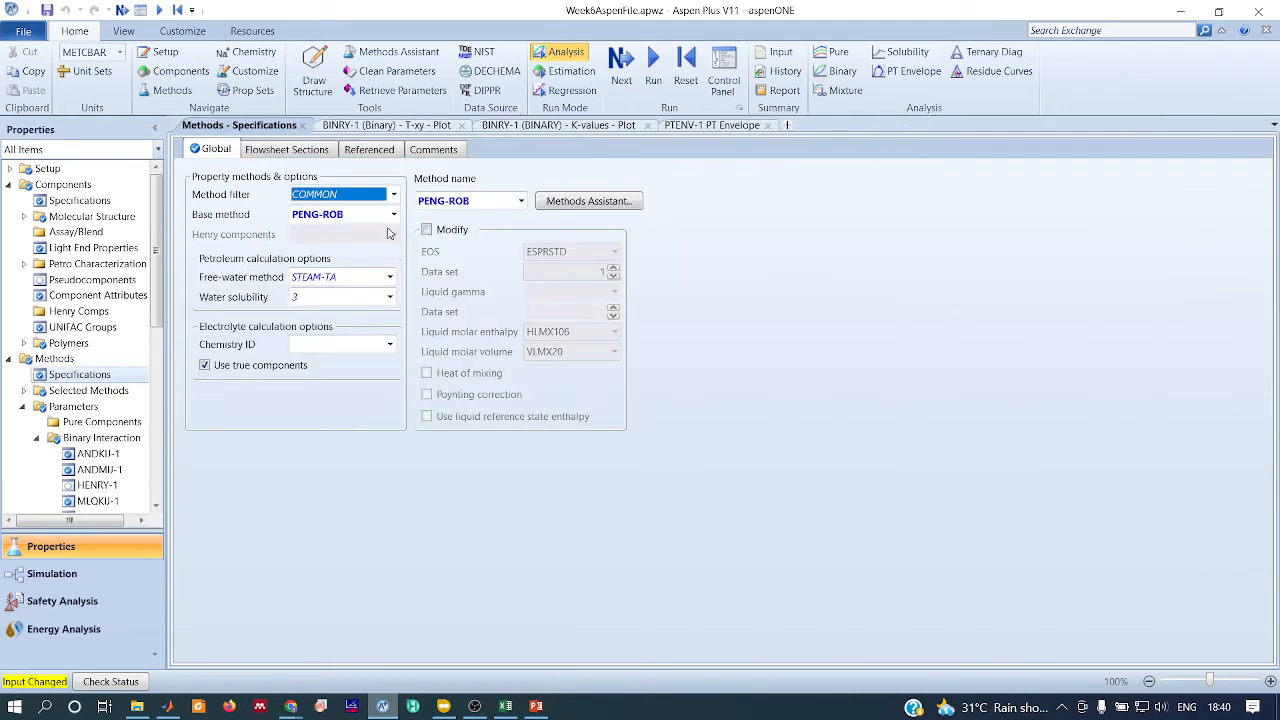
left_click(966, 393)
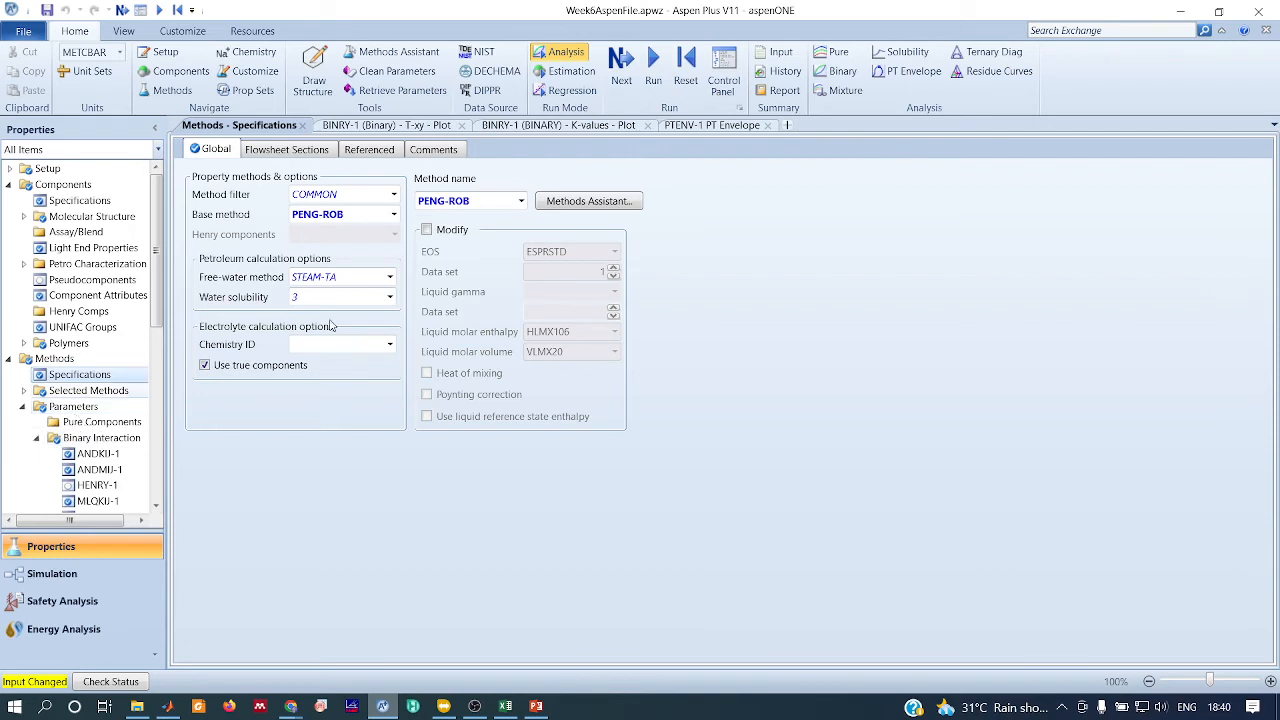
left_click(667, 60)
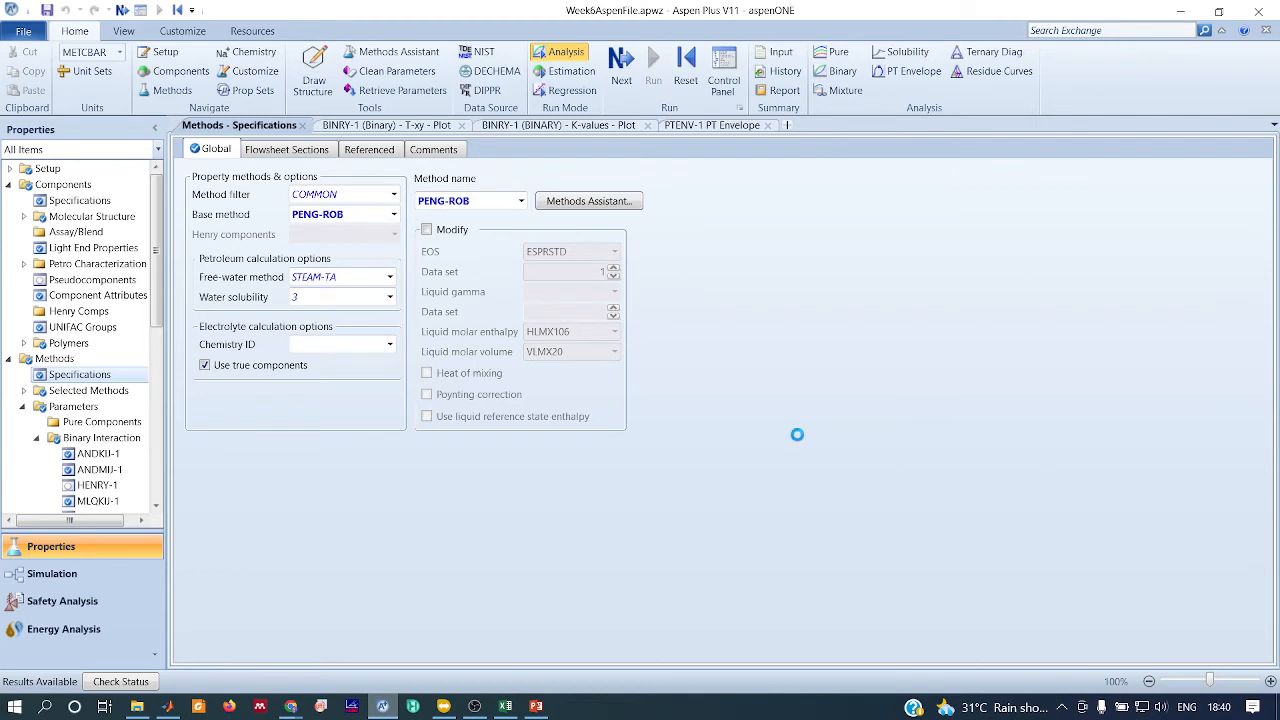
left_click(55, 574)
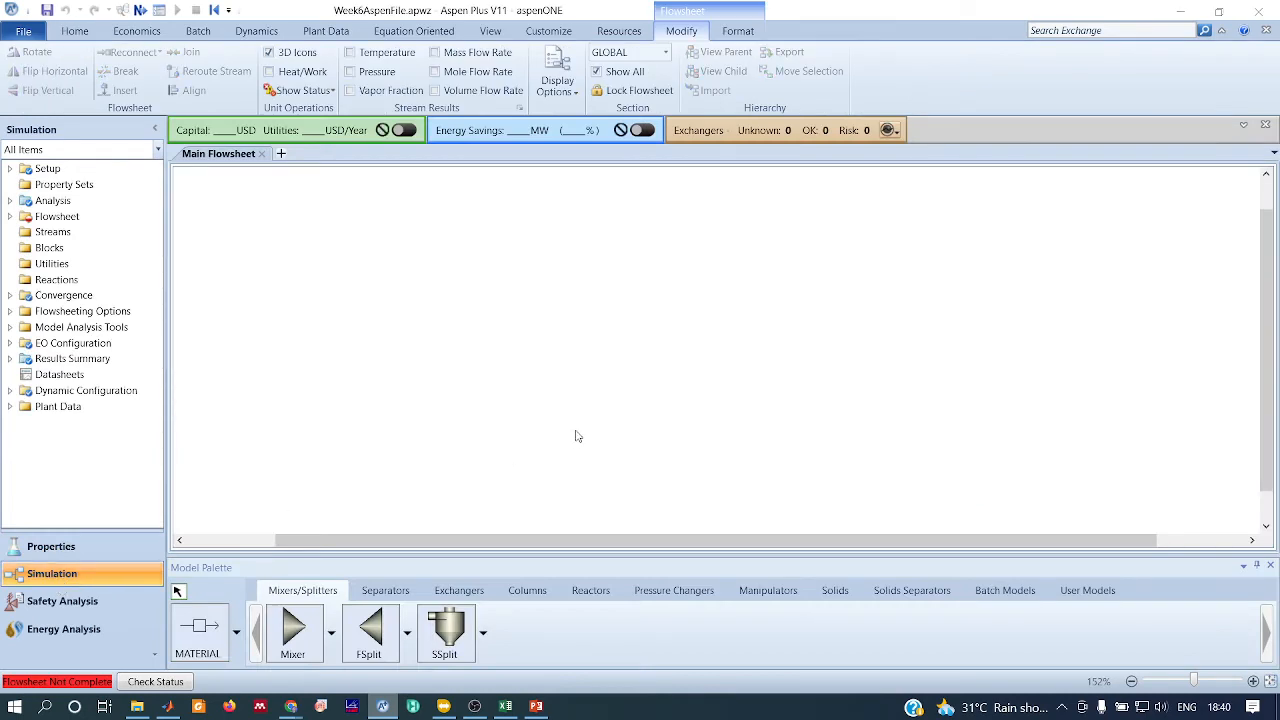
key("alt+Tab")
key("alt+Tab")
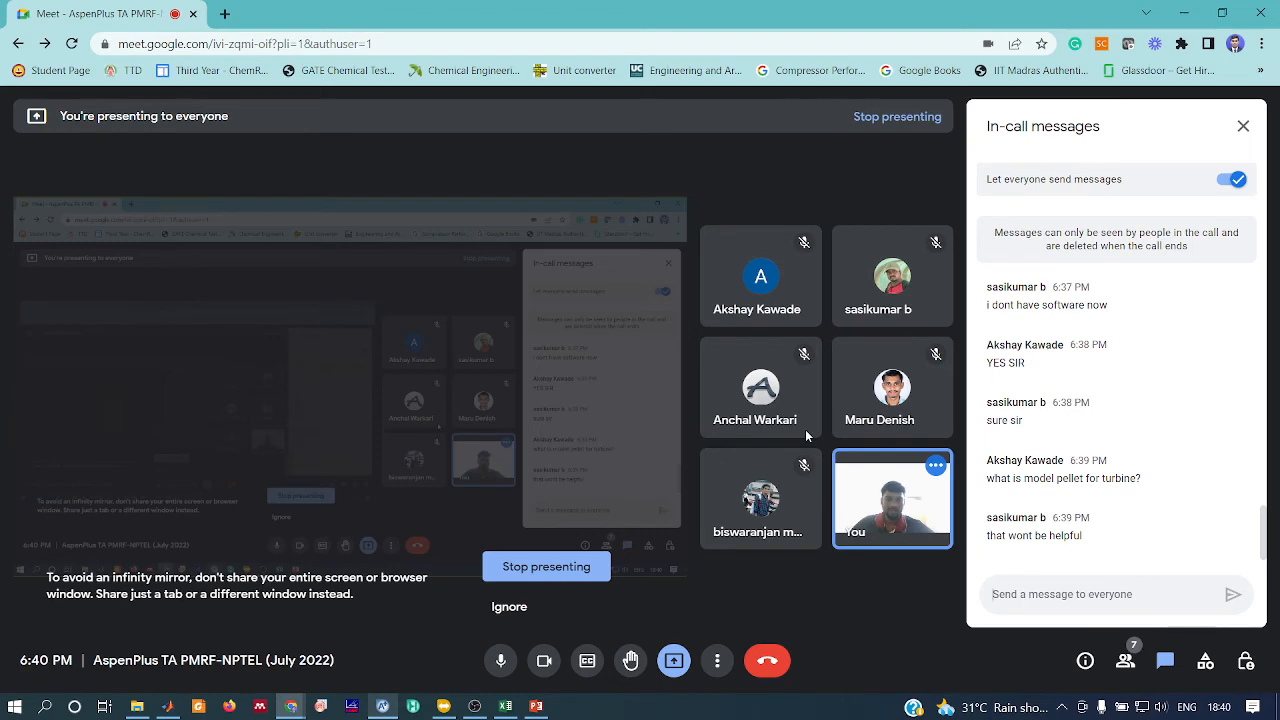
key("alt+Tab")
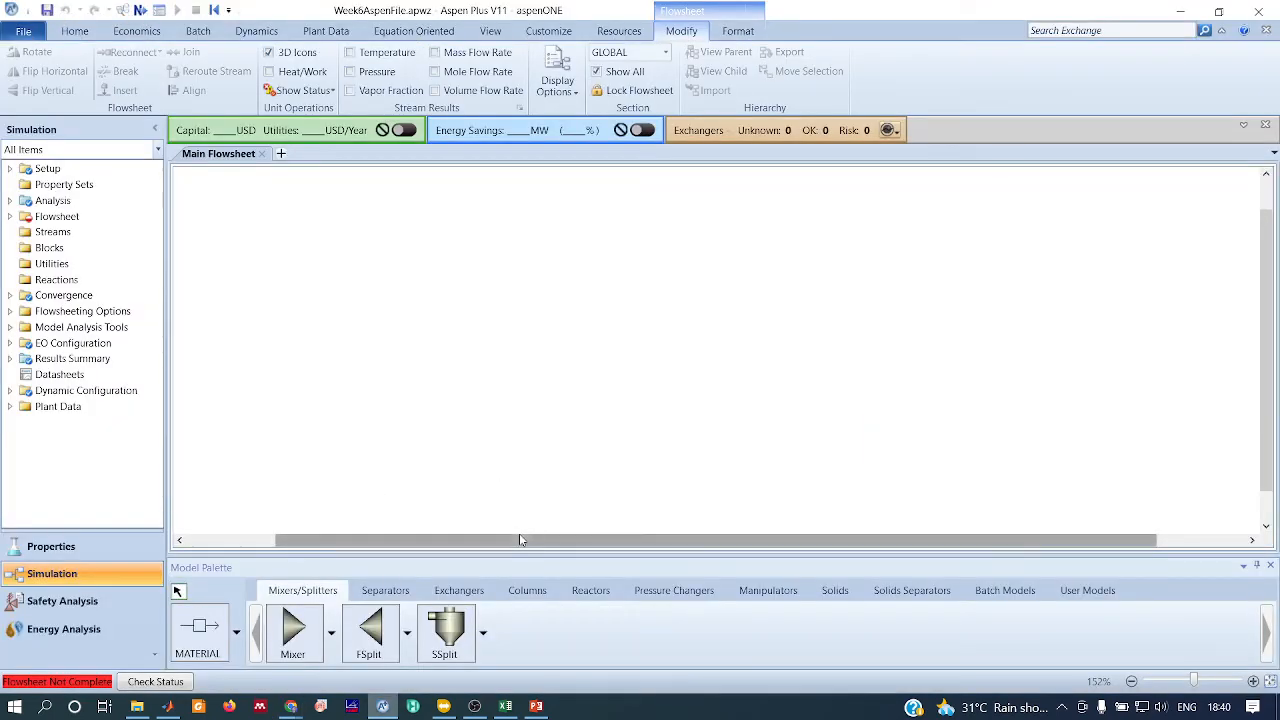
Place a Compr block on the empty flowsheet with a Flash2 separator beside it, on the outlet side
left_click(648, 591)
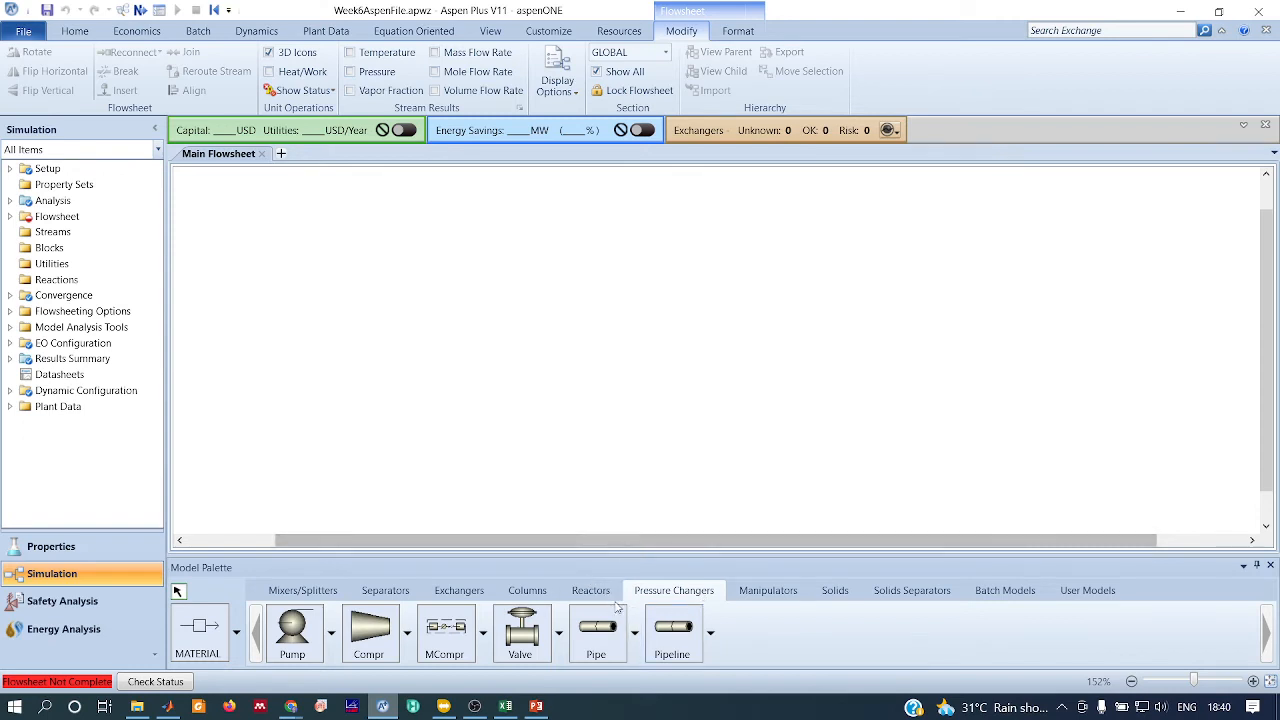
left_click(364, 631)
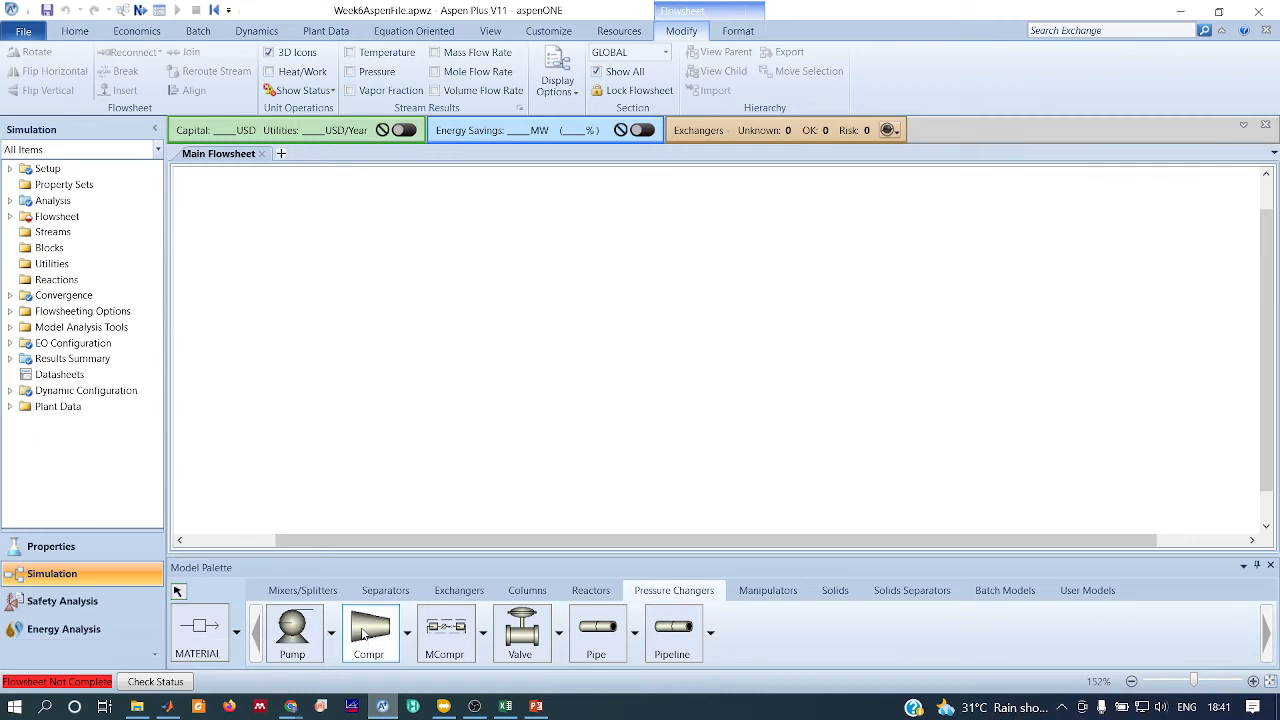
left_click(485, 328)
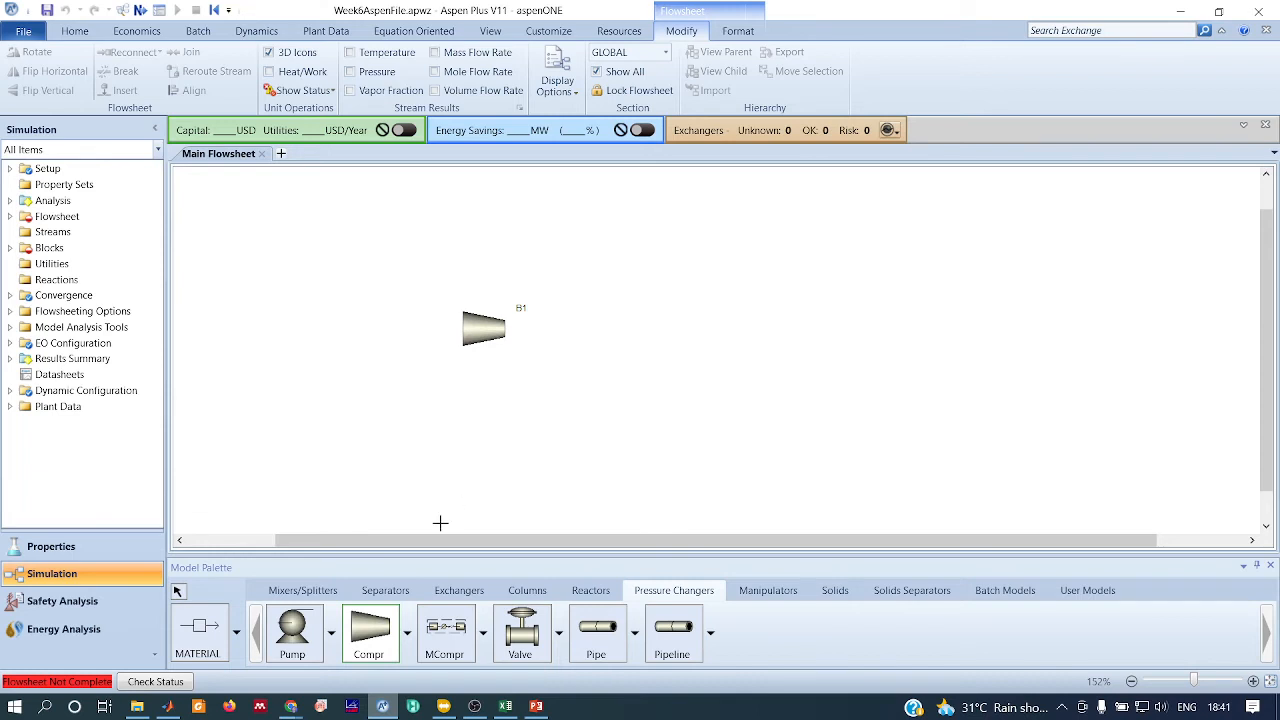
left_click(385, 592)
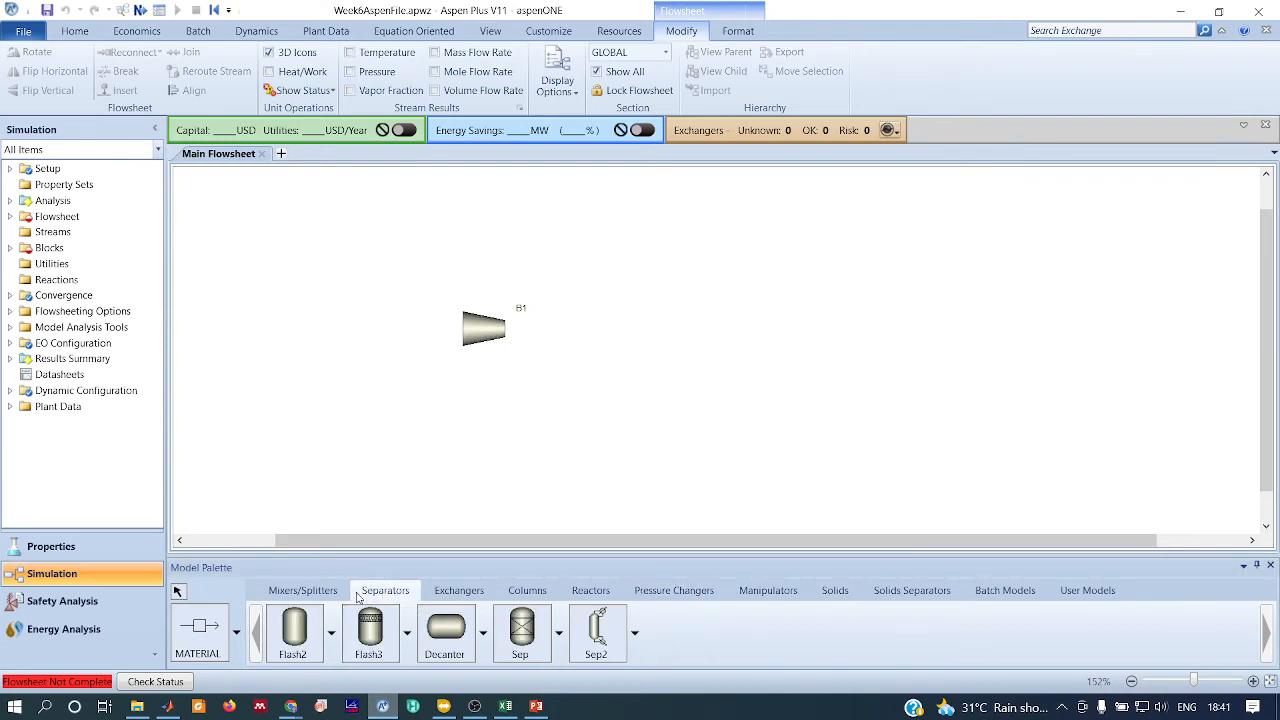
left_click(294, 638)
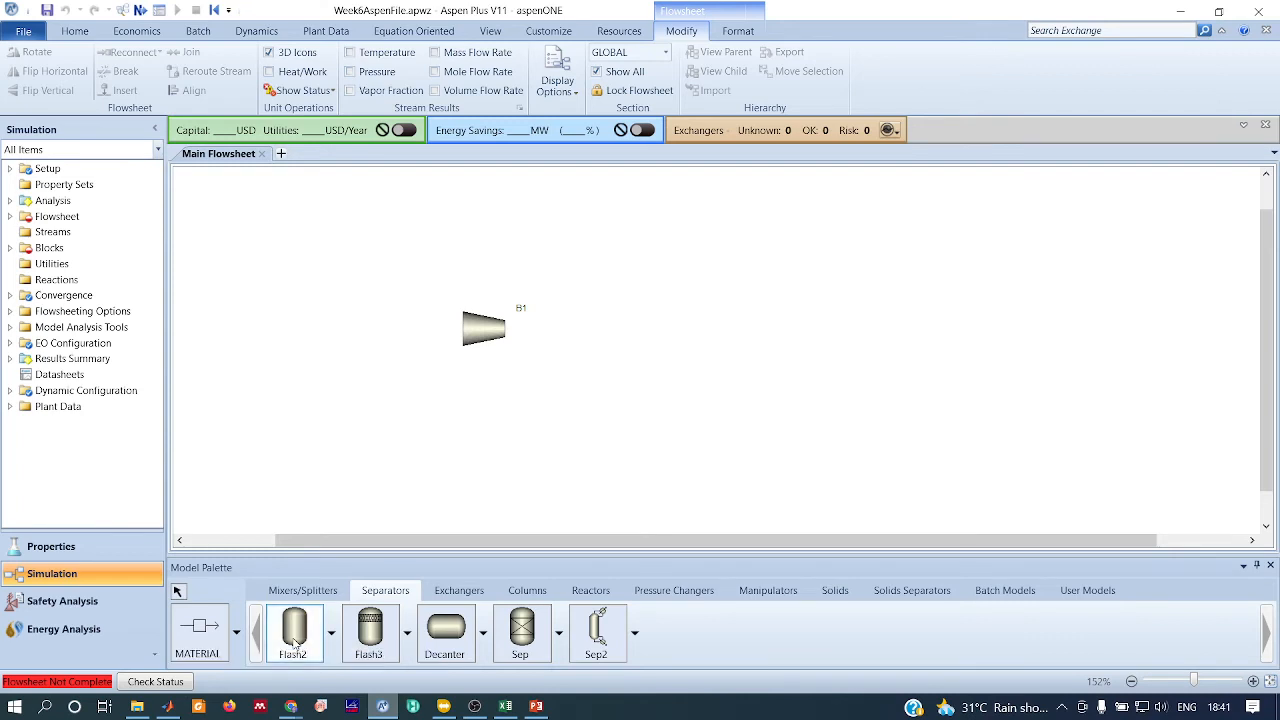
left_click(602, 322)
key("Escape")
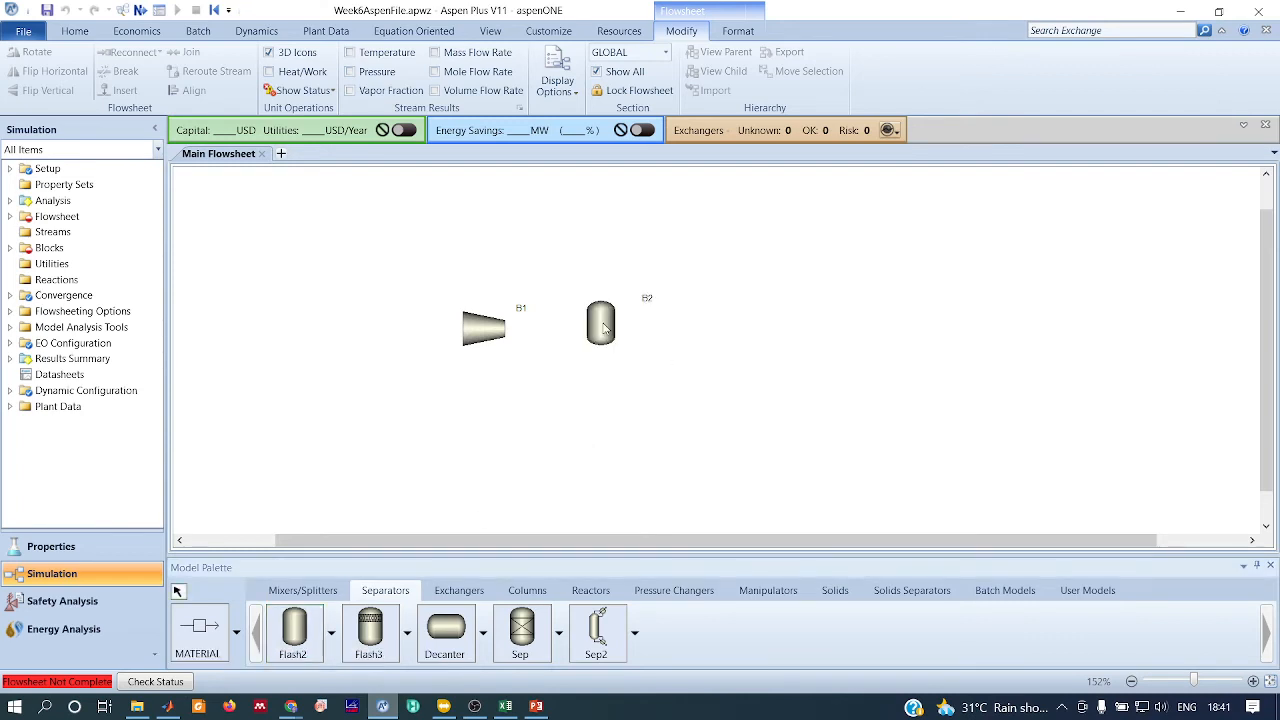
Draw a material feed stream into the Compr block and connect its outlet to the Flash2 feed port
left_click(192, 634)
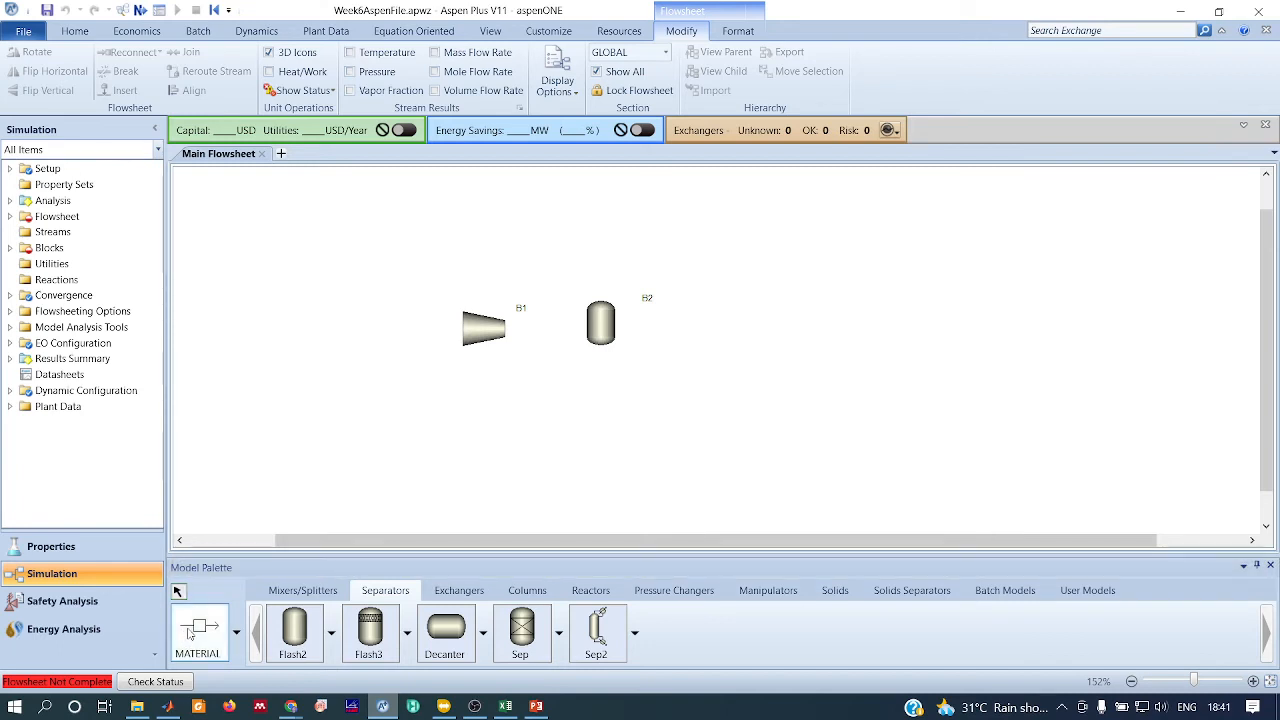
left_click(360, 295)
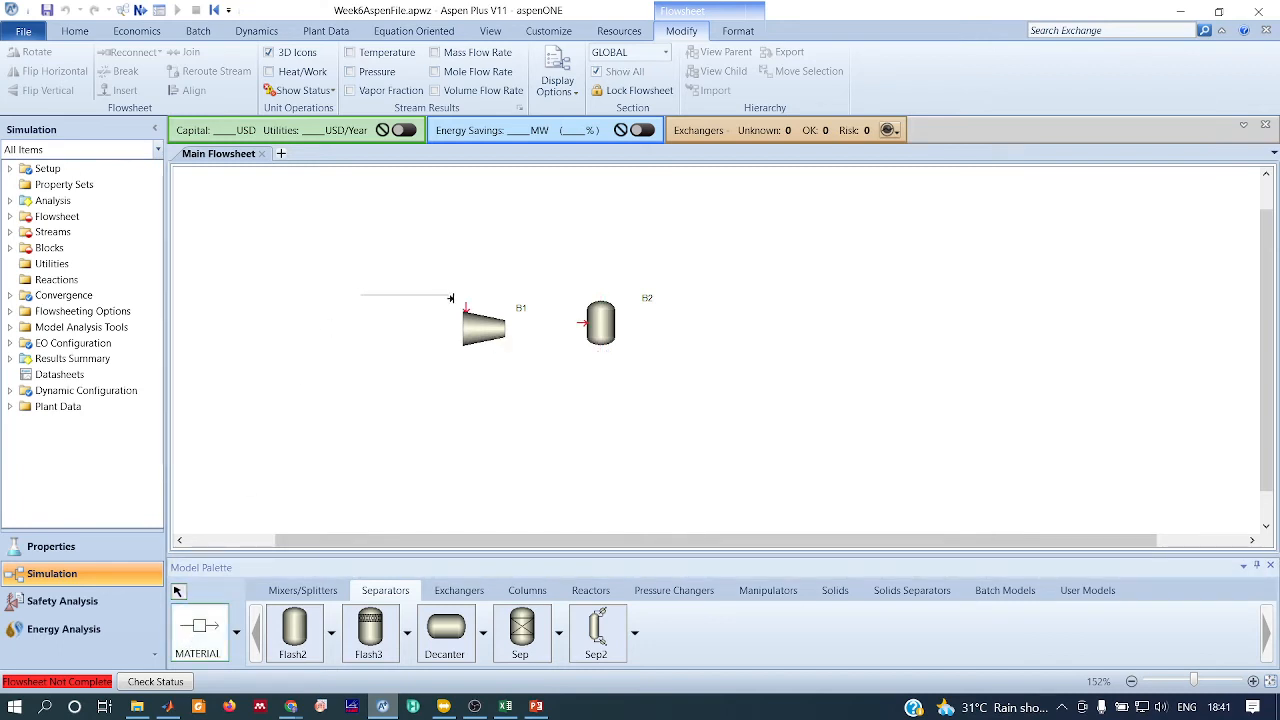
left_click(463, 304)
left_click(499, 342)
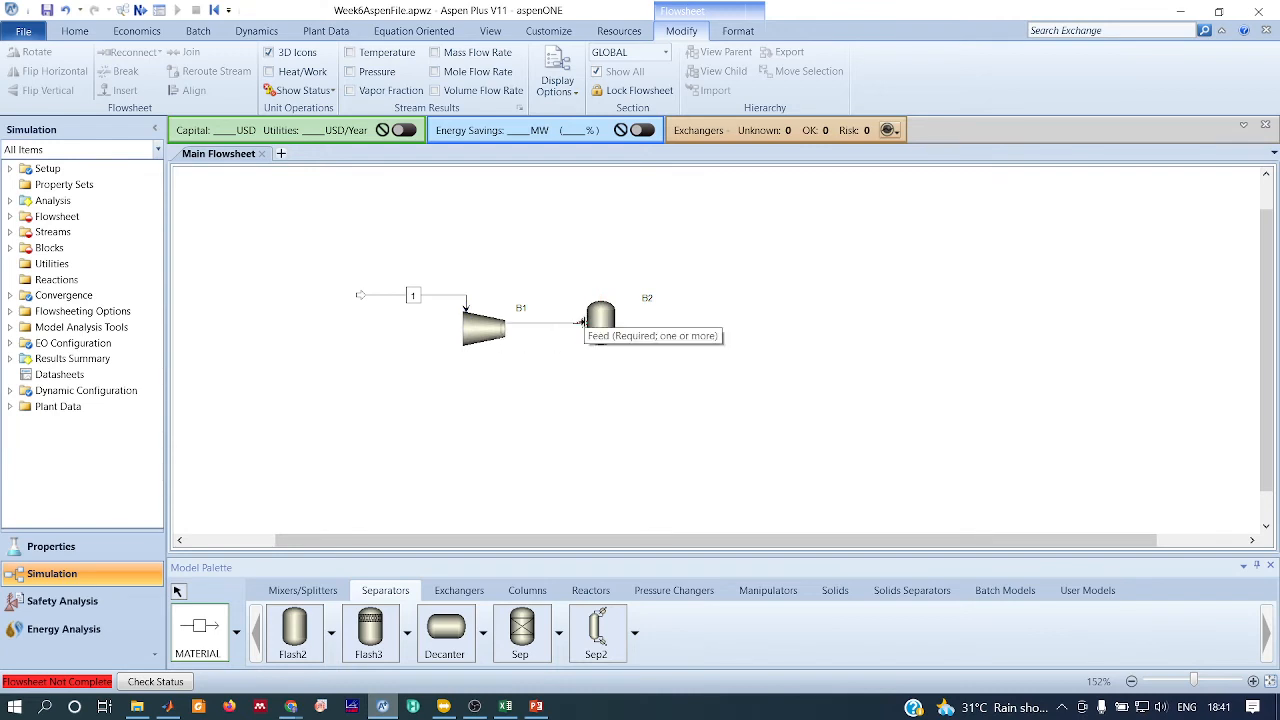
left_click(582, 321)
Draw a vapor product stream from the top of the Flash2 block and a liquid product stream from its bottom
left_click(600, 295)
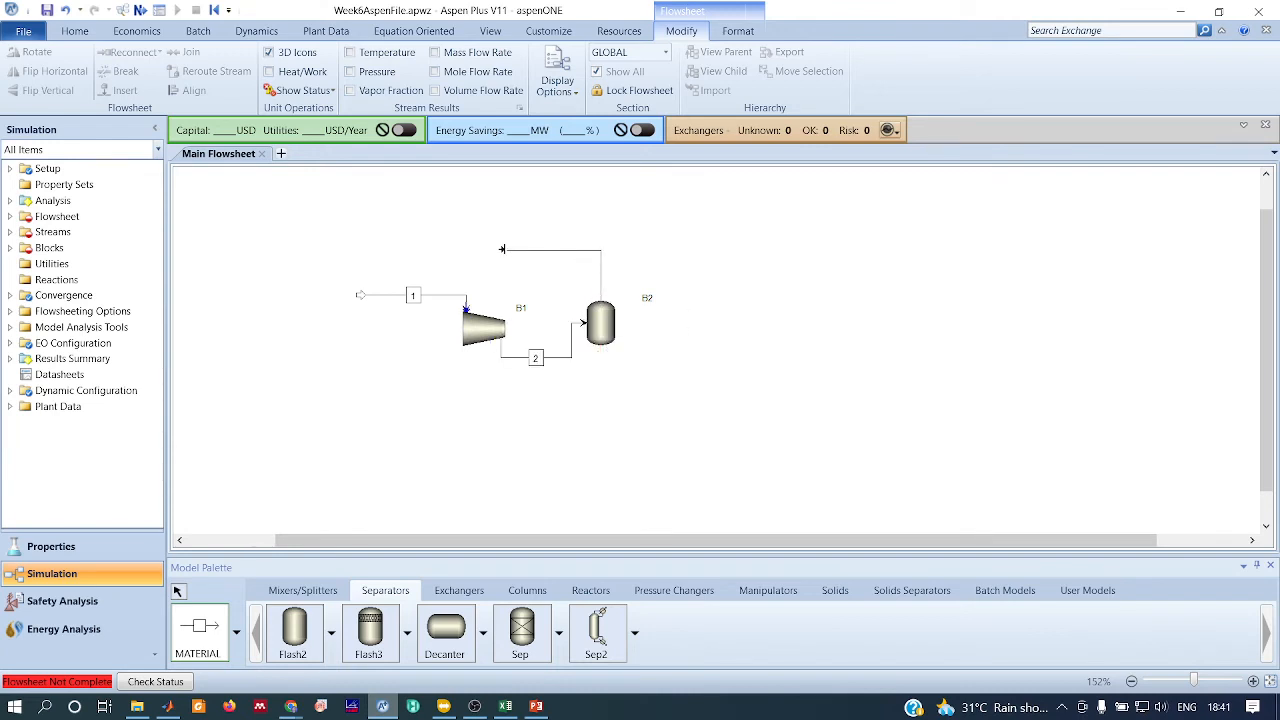
left_click(403, 256)
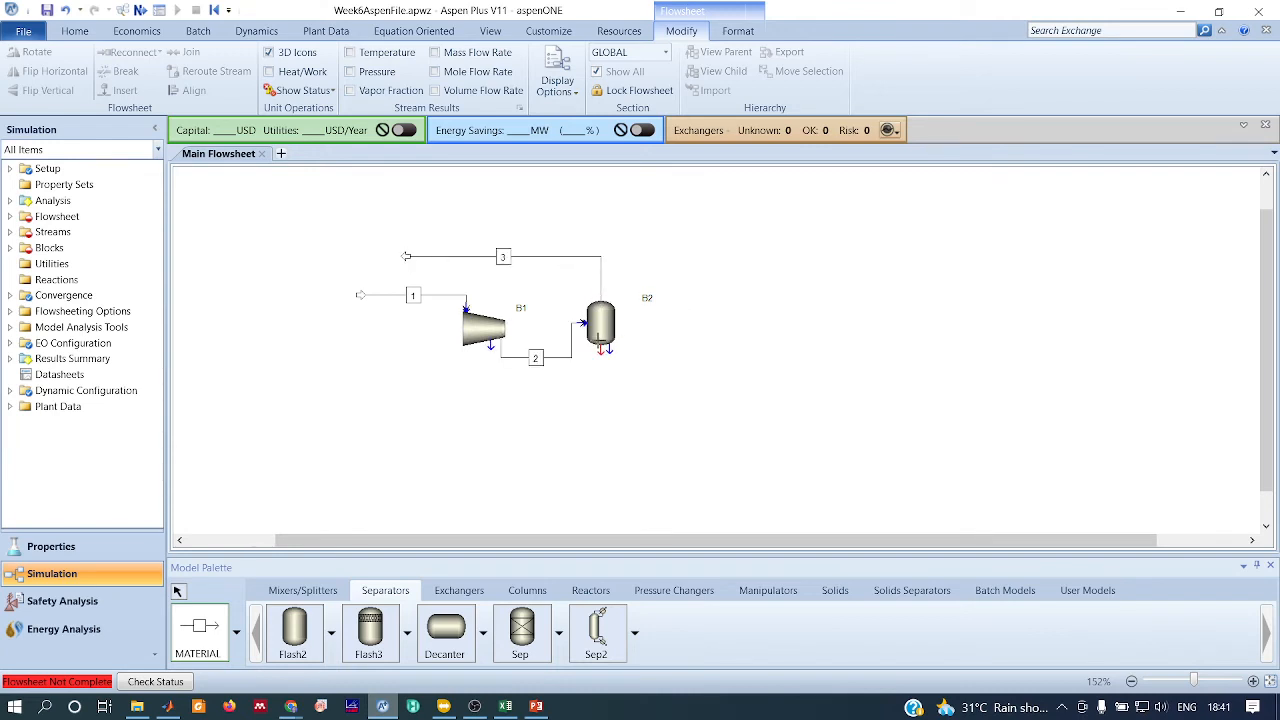
left_click(600, 349)
left_click(668, 387)
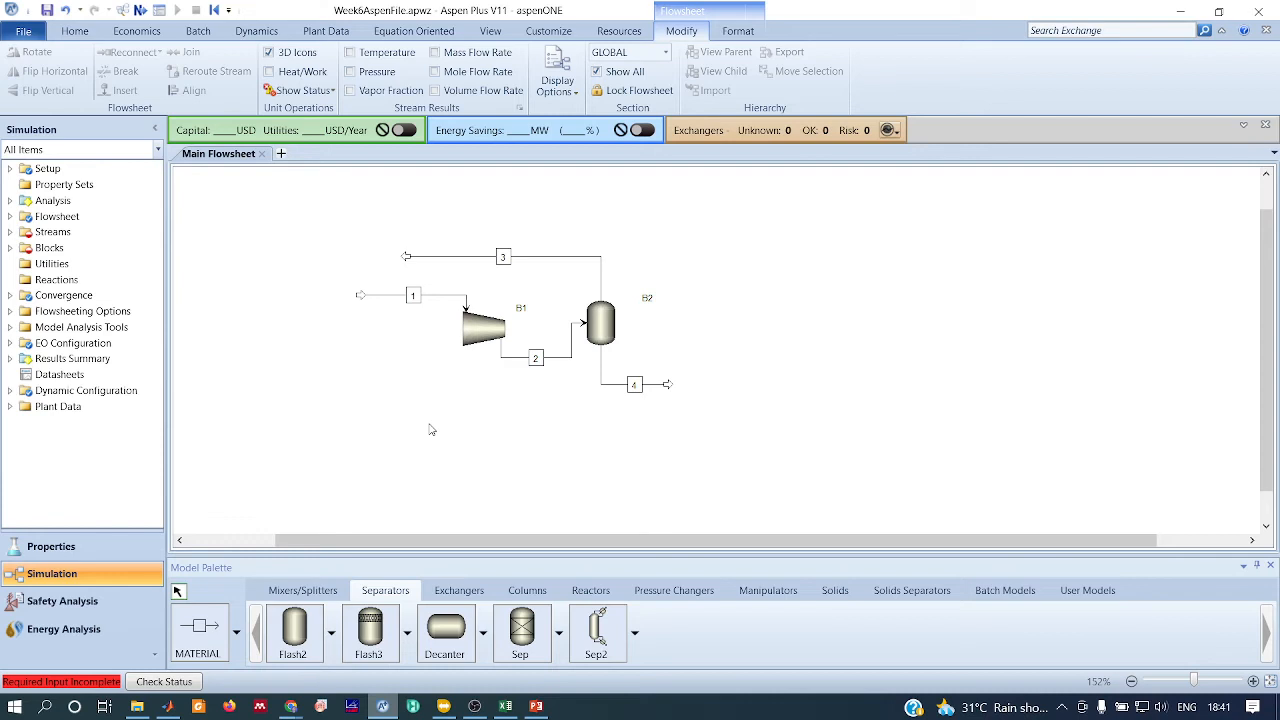
Inspect the input form of the Compr block's feed stream and return to the main flowsheet
double_click(378, 298)
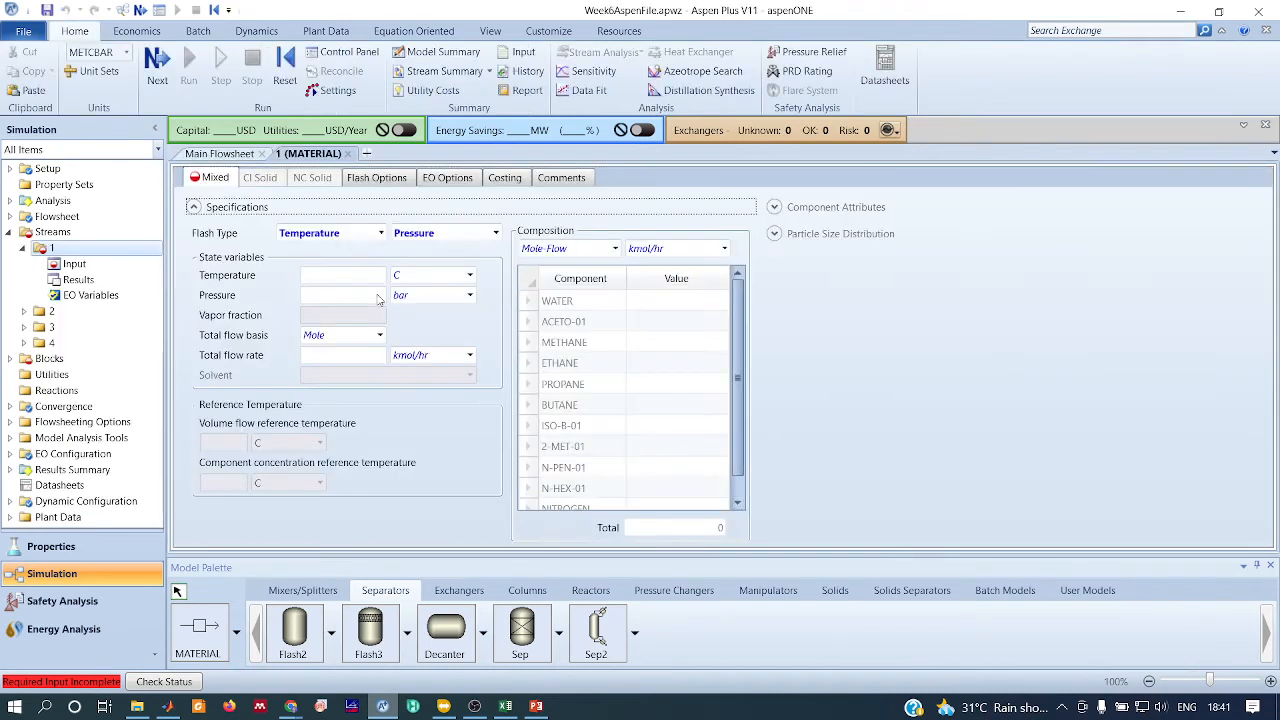
left_click(236, 155)
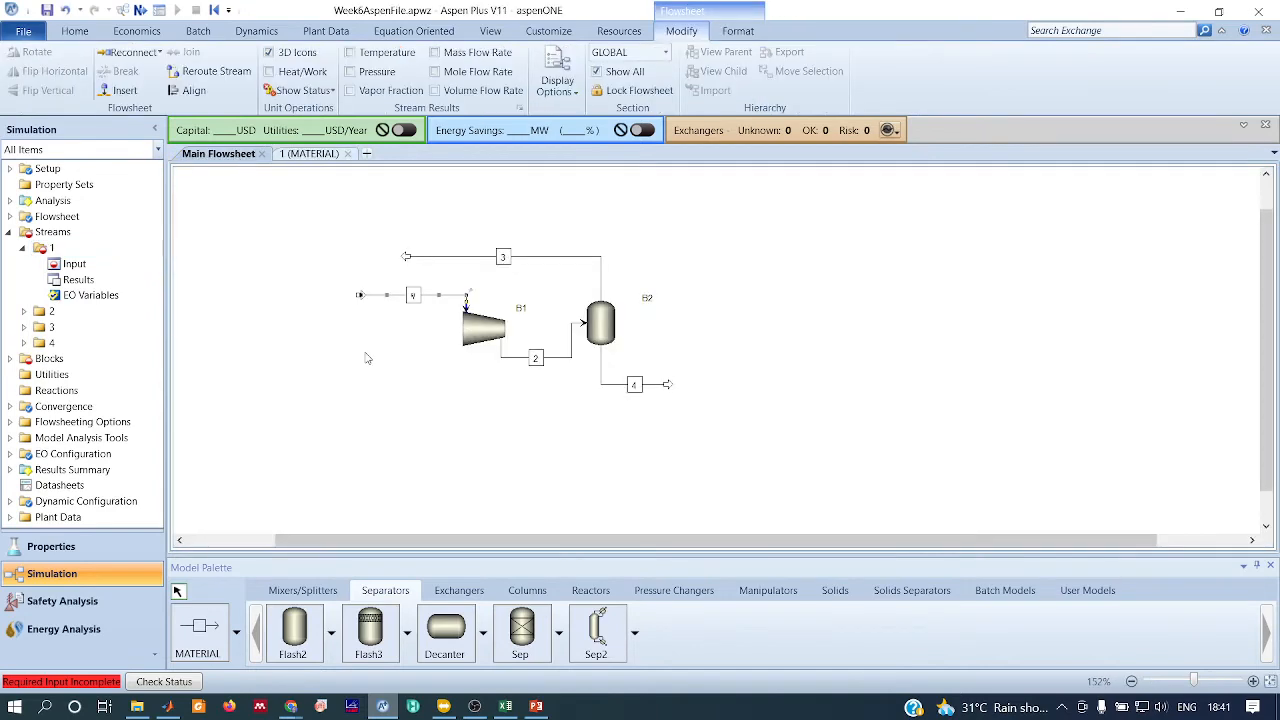
left_click(367, 358)
Switch to the Google Meet window and check the in-call messages
key("alt+Tab")
key("alt+Tab")
key("alt+Tab")
key("alt+Tab")
key("alt+Tab")
key("alt+Tab")
key("alt+Tab")
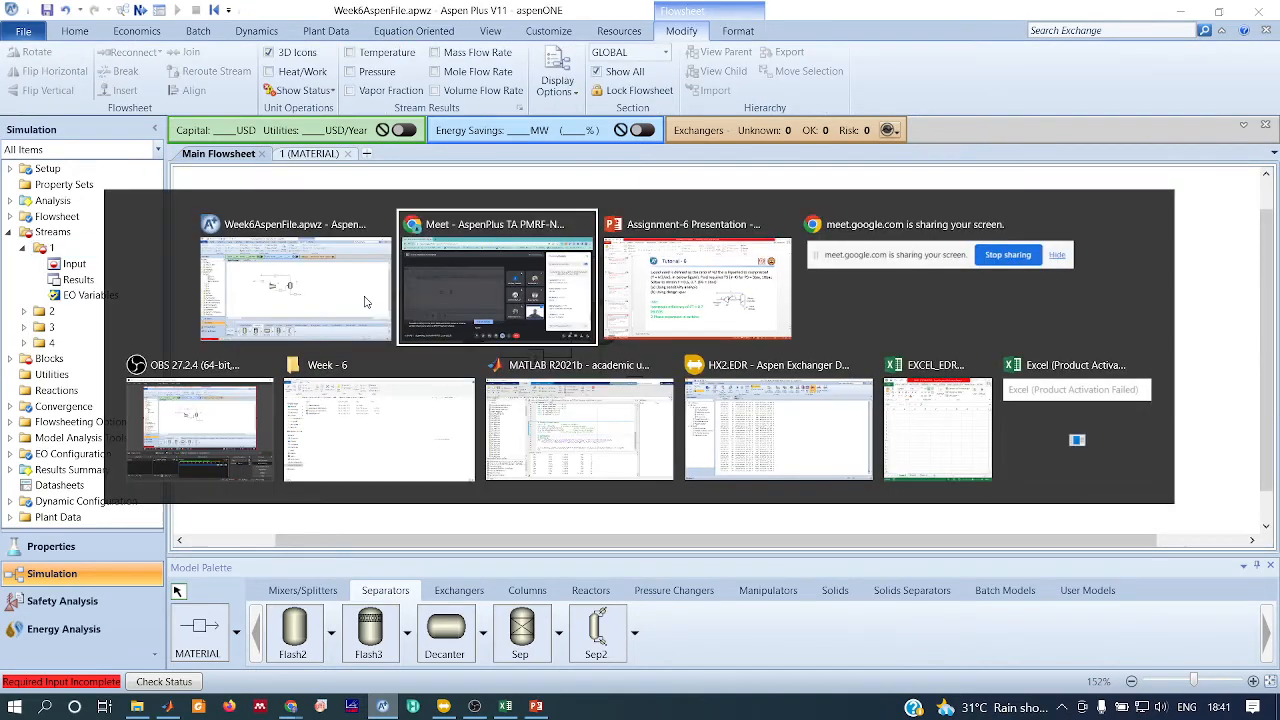
key("alt+Tab")
key("alt+Tab")
key("alt+Tab")
key("alt+Tab")
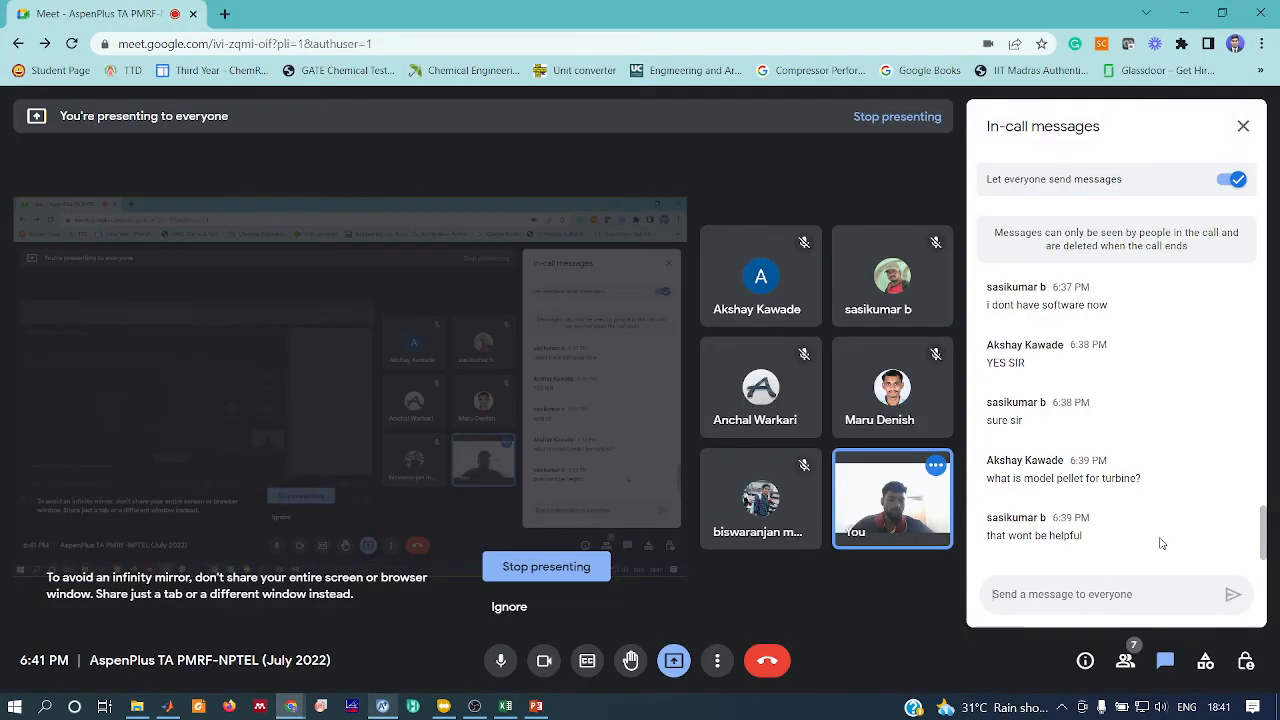
key("alt+Tab")
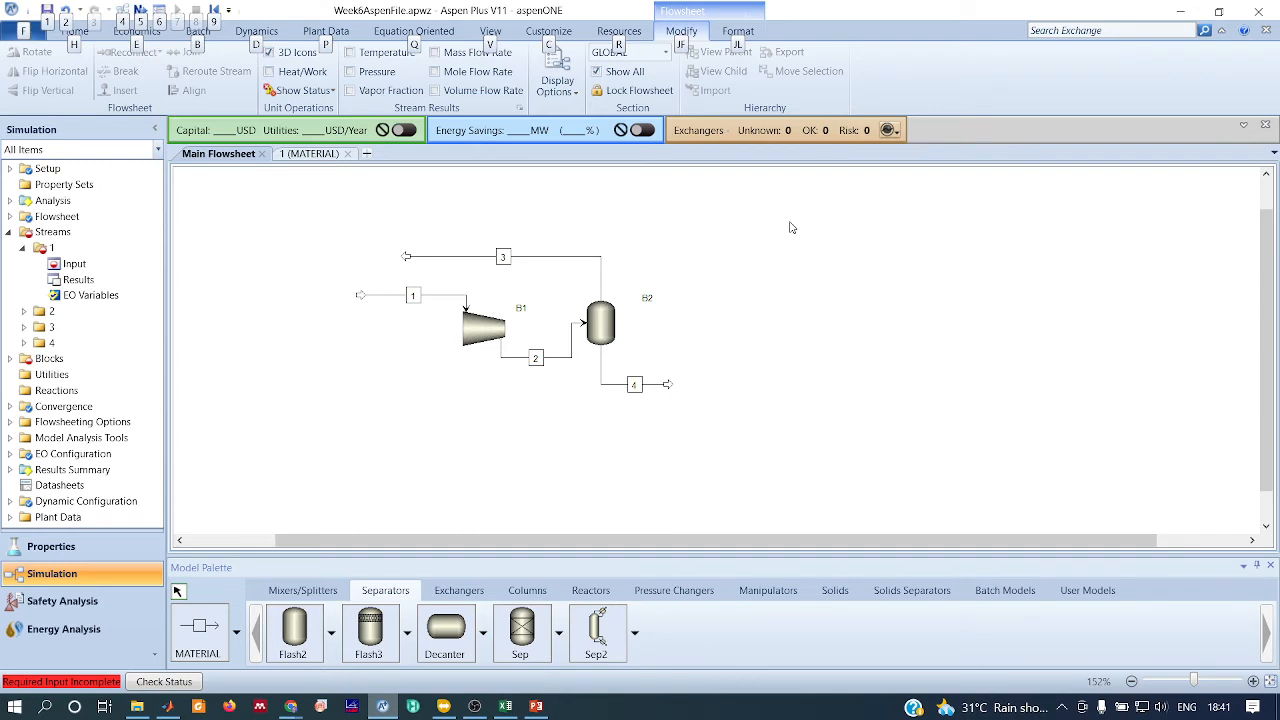
key("alt+Tab")
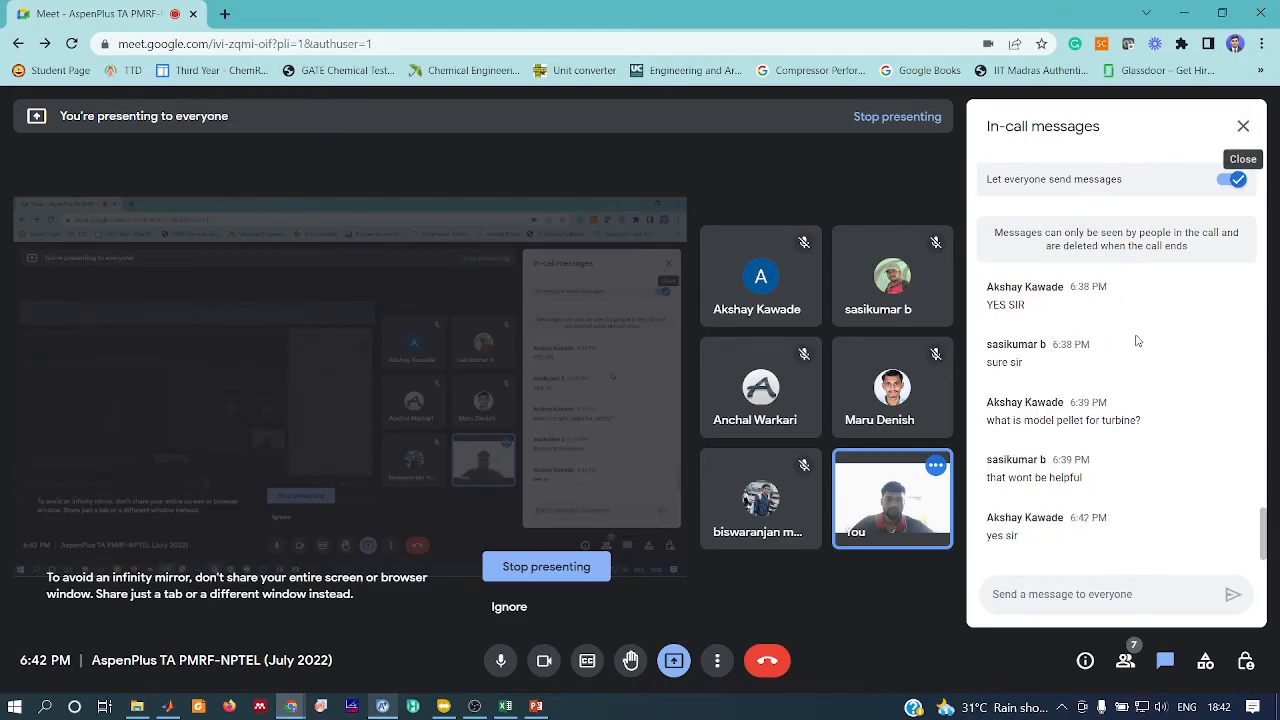
key("alt+Tab")
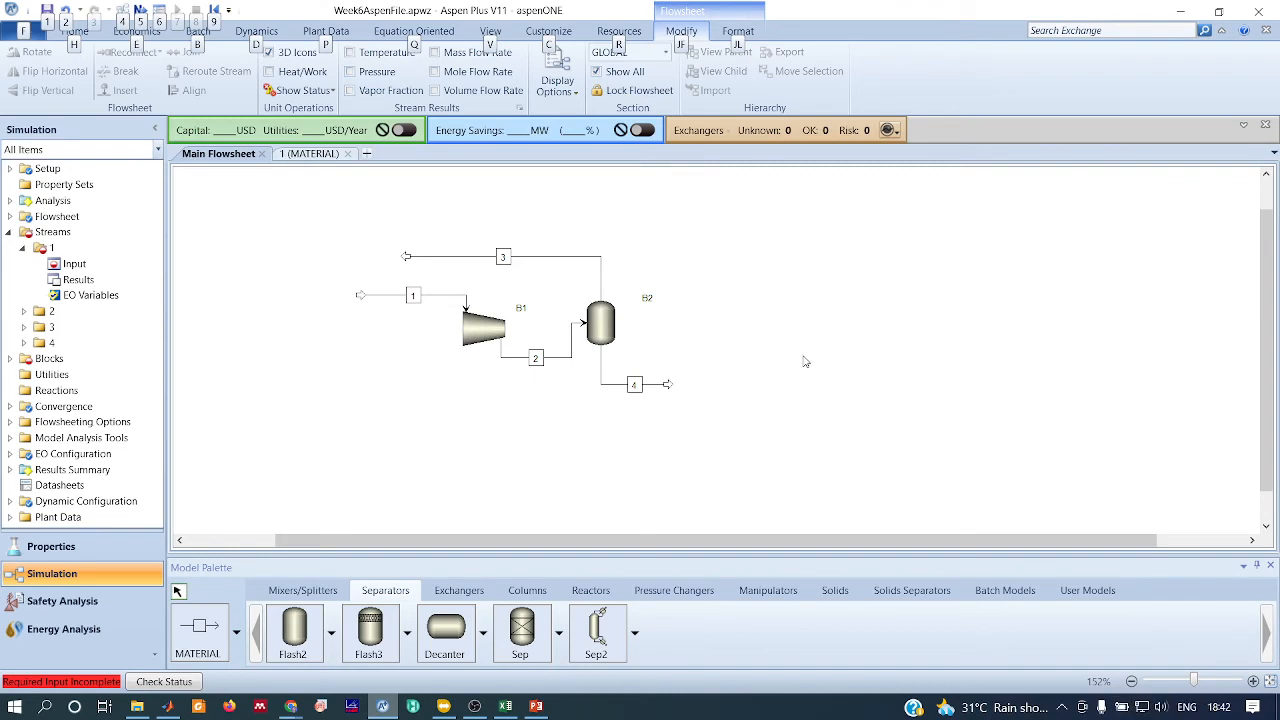
key("alt+Tab")
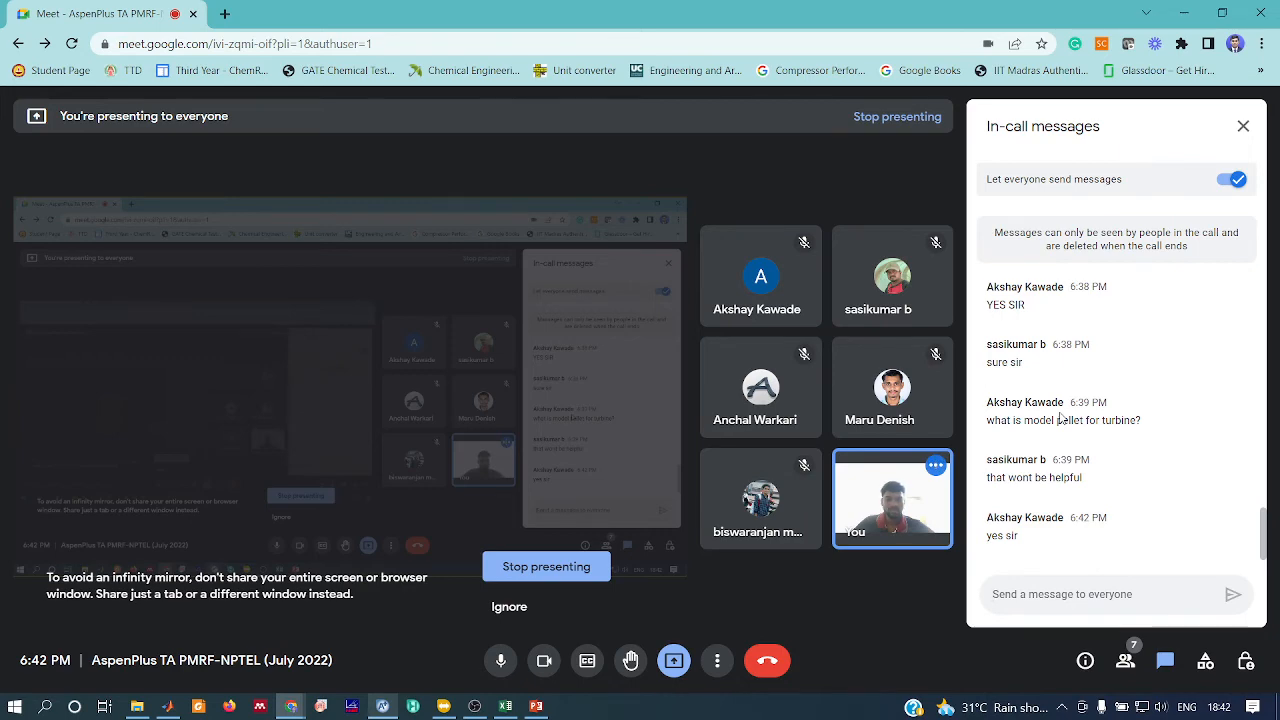
Switch to the PowerPoint presentation and show the Tutorial - 6 nitrogen liquid yield problem as a full-screen slide
key("alt+Tab")
key("Tab")
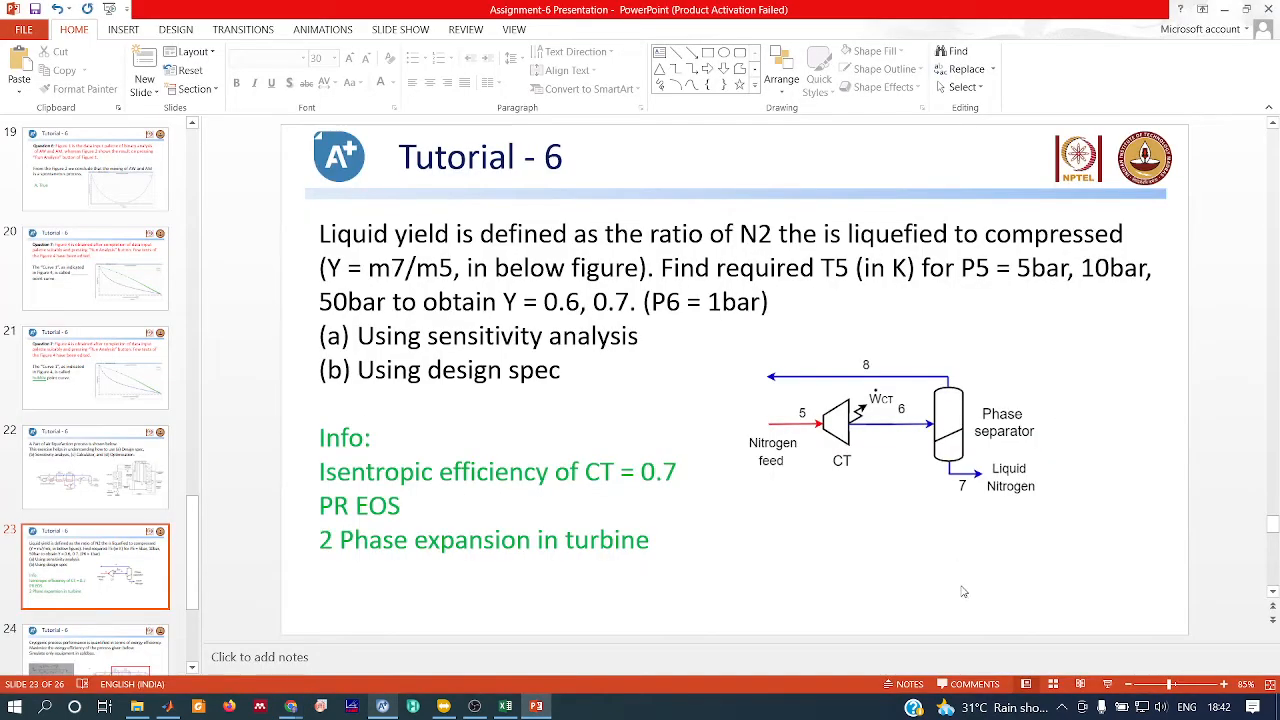
left_click(1107, 684)
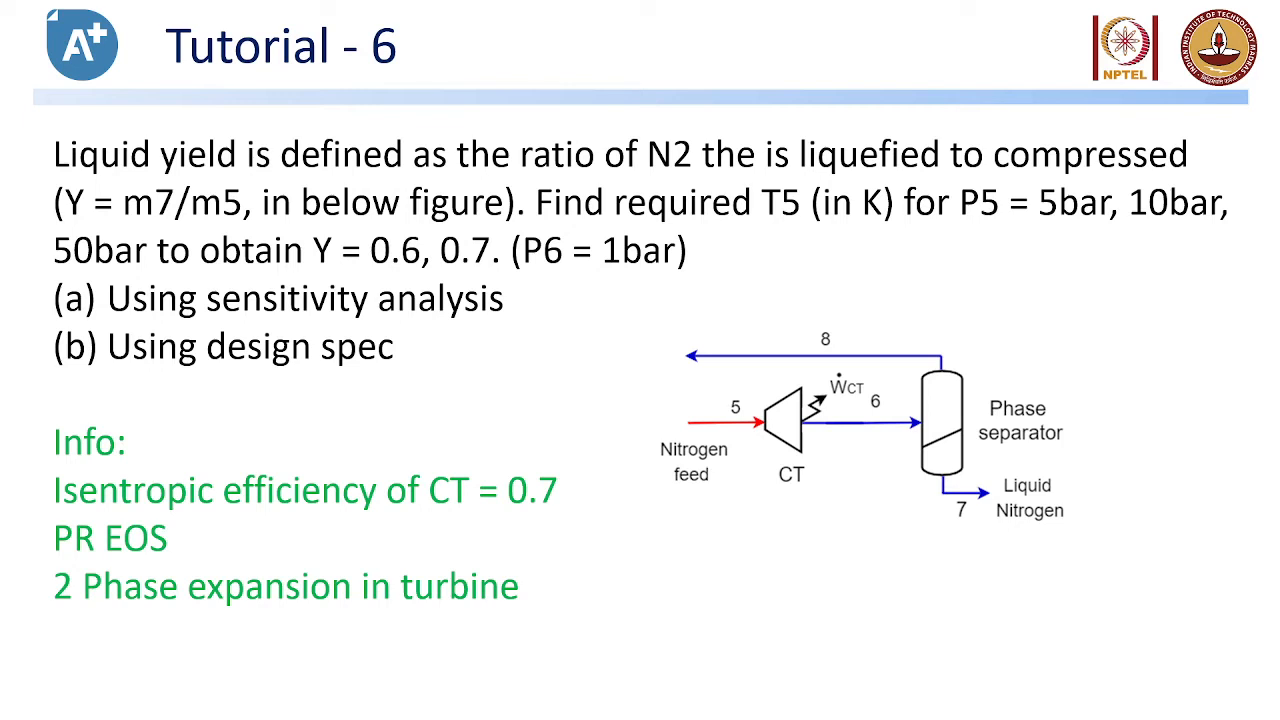
key("alt+Tab")
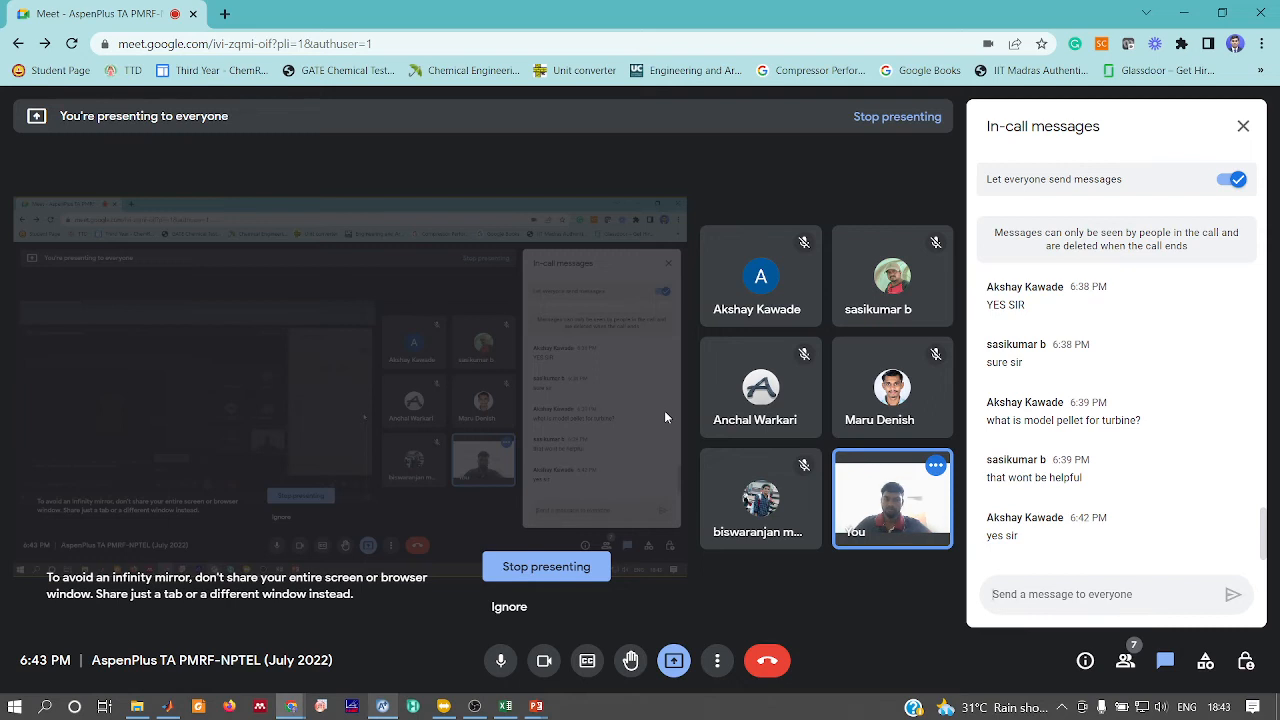
Switch to Aspen Plus and set feed stream 1 to a temperature of 120 K and a pressure of 5 bar
key("alt+Tab")
key("alt+Tab")
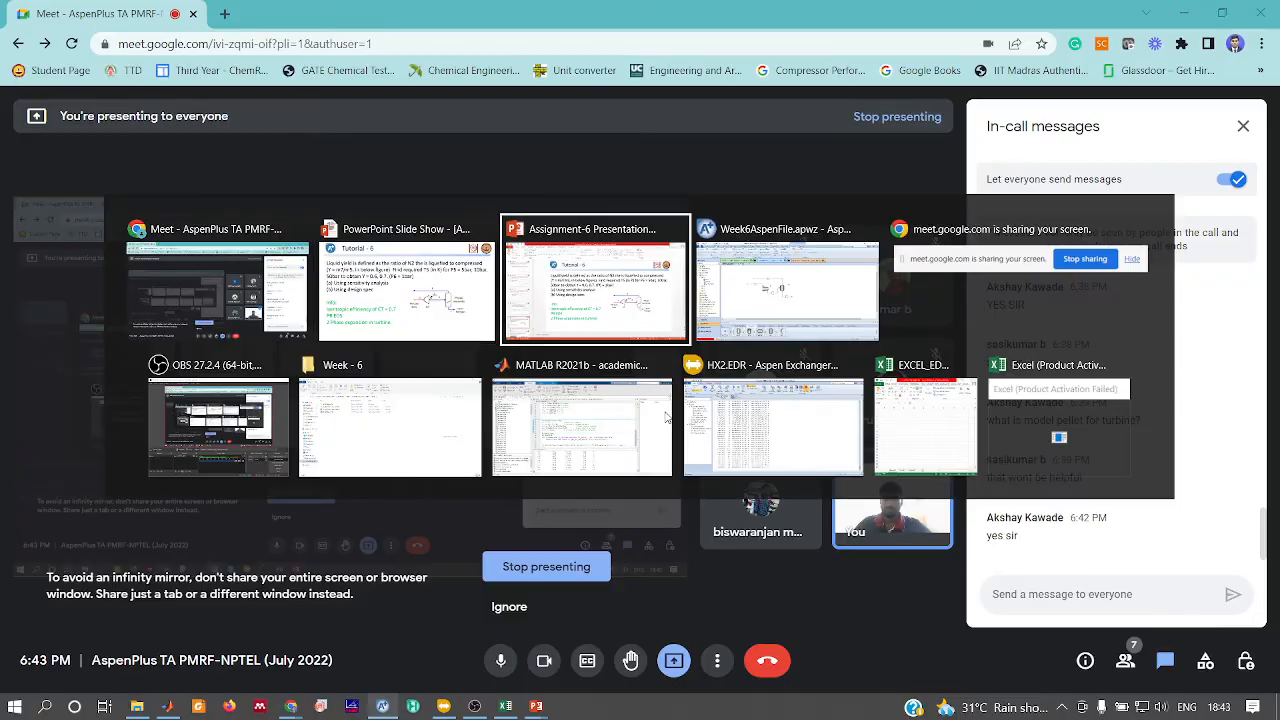
key("alt+Tab")
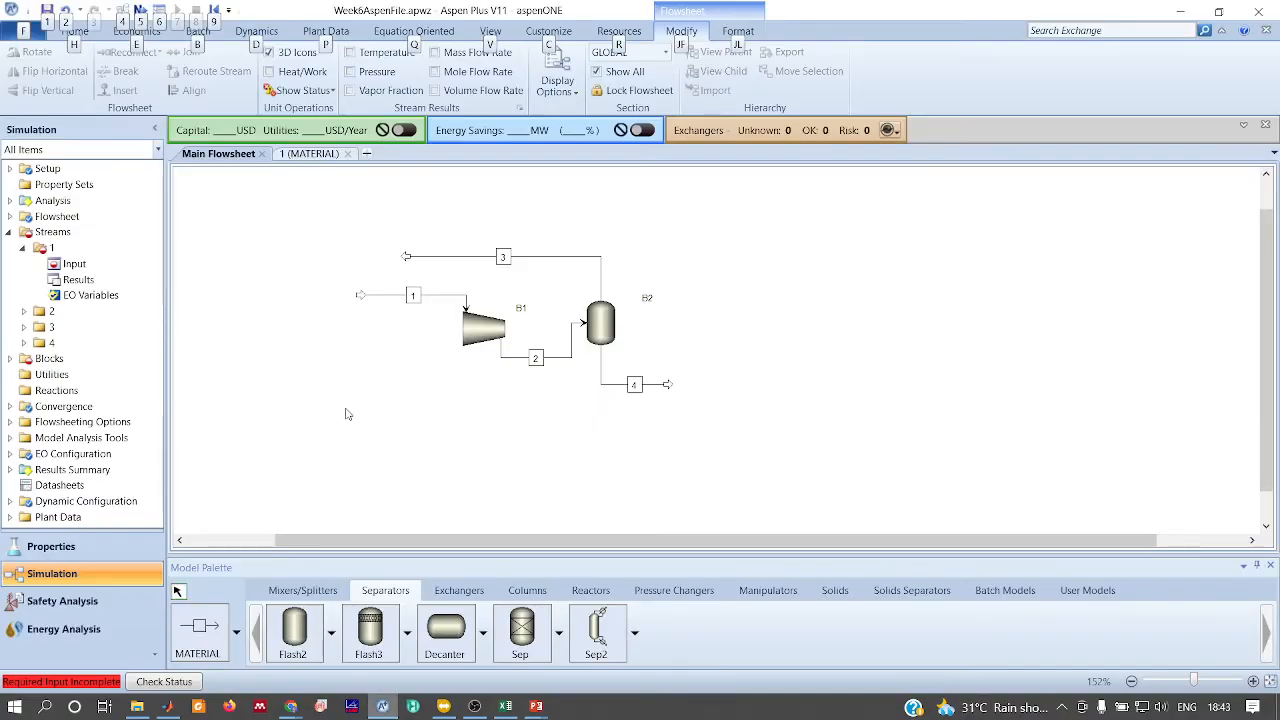
double_click(379, 296)
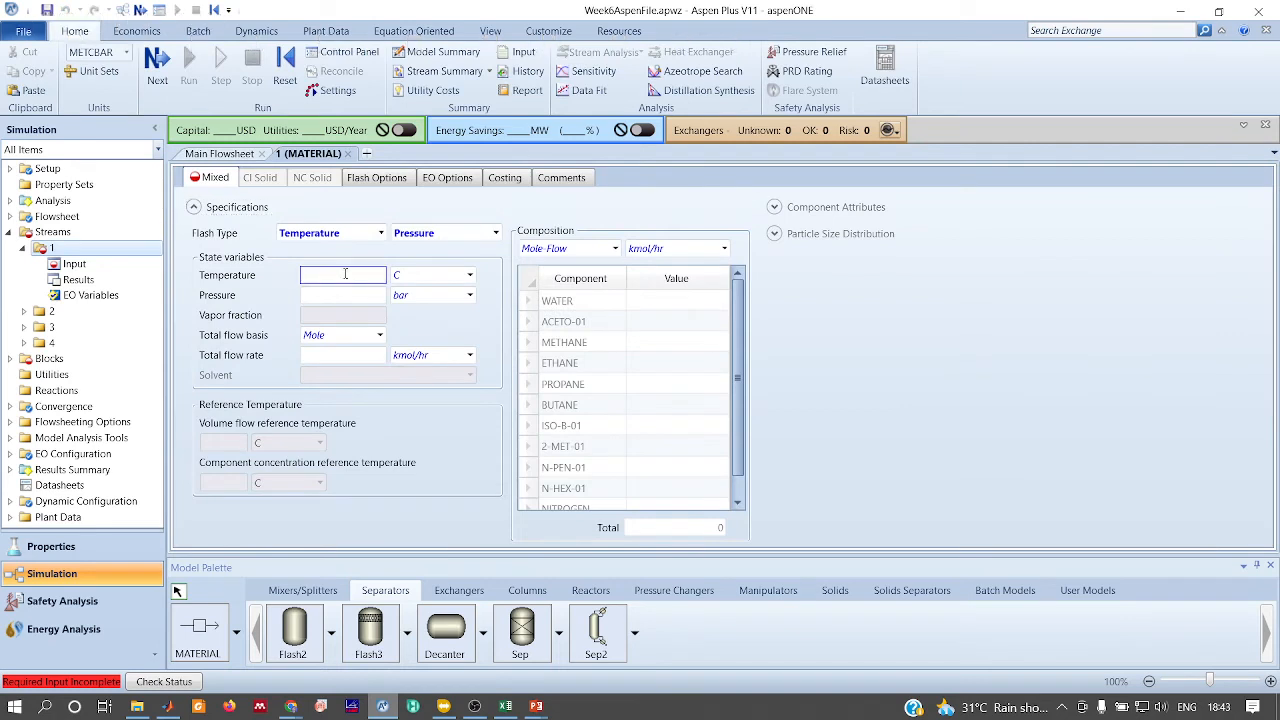
left_click(345, 274)
type("120")
left_click(470, 274)
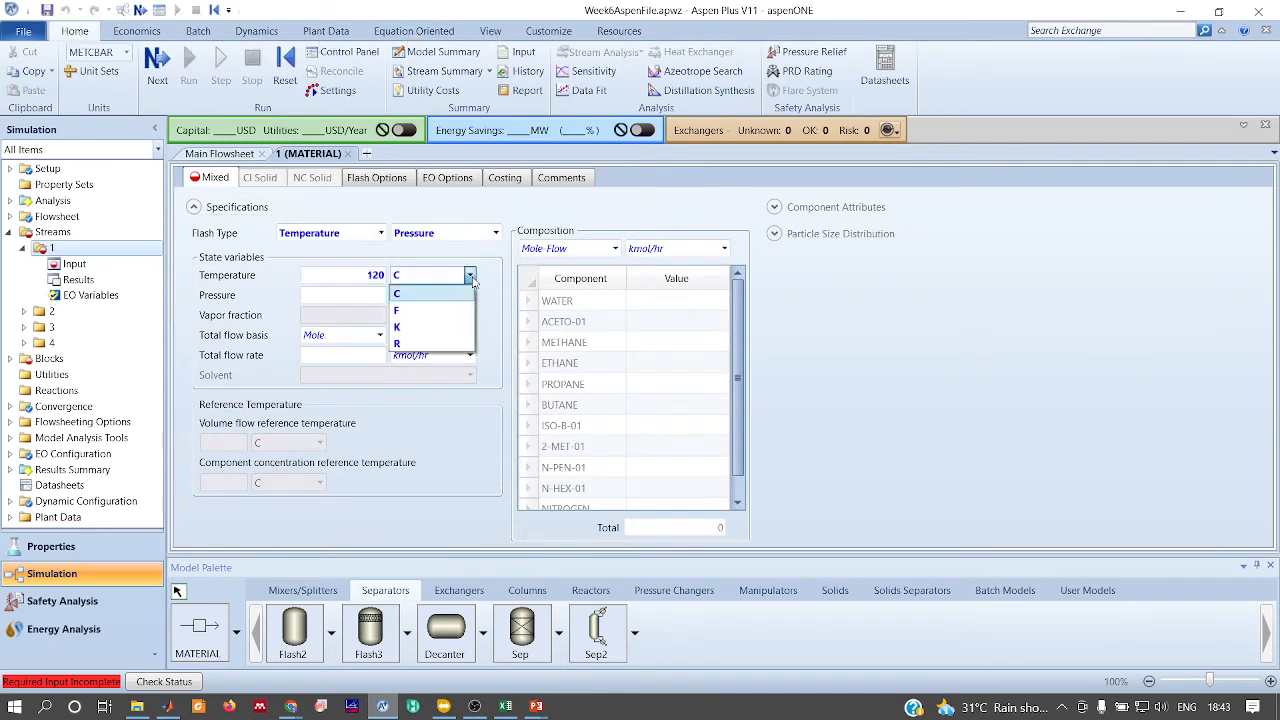
left_click(395, 343)
left_click(366, 296)
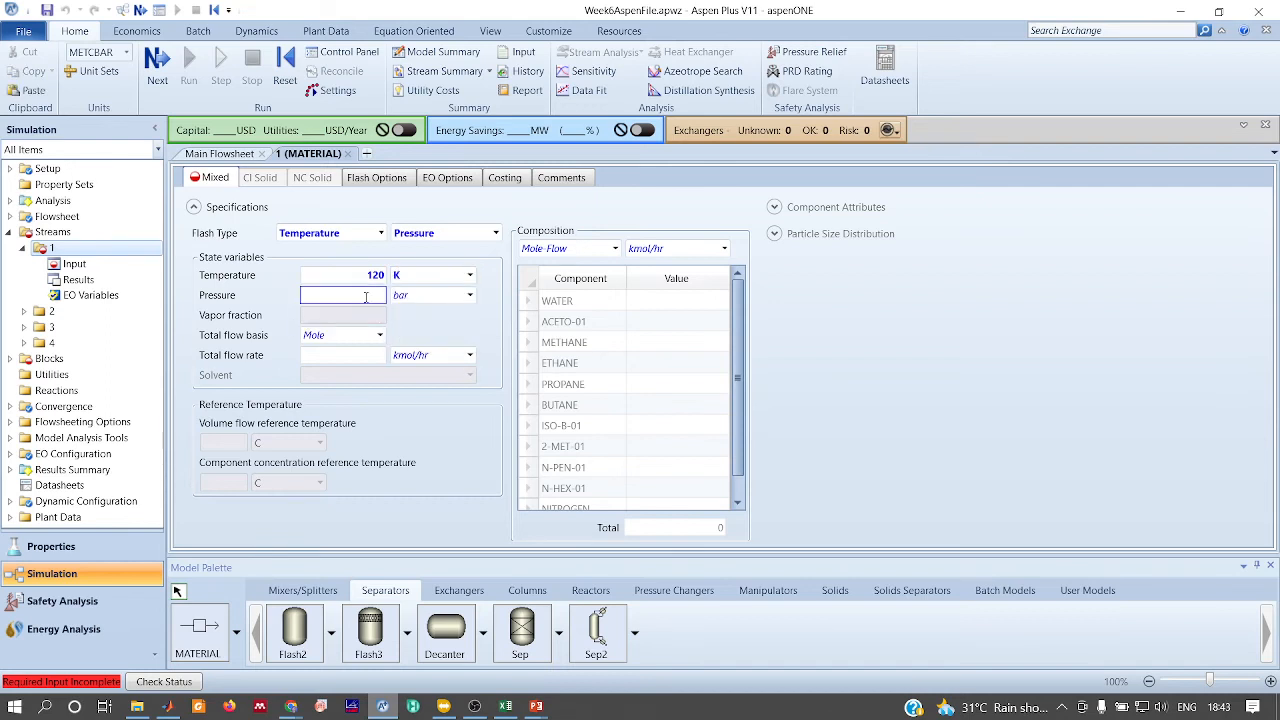
key("Return")
Set the feed stream's total flow rate to 1 kmol/hr and its nitrogen mole flow to 1 kmol/hr
left_click(366, 356)
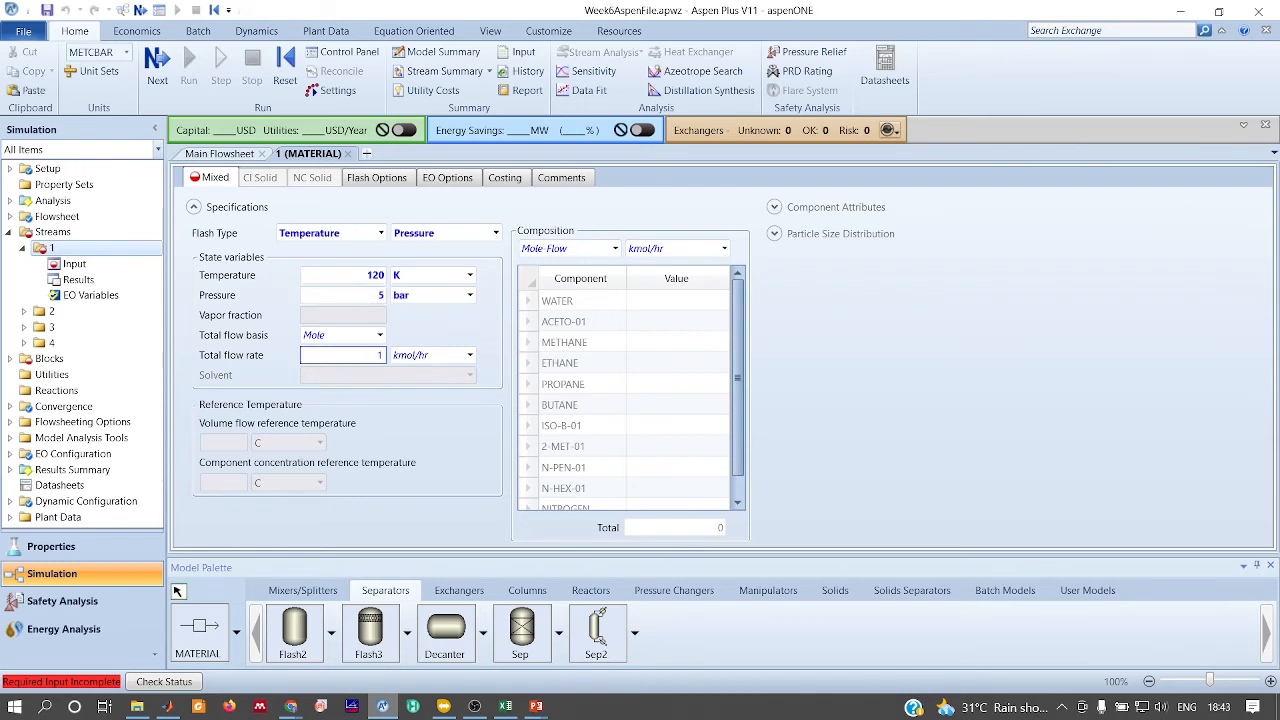
type("1")
key("Return")
scroll(665, 389, "down", 1)
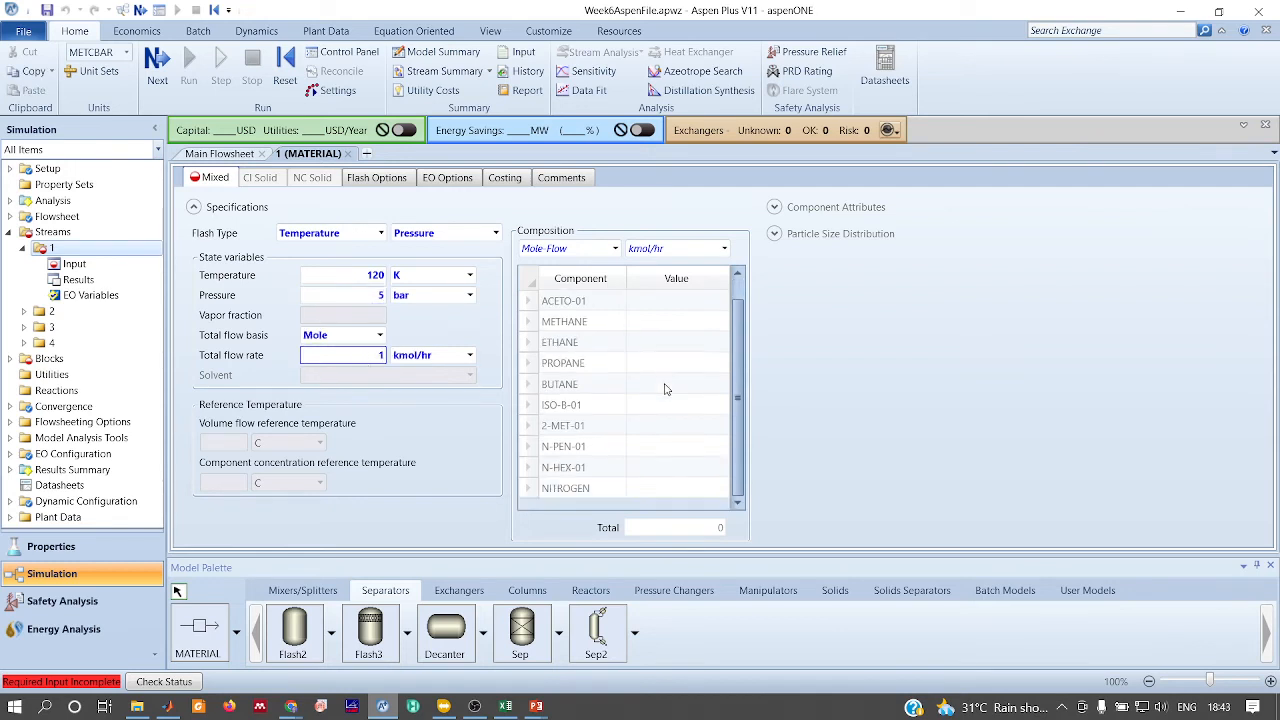
left_click(643, 490)
type("1")
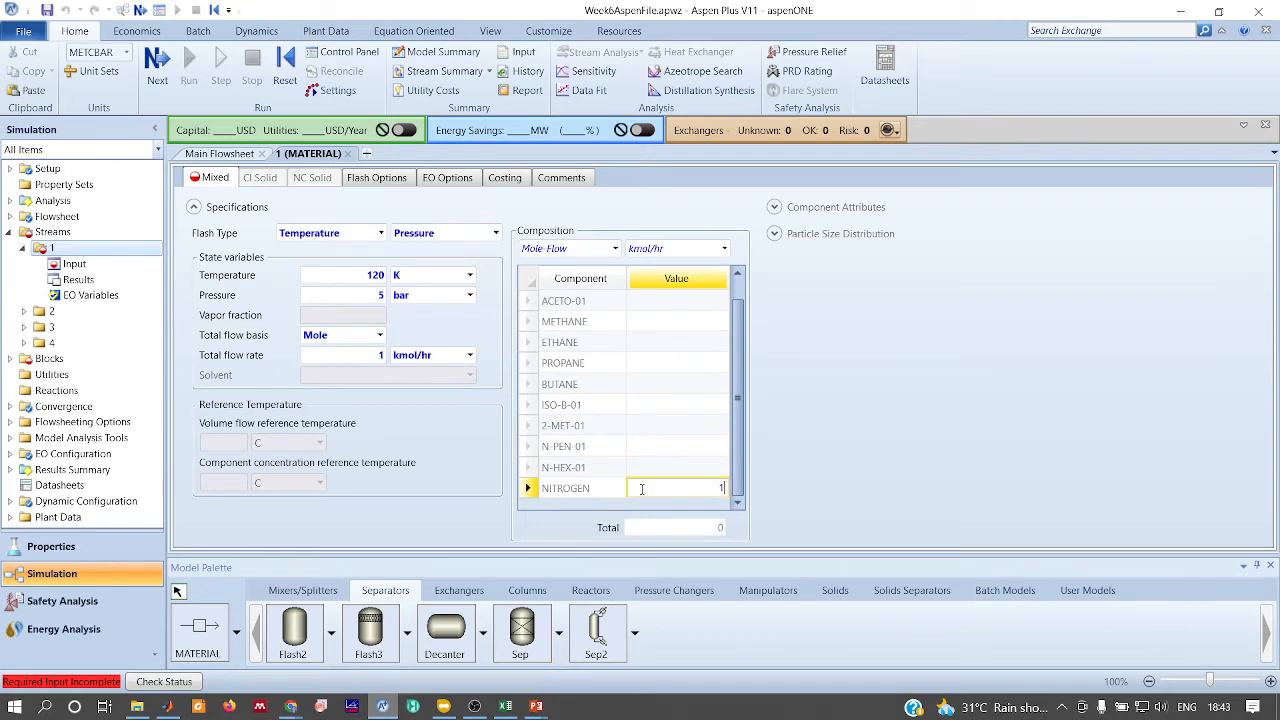
key("Return")
Configure the Compr block B1 on the flowsheet as a turbine of type Isentropic
left_click(226, 155)
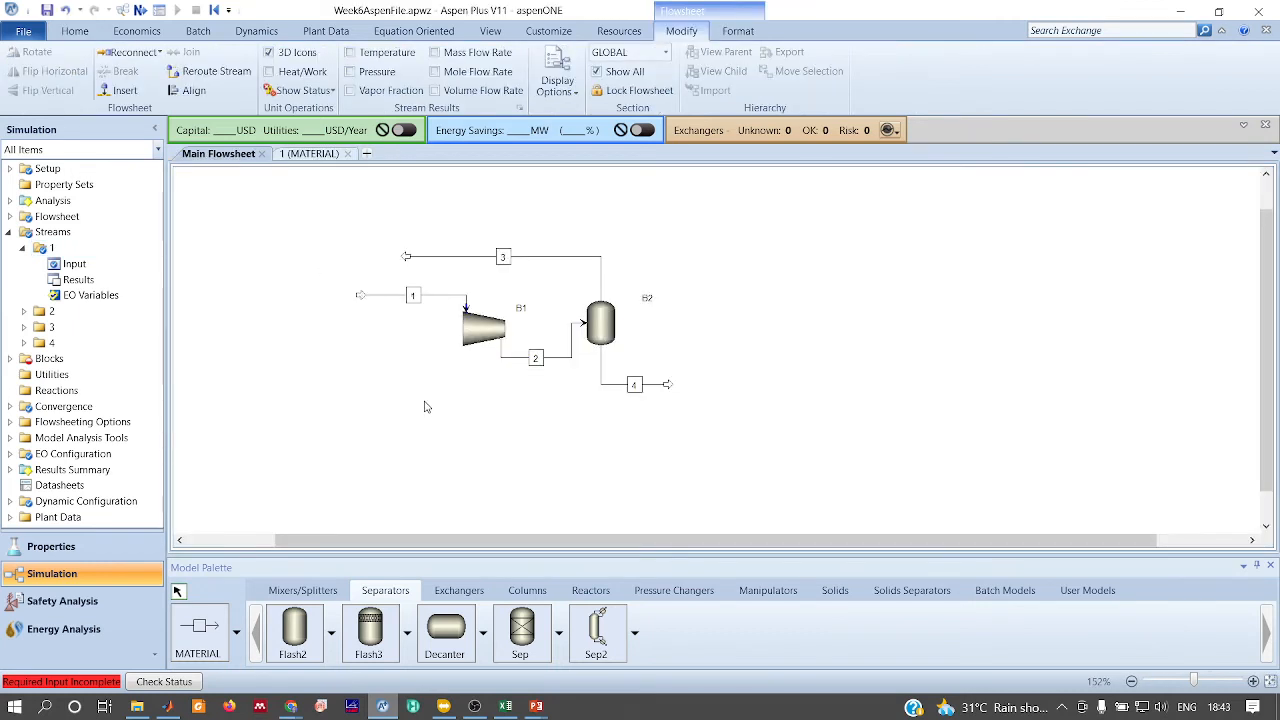
left_click(472, 331)
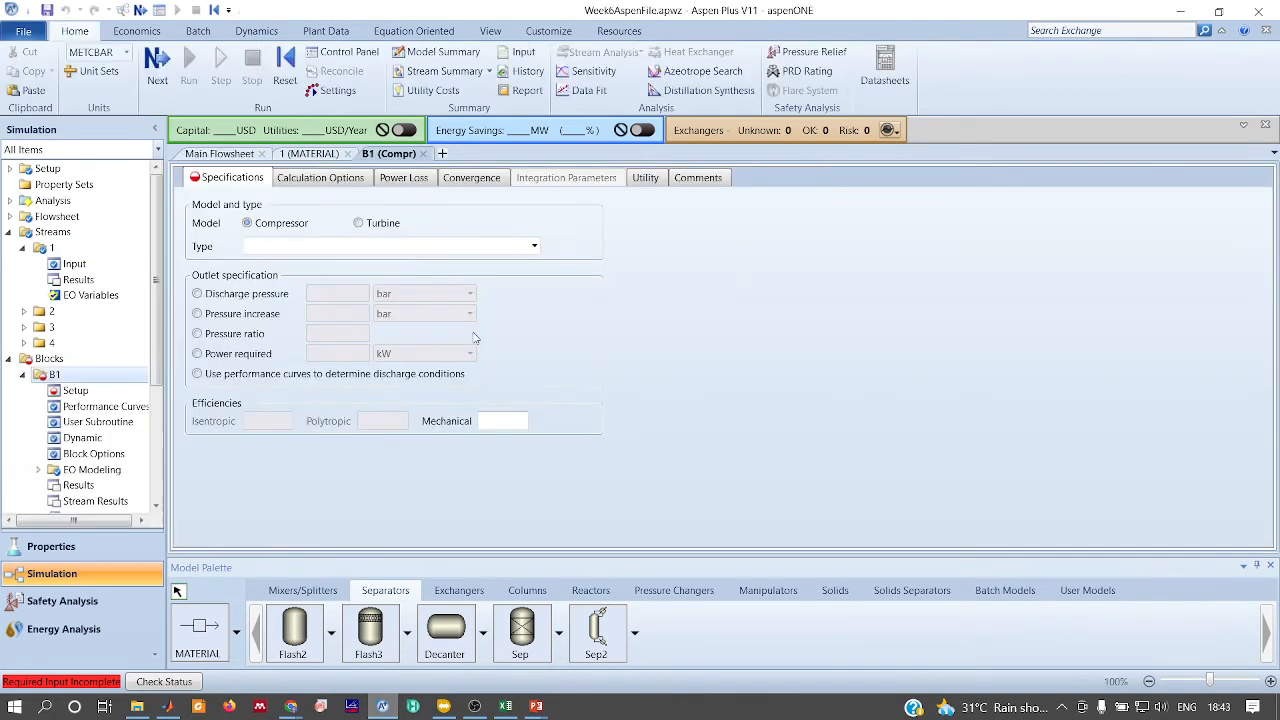
left_click(369, 226)
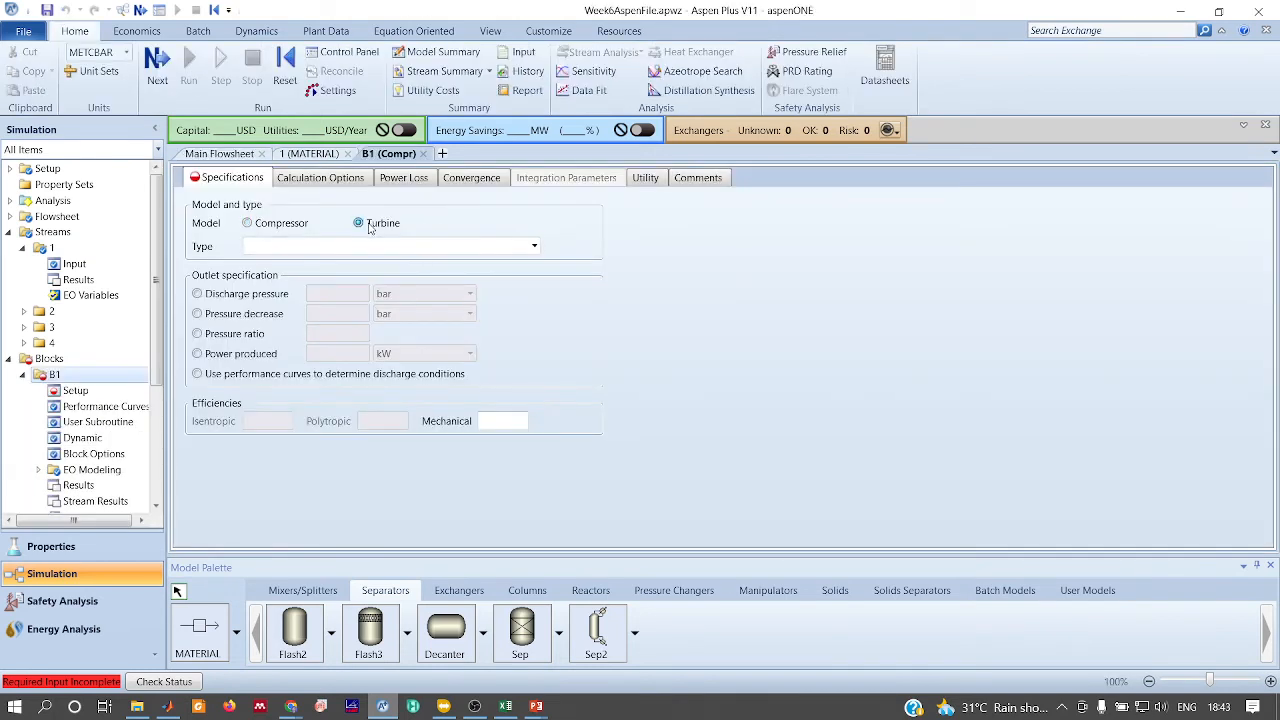
left_click(535, 247)
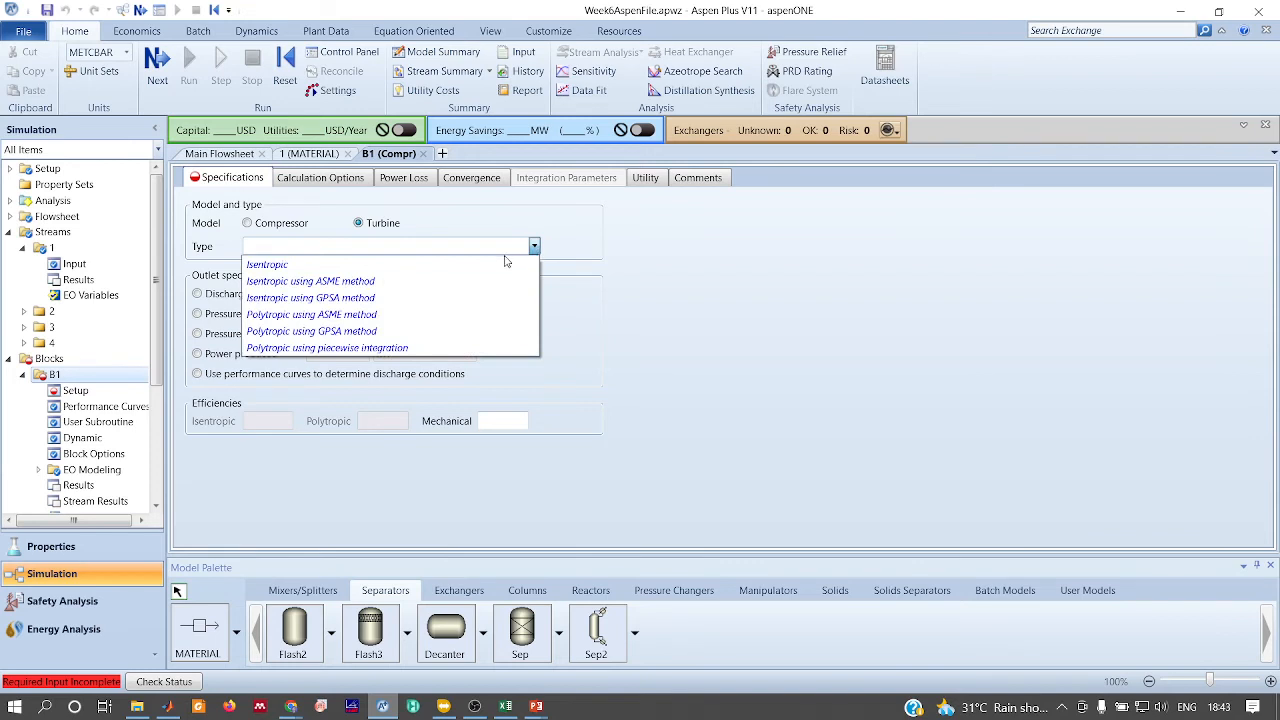
left_click(458, 263)
Specify the turbine's discharge pressure as 1 bar and enter its isentropic efficiency
left_click(232, 295)
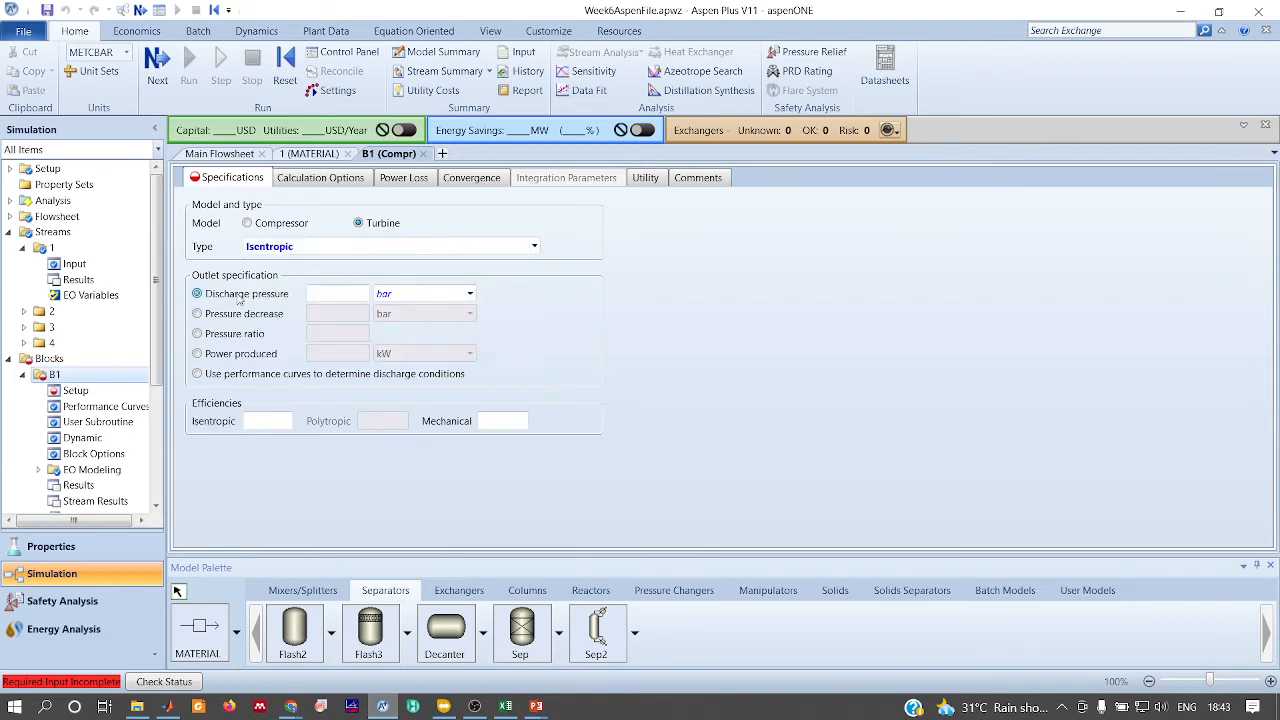
left_click(329, 296)
type("1")
left_click(263, 421)
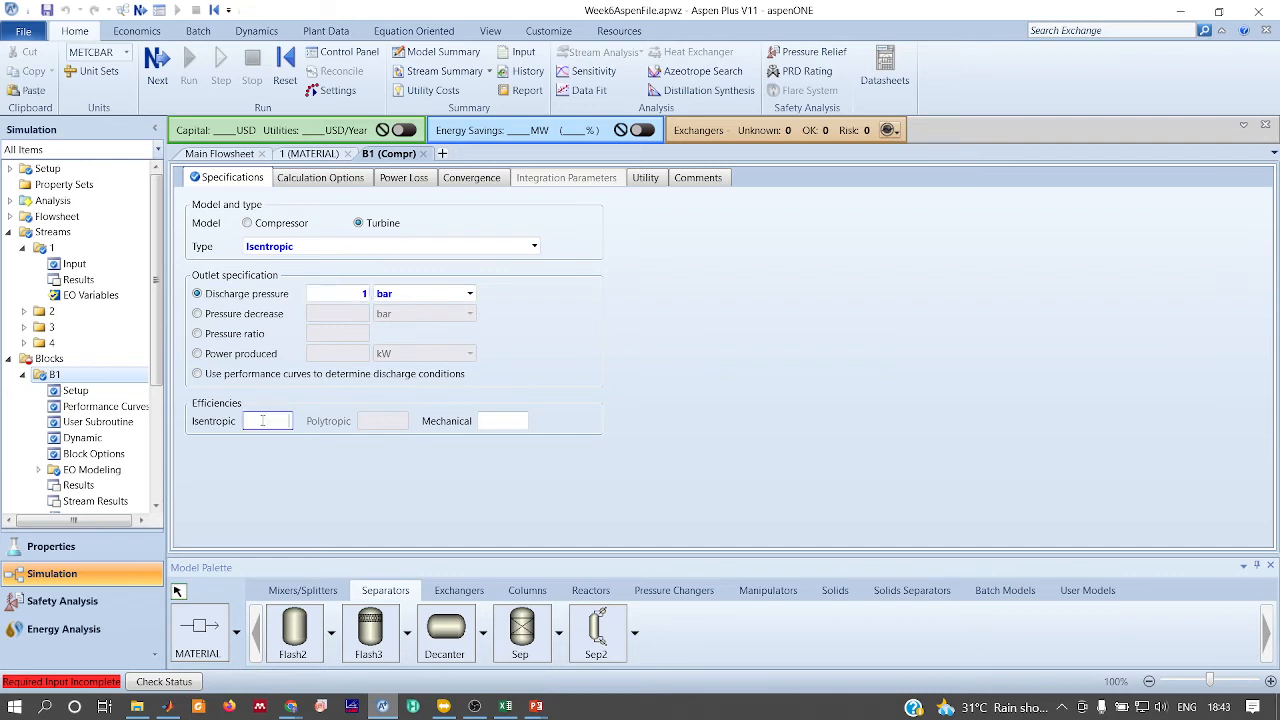
key("Return")
Set the valid phases in the turbine's convergence flash parameters to Vapor-Liquid
left_click(470, 180)
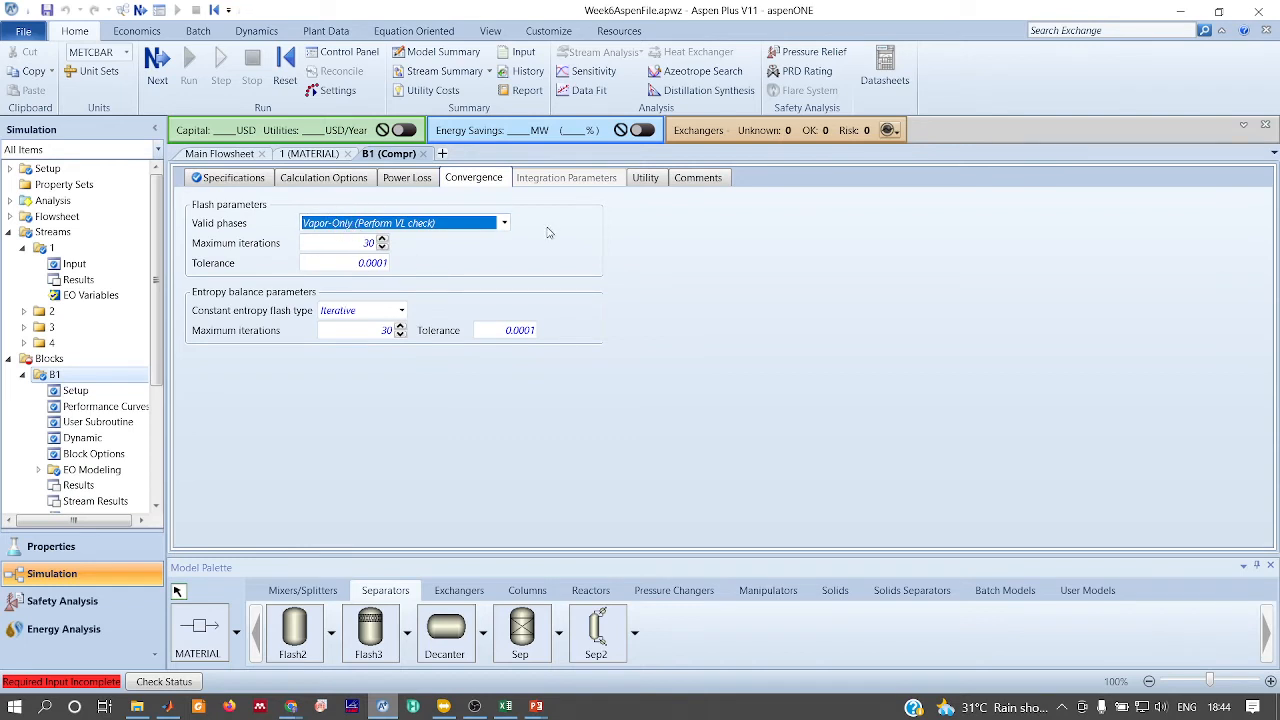
left_click(505, 223)
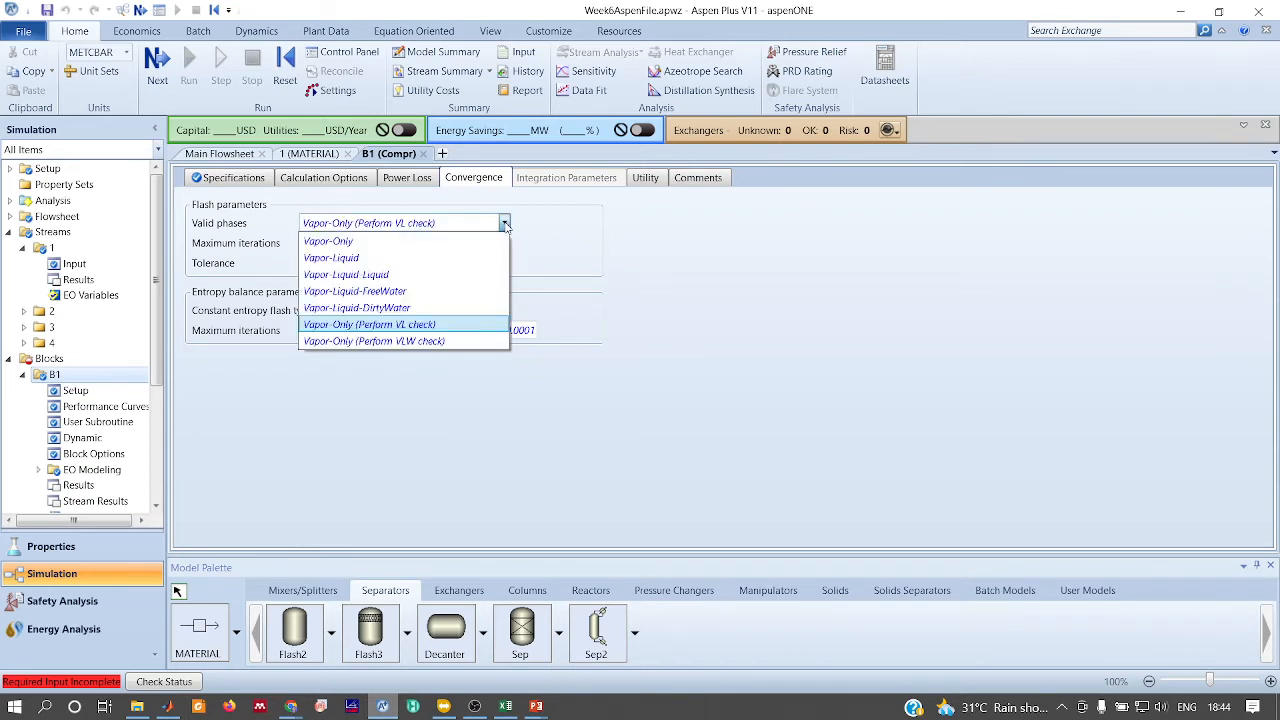
left_click(331, 257)
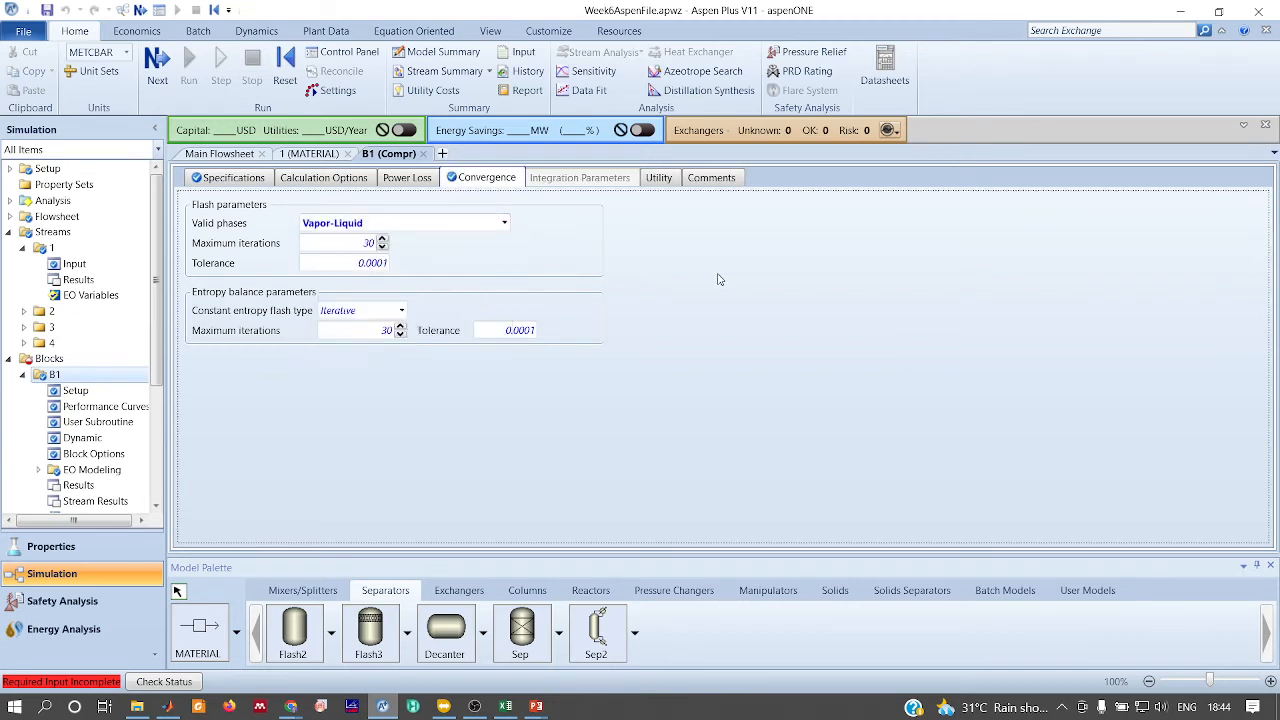
Open the specifications of the Flash2 block B2 from the flowsheet and set its flash type to Duty and Pressure
left_click(225, 155)
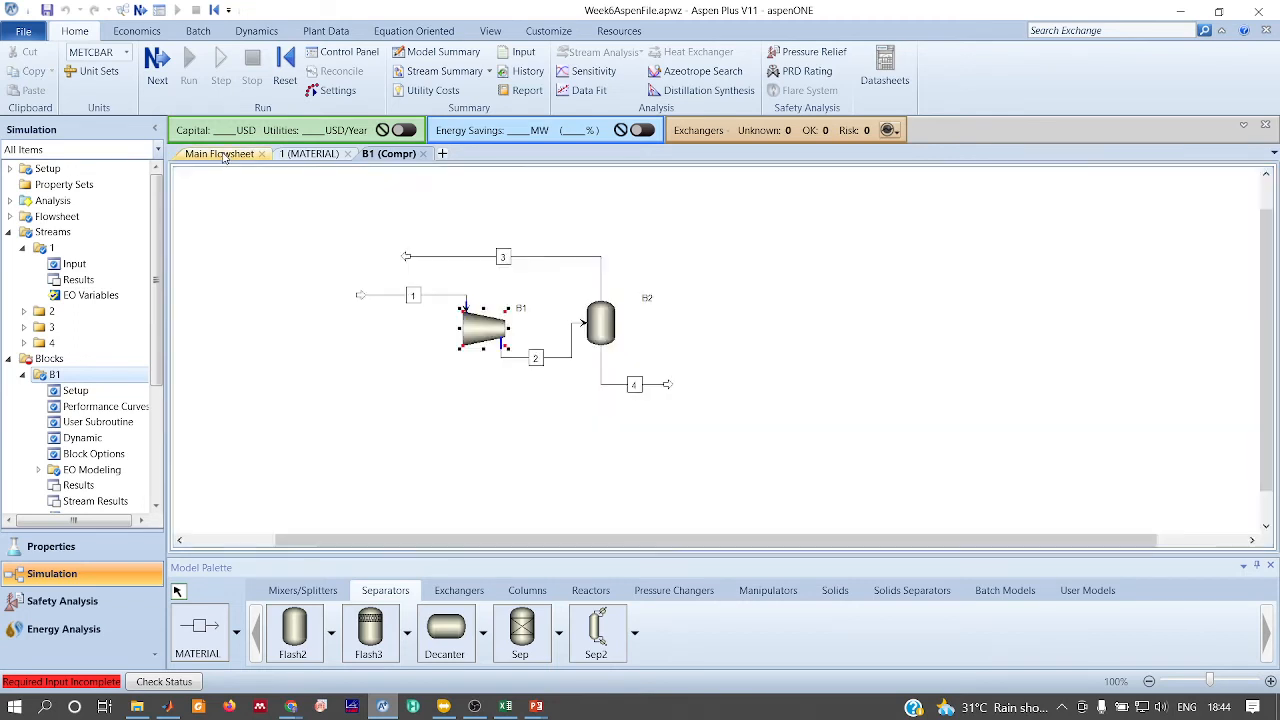
left_click(372, 424)
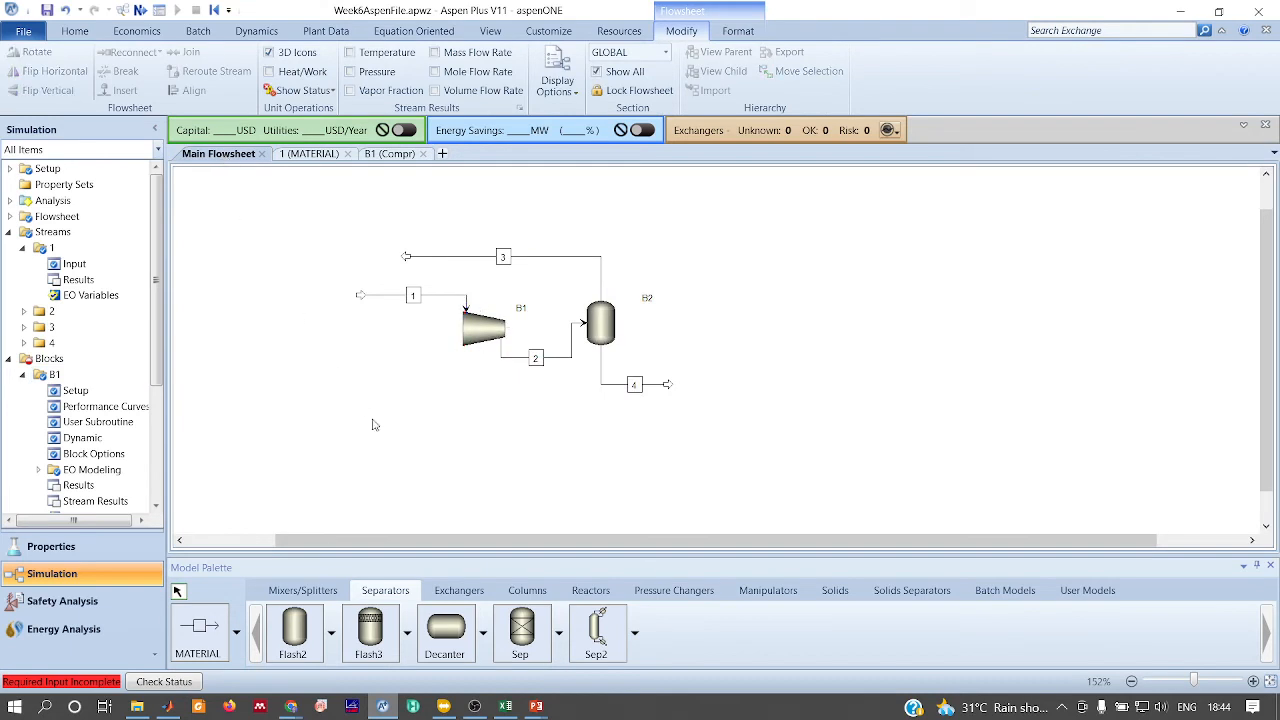
double_click(597, 333)
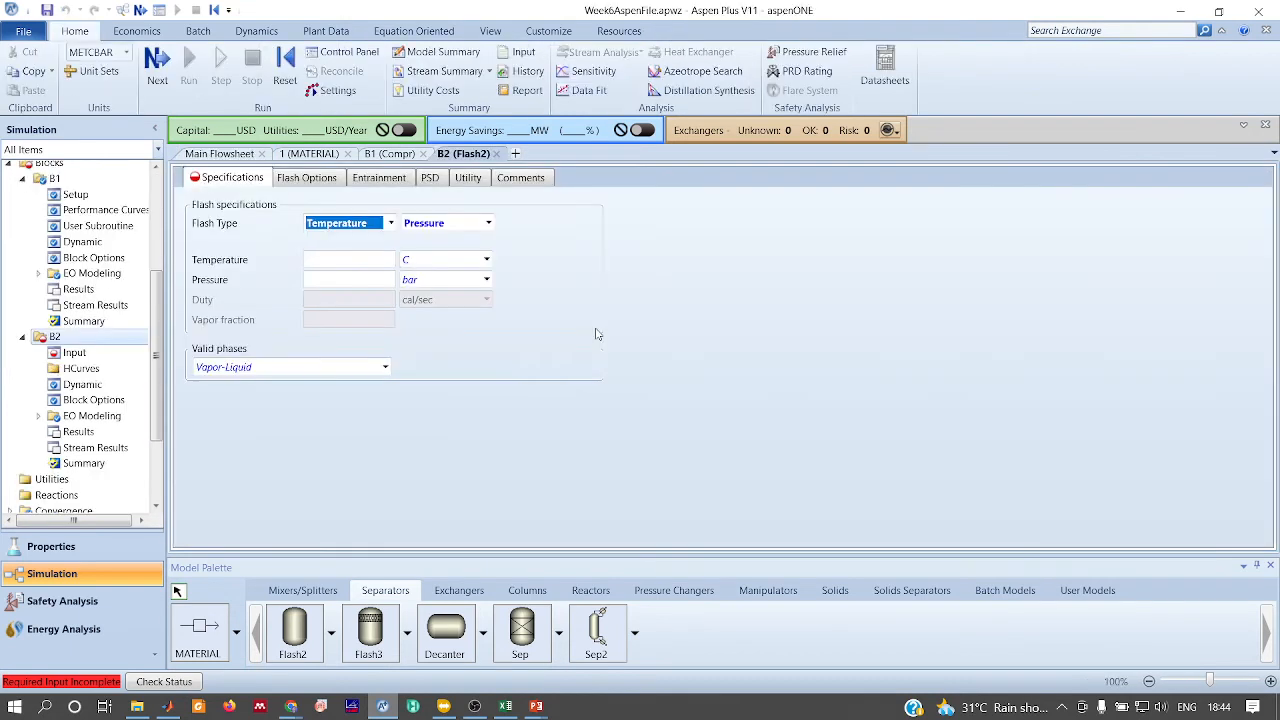
left_click(390, 223)
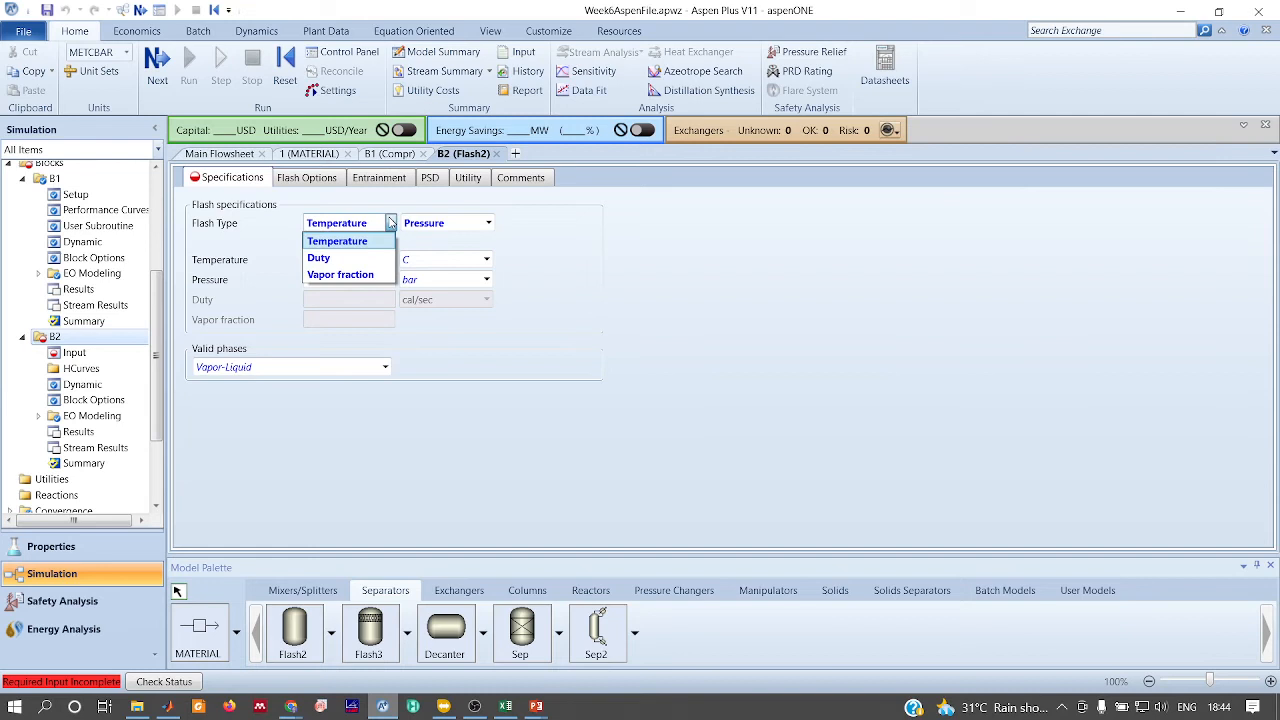
left_click(336, 240)
key("Down")
Set the Flash2 block's pressure to 0 bar and its duty to 0 cal/sec
left_click(365, 282)
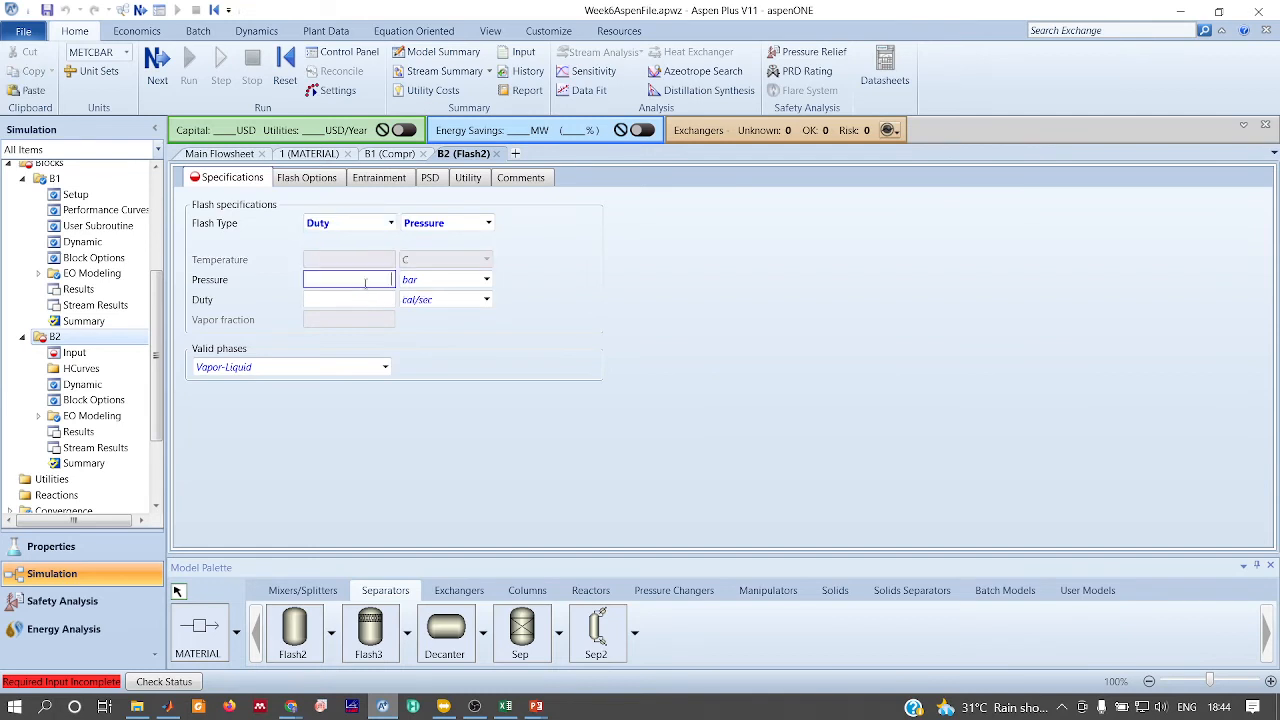
type("0")
left_click(379, 303)
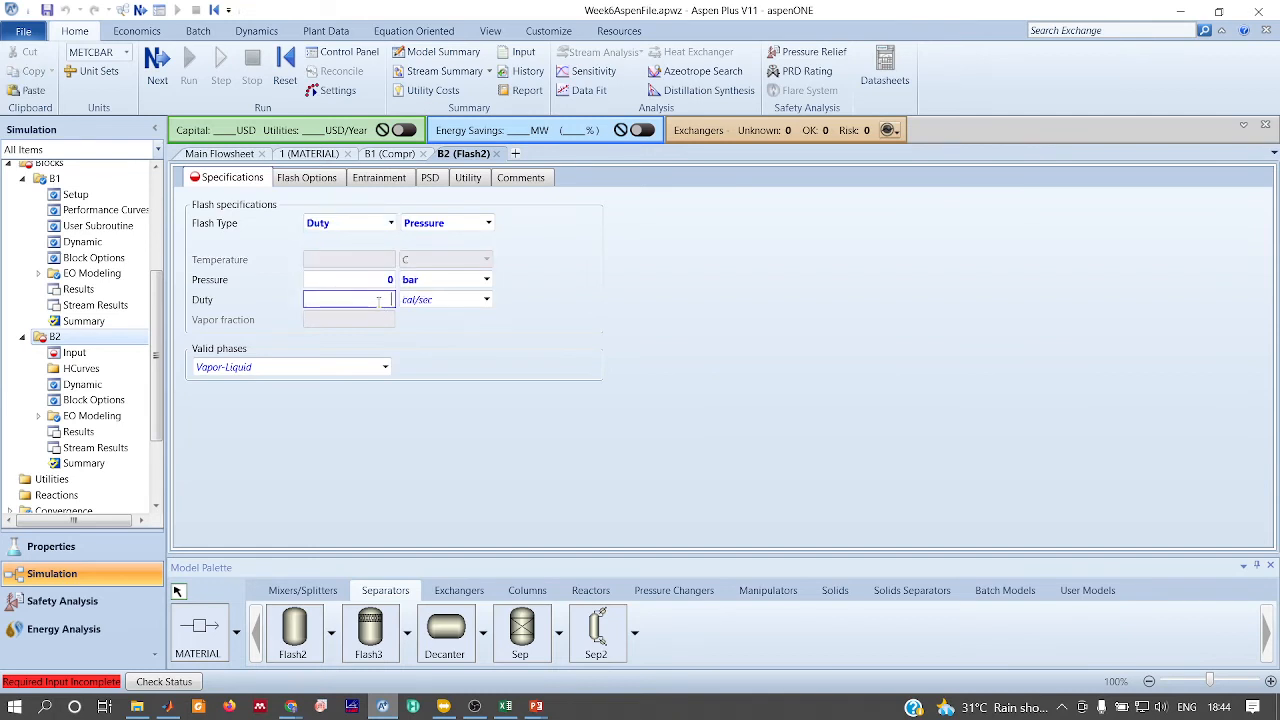
type("0")
left_click(571, 382)
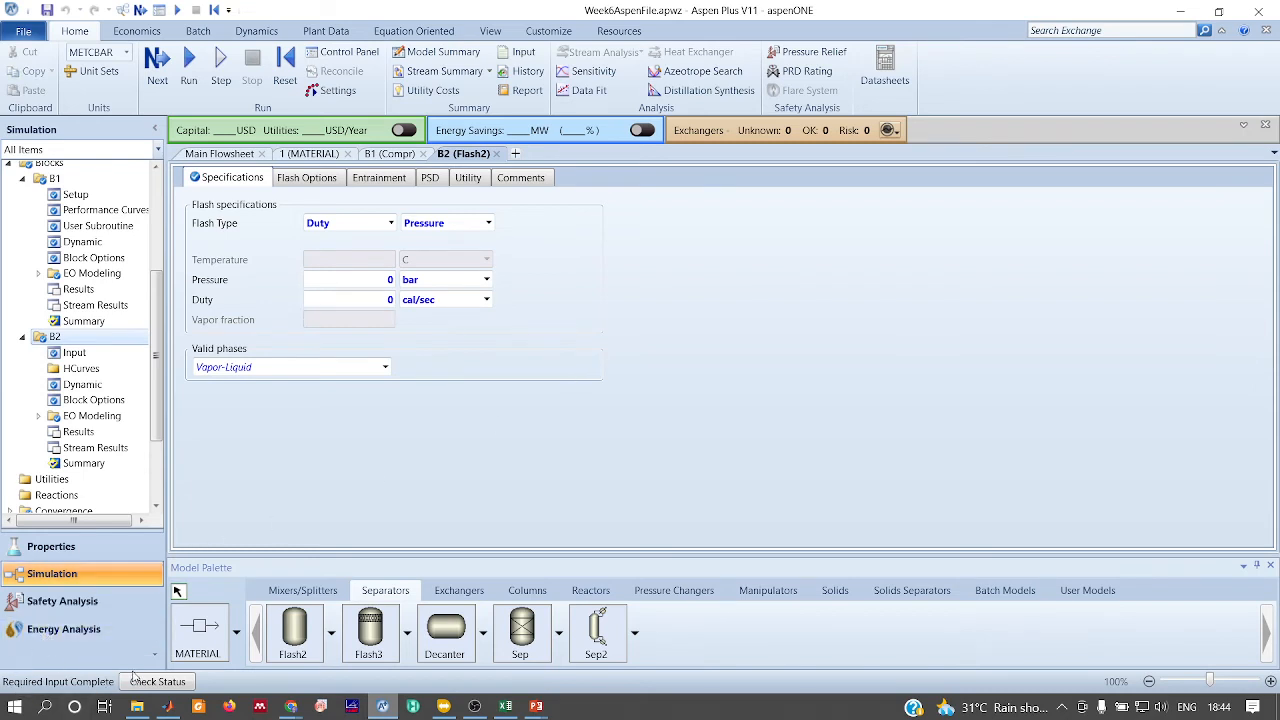
Run the simulation and review the phase, vapor fraction and mole flow of all streams in the material stream results summary
left_click(218, 154)
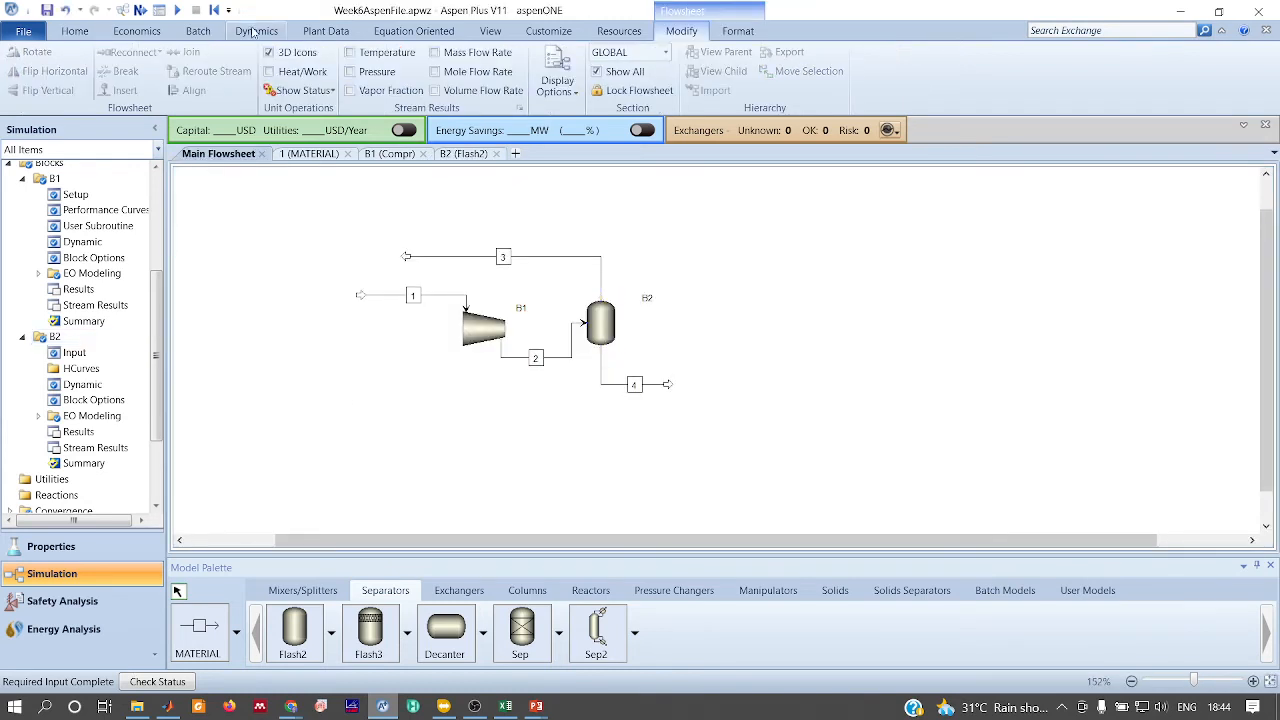
left_click(177, 10)
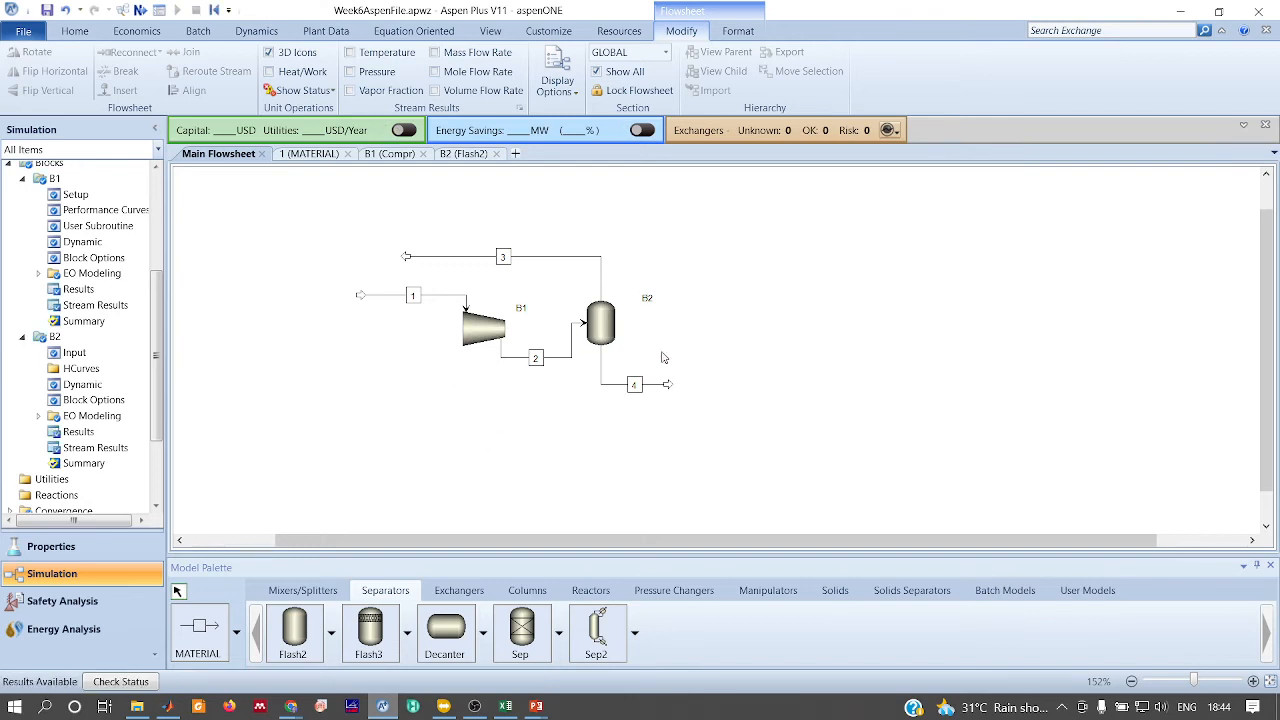
scroll(105, 388, "down", 2)
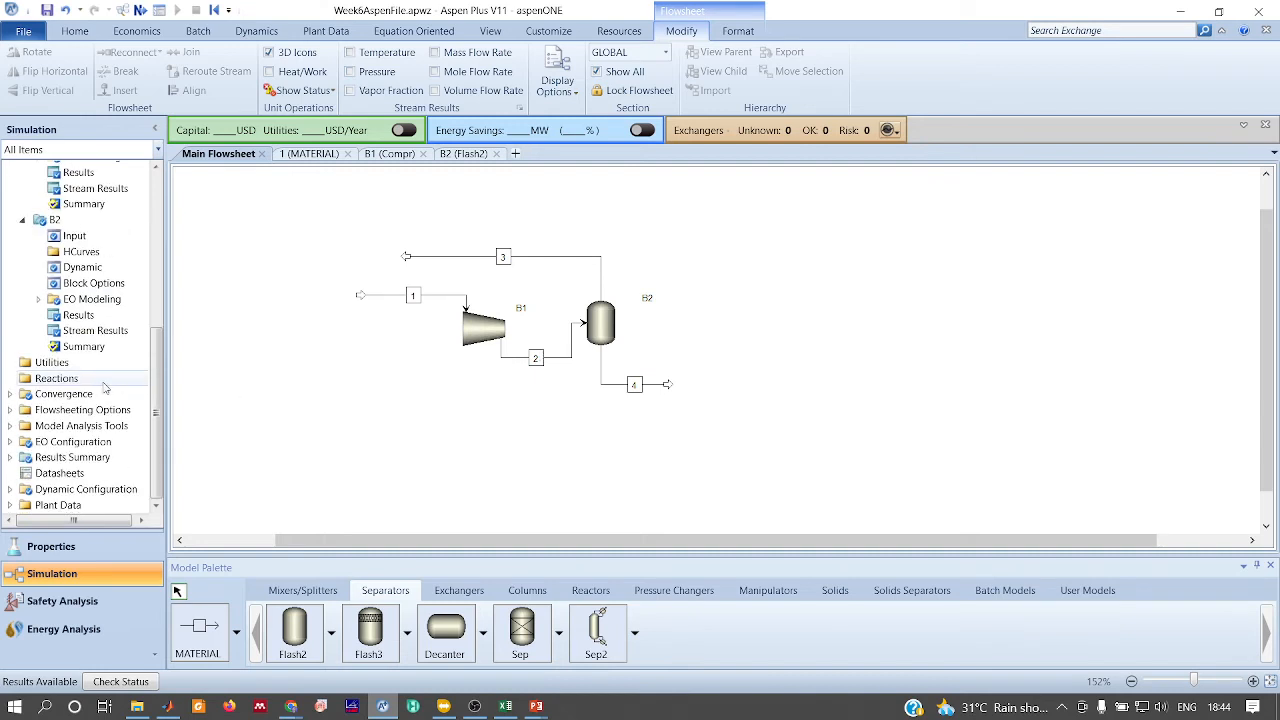
left_click(10, 457)
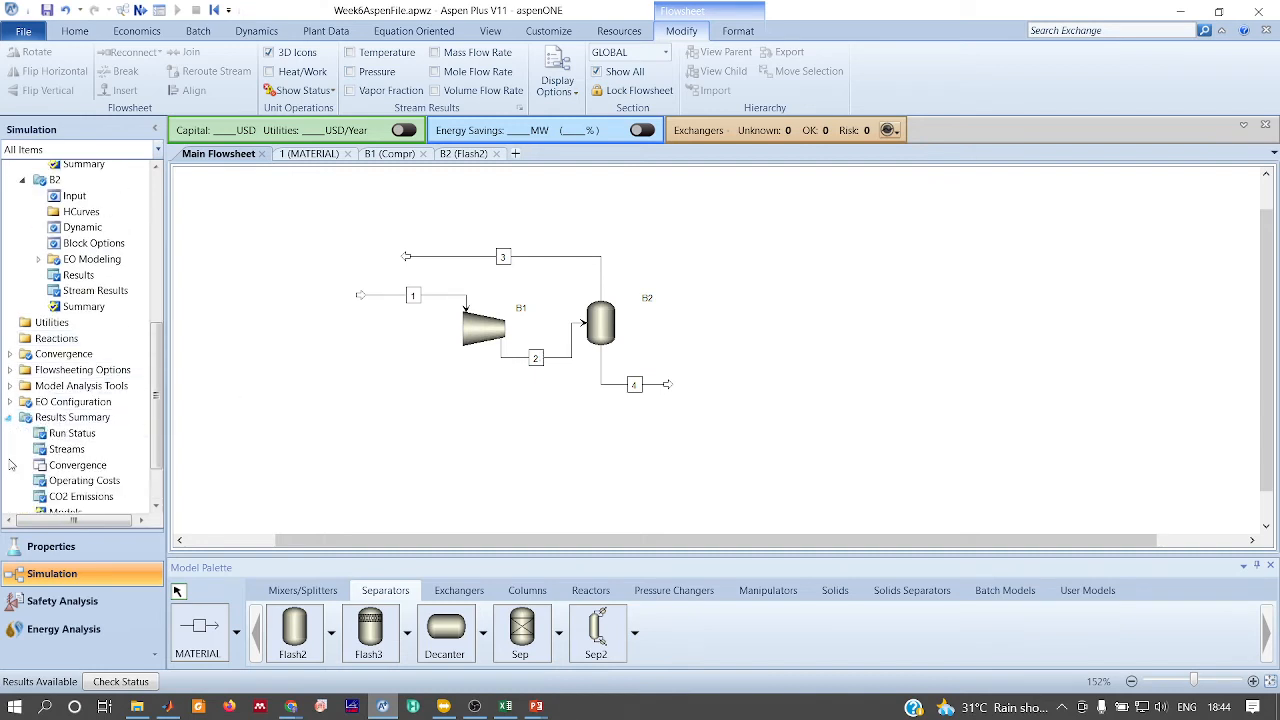
double_click(76, 452)
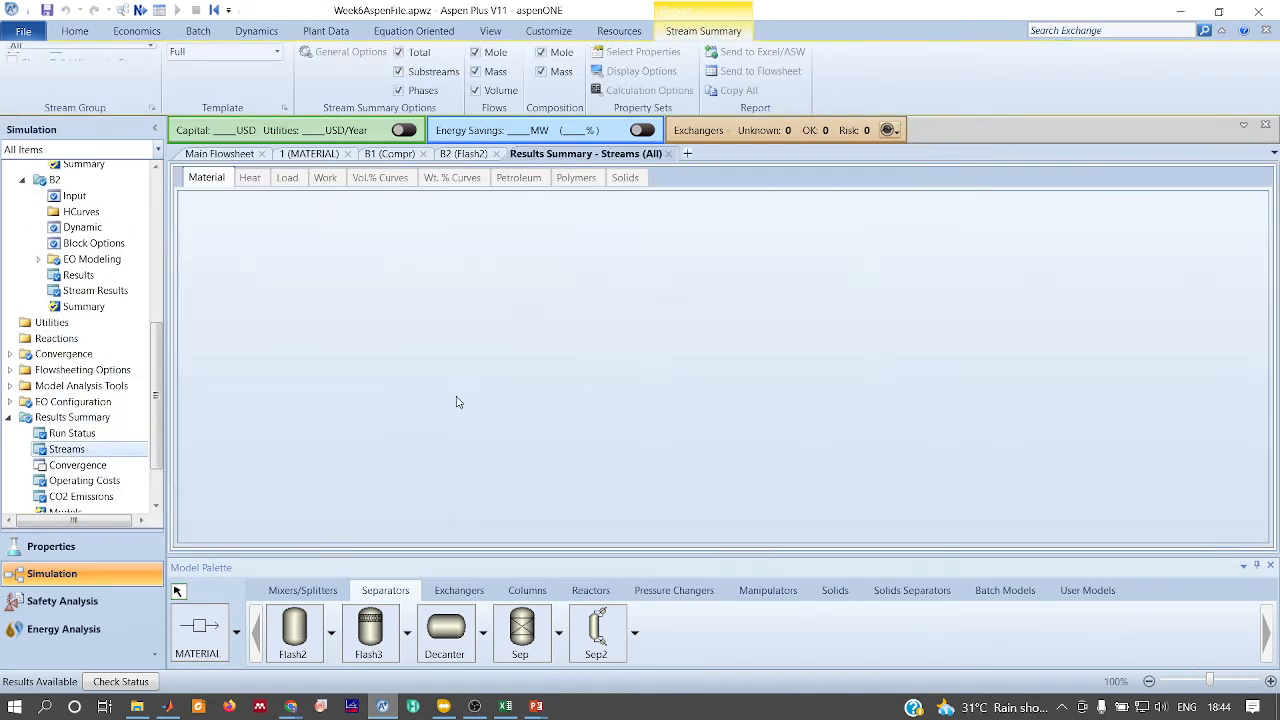
scroll(457, 402, "down", 3)
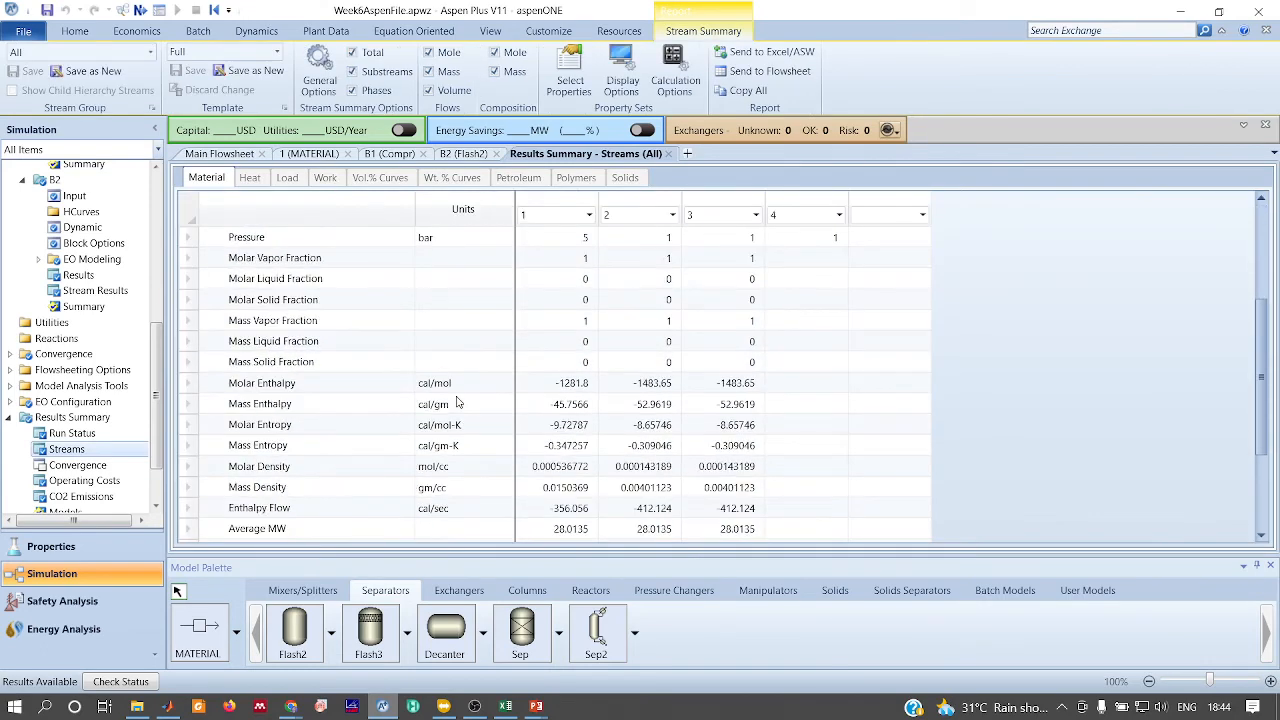
scroll(457, 402, "up", 3)
scroll(457, 402, "down", 5)
scroll(457, 402, "up", 3)
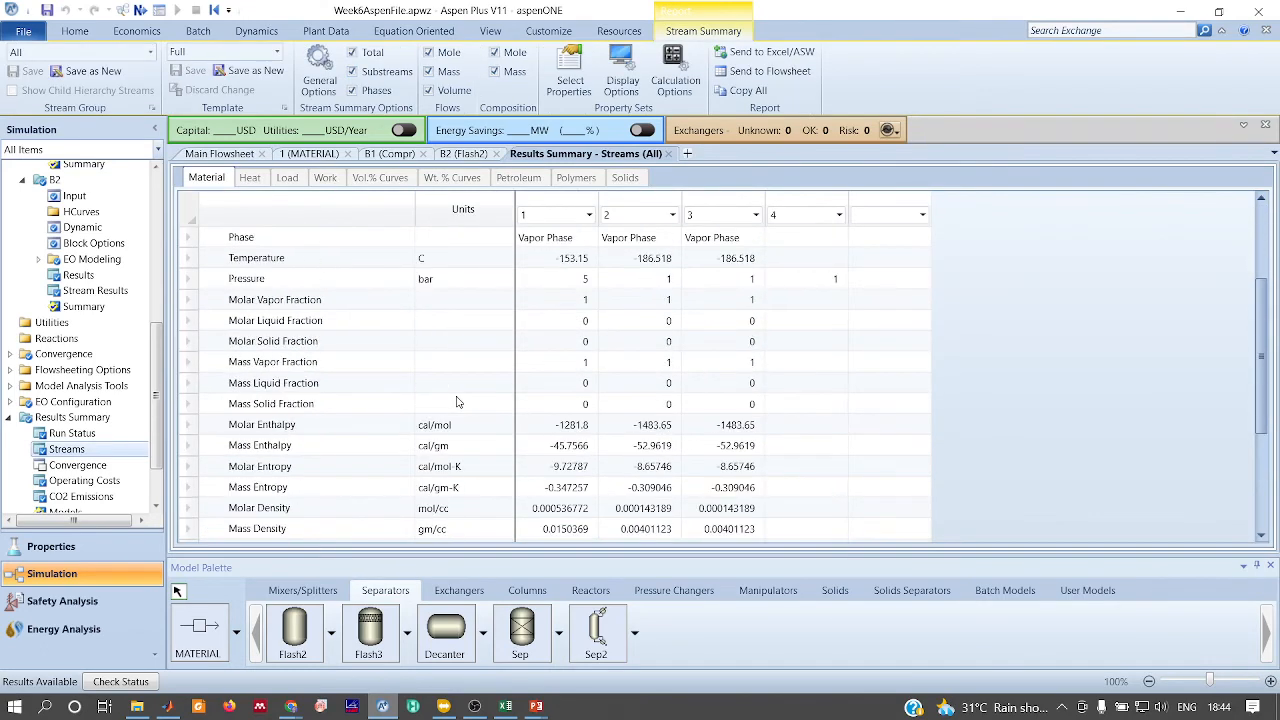
scroll(457, 402, "down", 3)
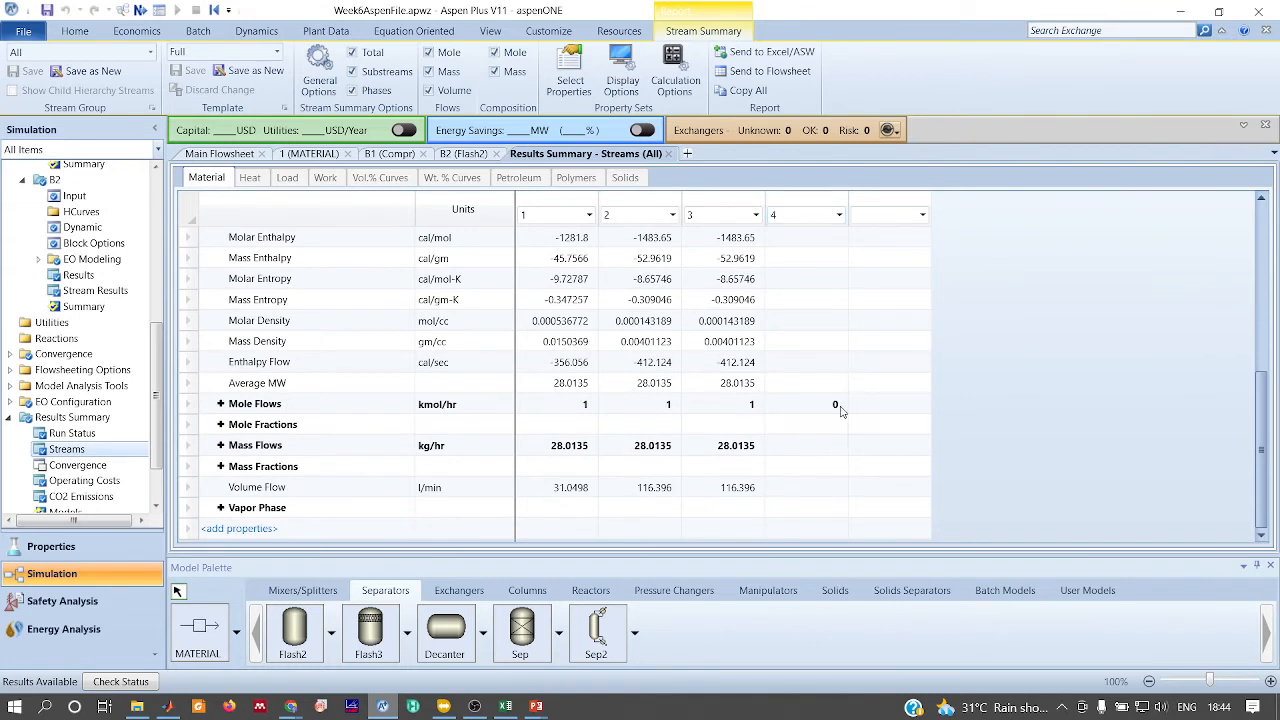
Change the temperature of feed stream 1 to 90 K
left_click(288, 154)
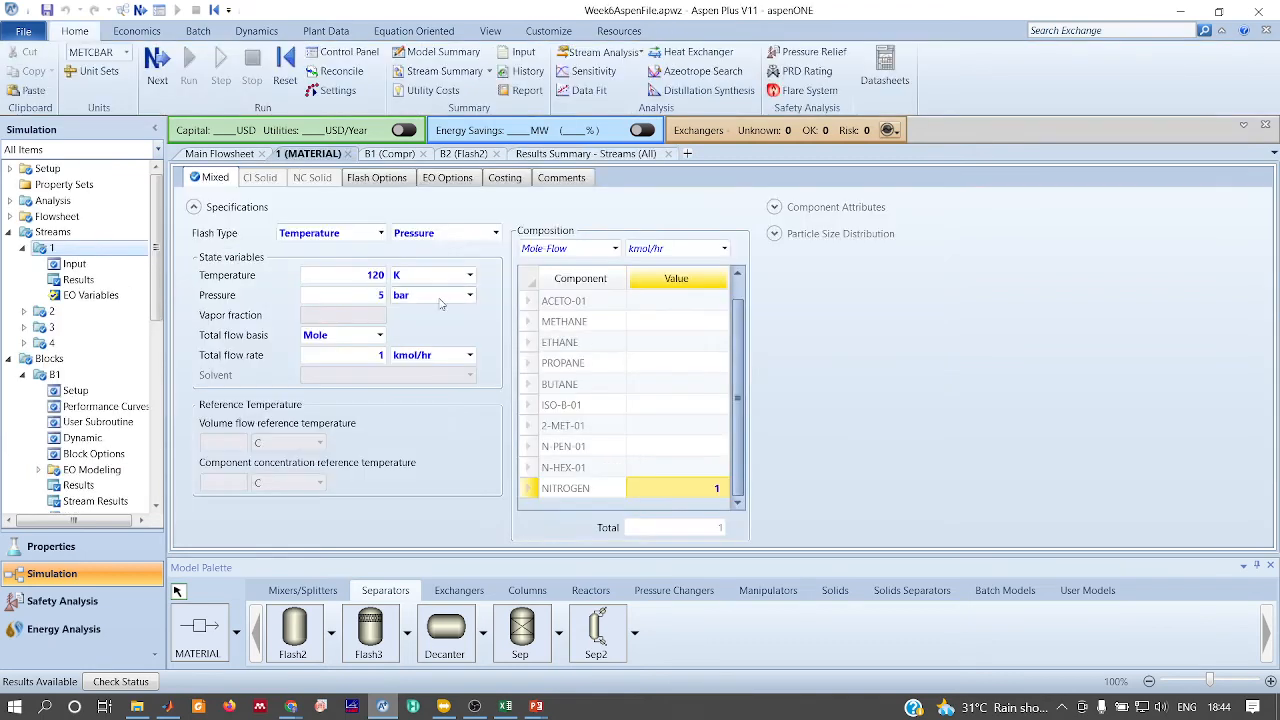
left_click(357, 277)
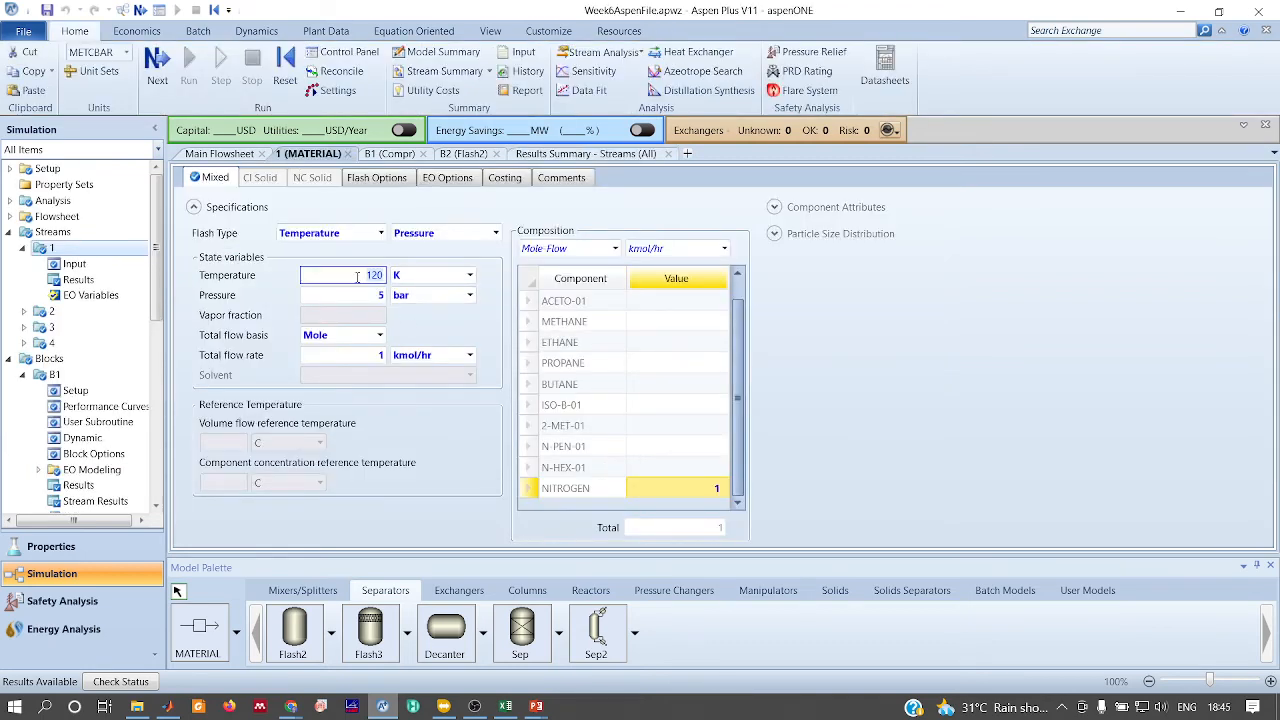
type("90")
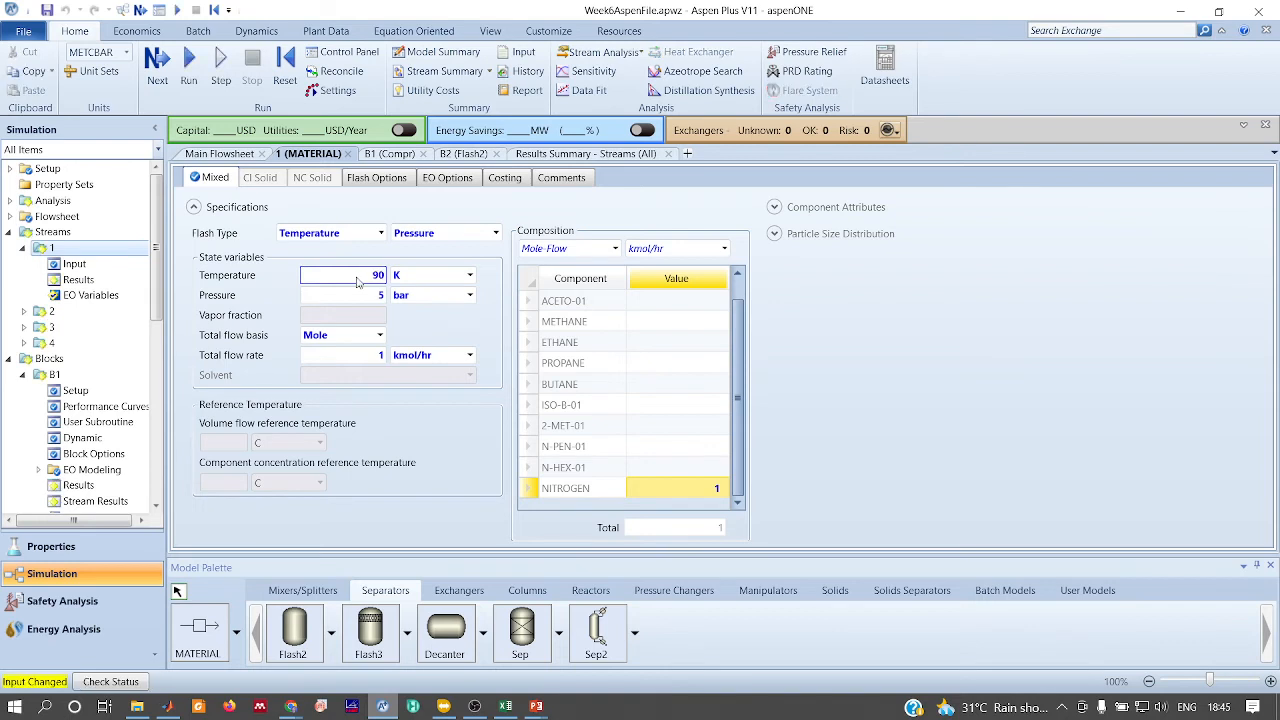
Run the simulation and read the status messages in the results of compressor block B1
key("F5")
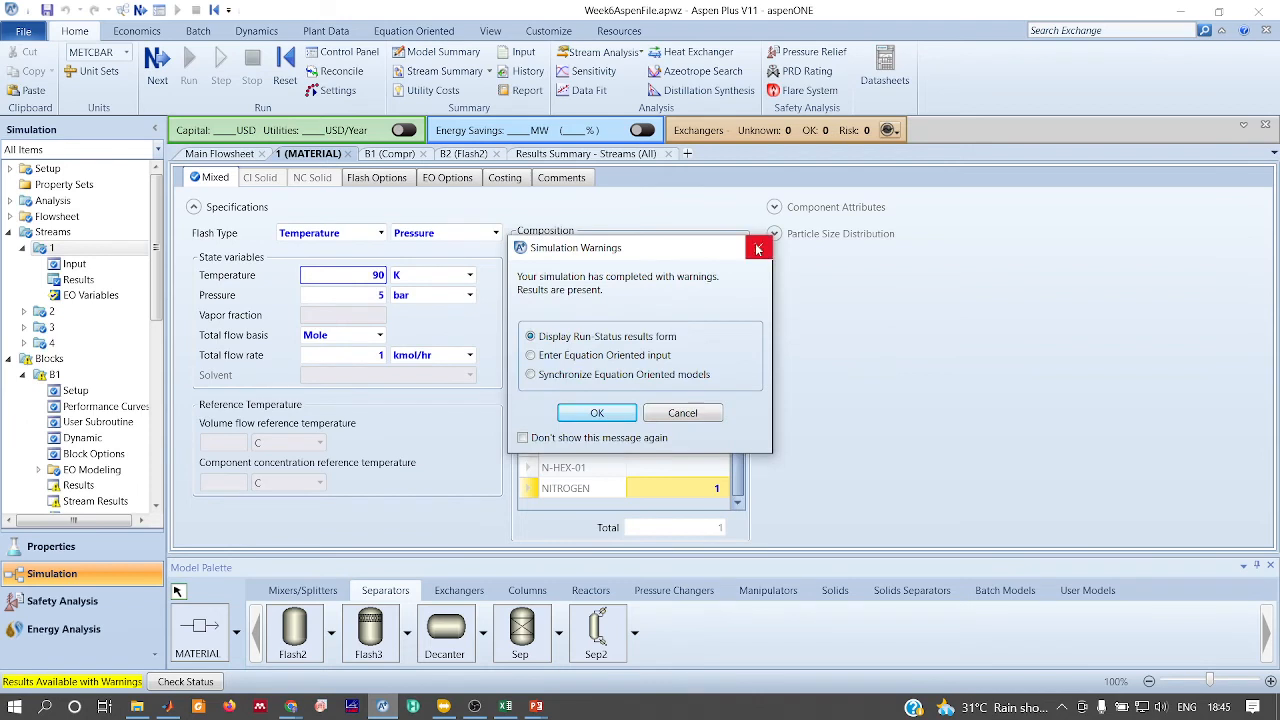
left_click(758, 249)
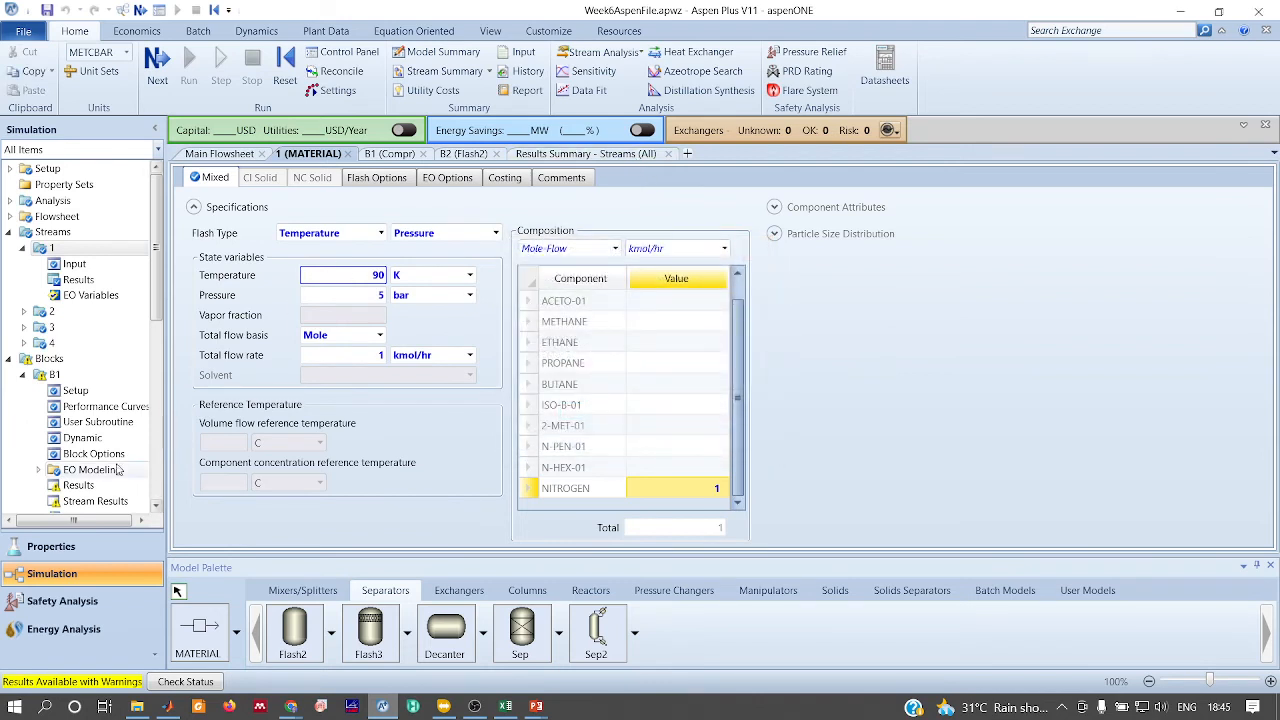
left_click(222, 155)
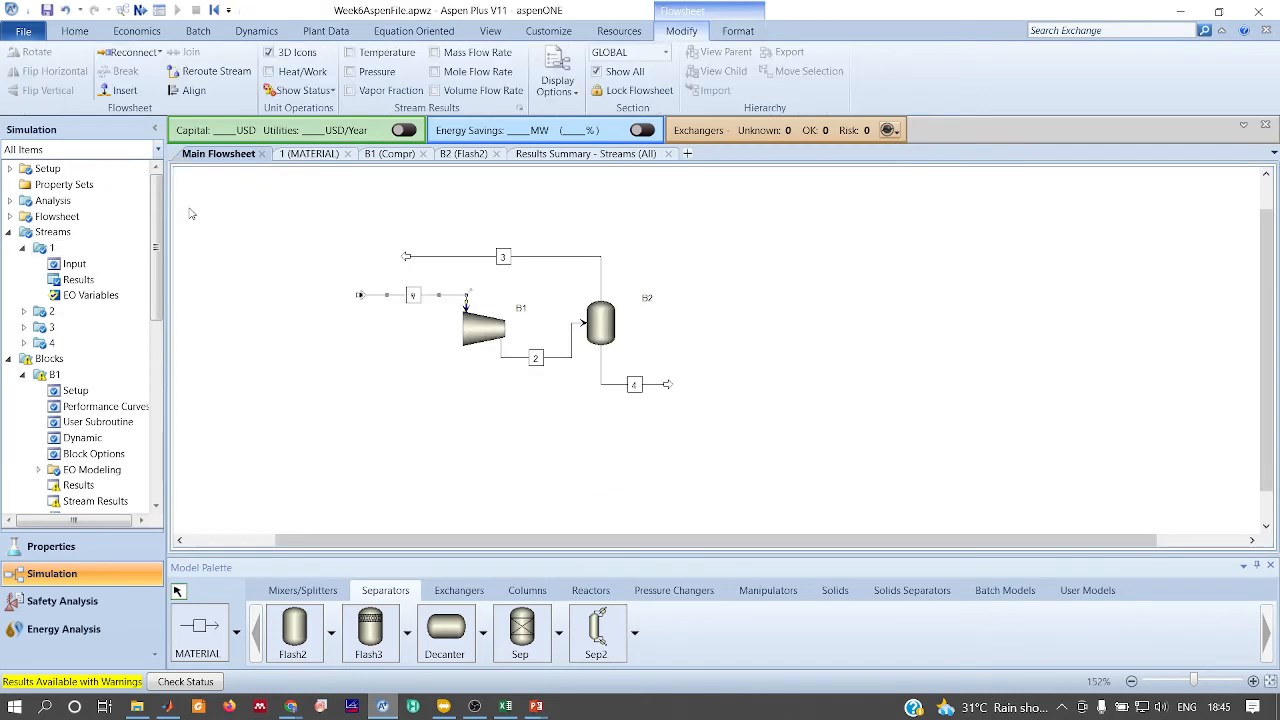
double_click(78, 487)
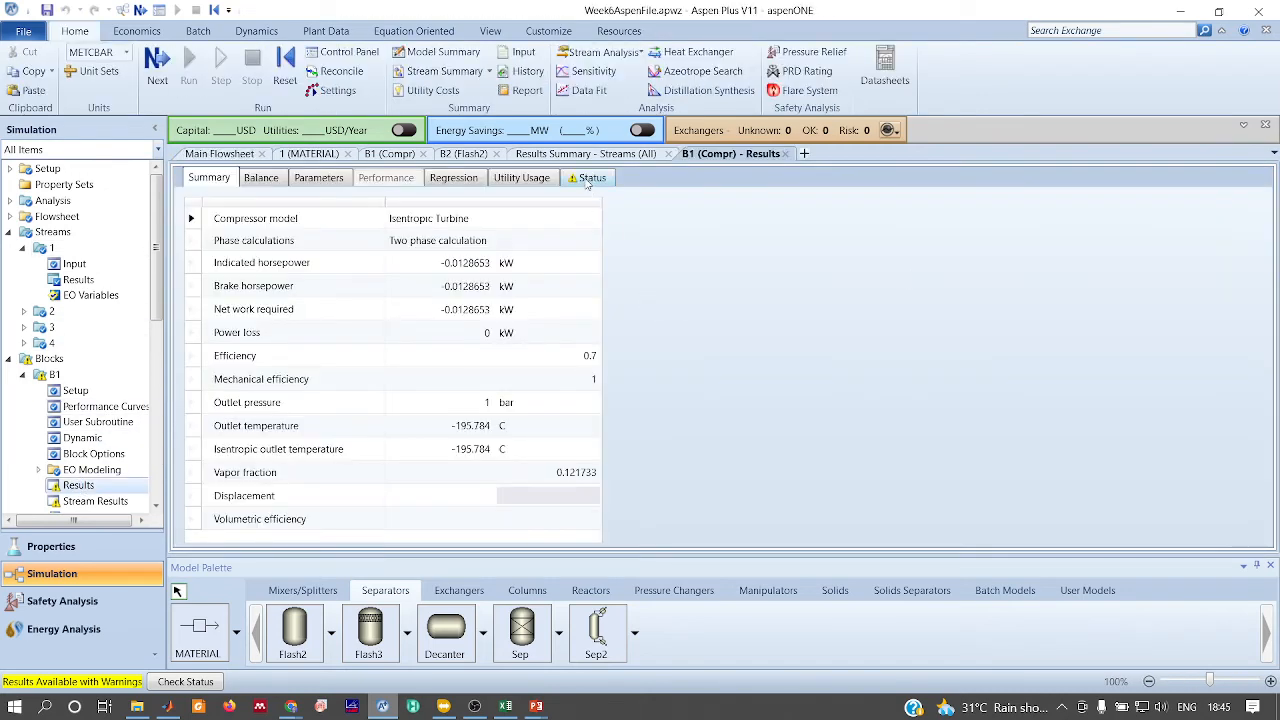
left_click(587, 180)
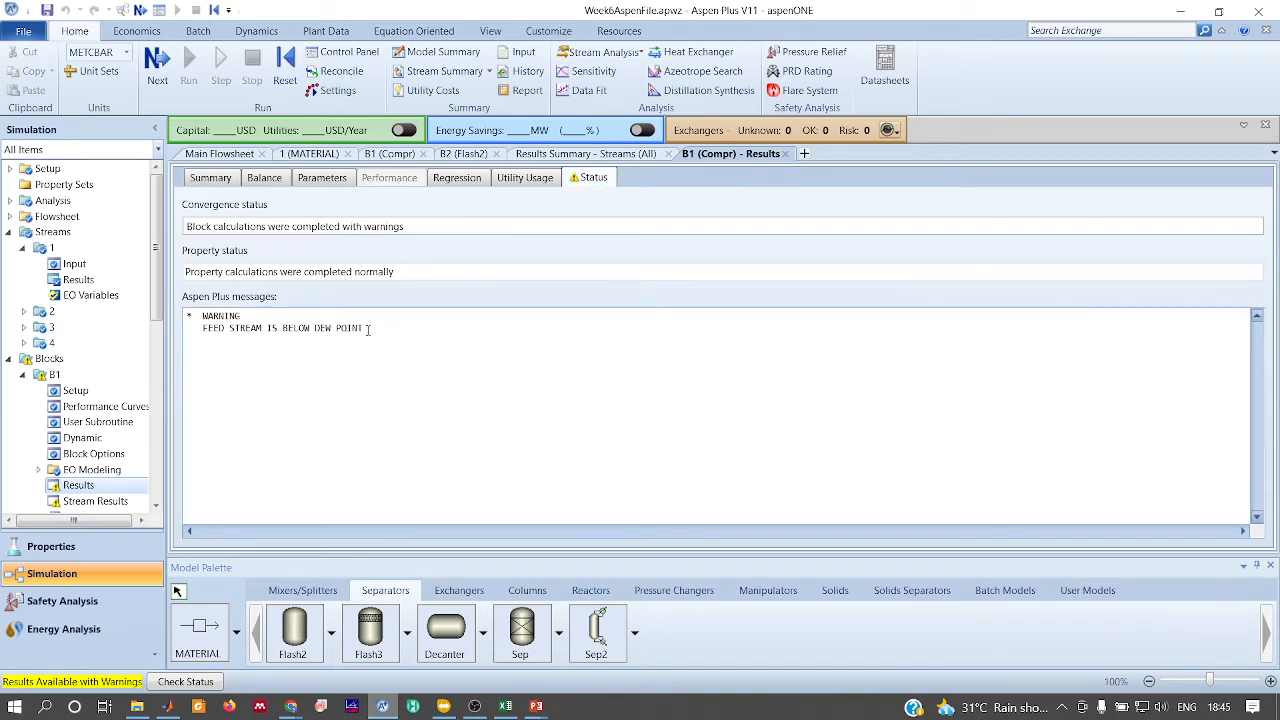
left_click_drag(368, 330, 202, 328)
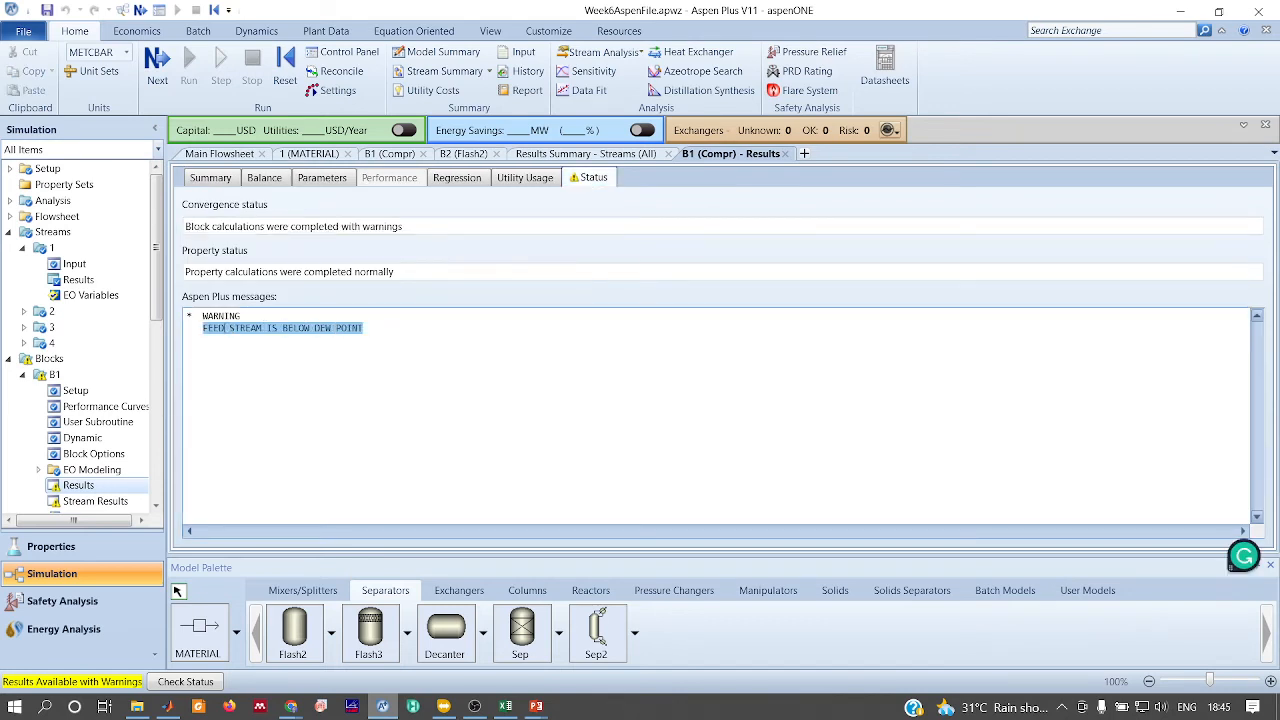
Compare the mole flows in the material stream results summary with the liquid yield targets on the tutorial problem slide
left_click(671, 233)
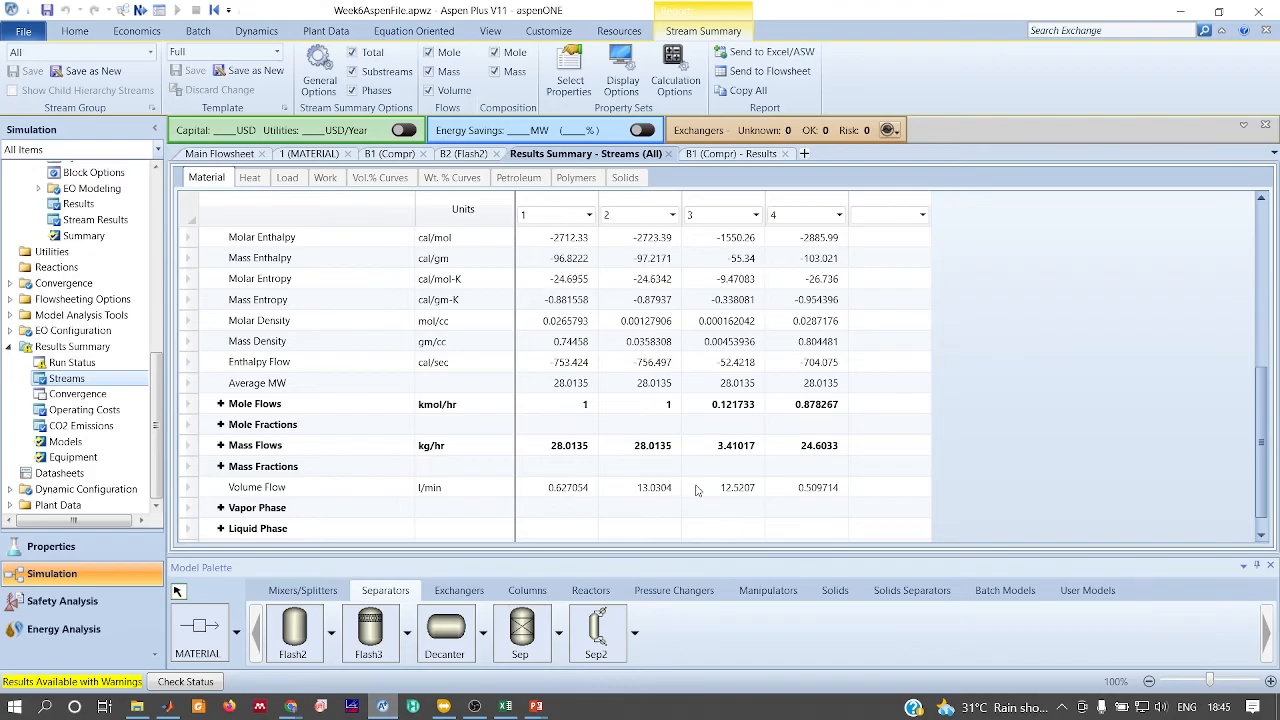
key("alt+Tab")
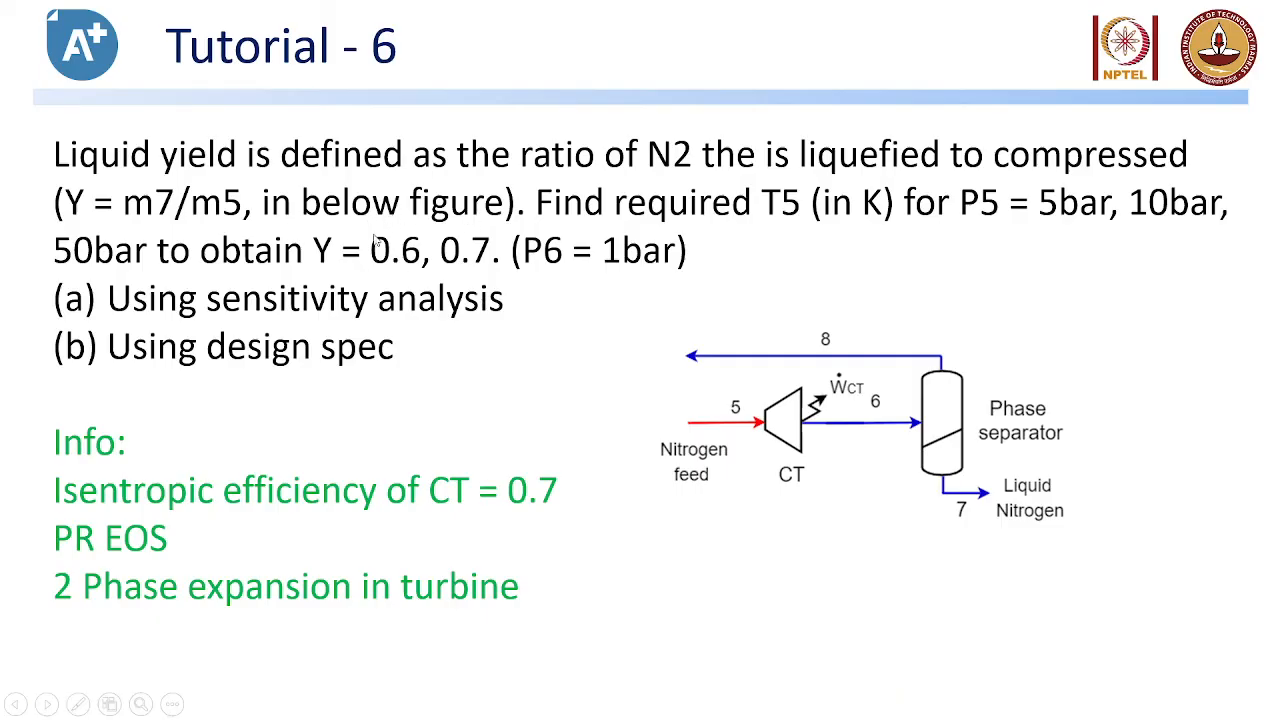
key("alt+Tab")
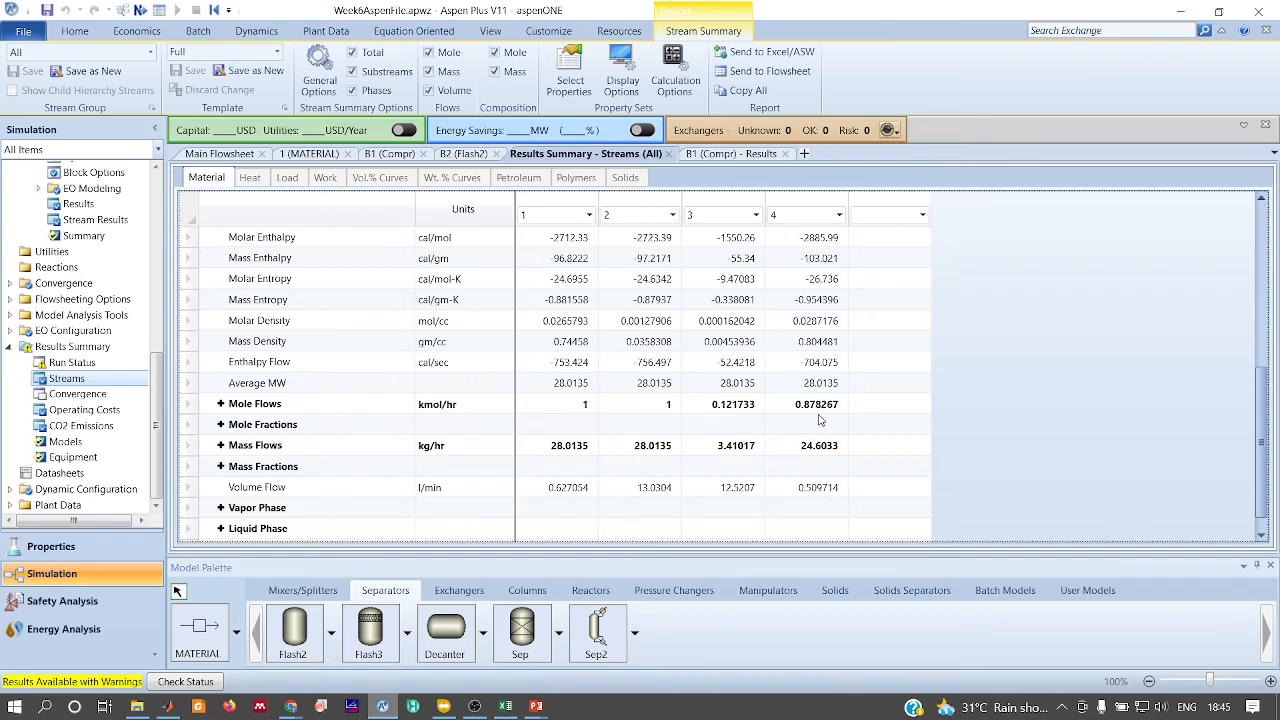
Reset the simulation results and return to the main flowsheet, collapsing the Streams and Blocks folders
left_click(213, 12)
key("Return")
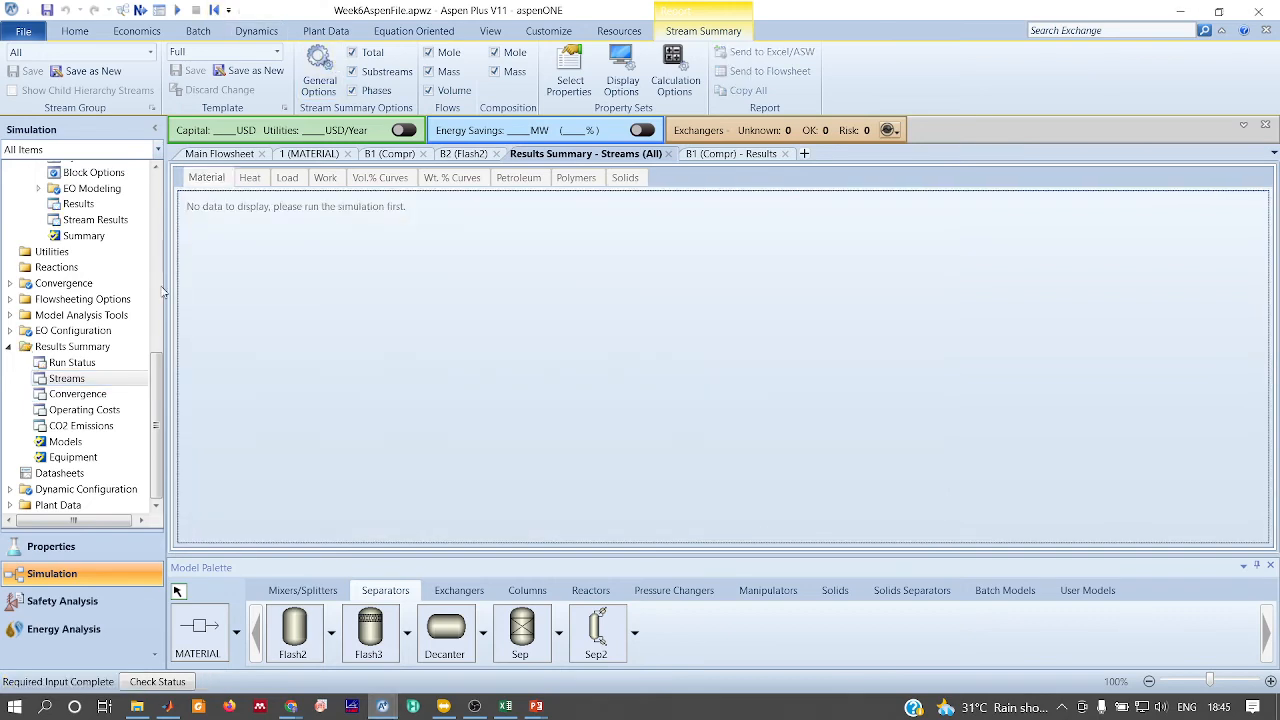
scroll(163, 291, "up", 4)
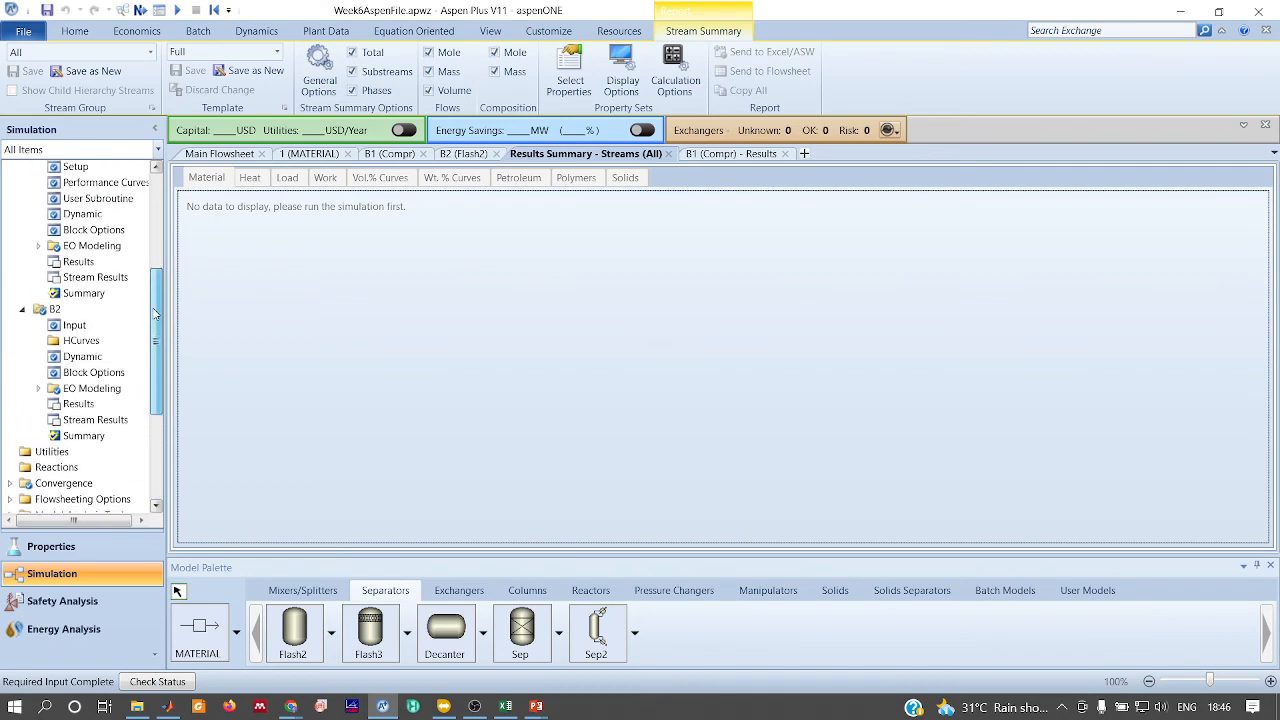
left_click(205, 155)
scroll(85, 218, "up", 4)
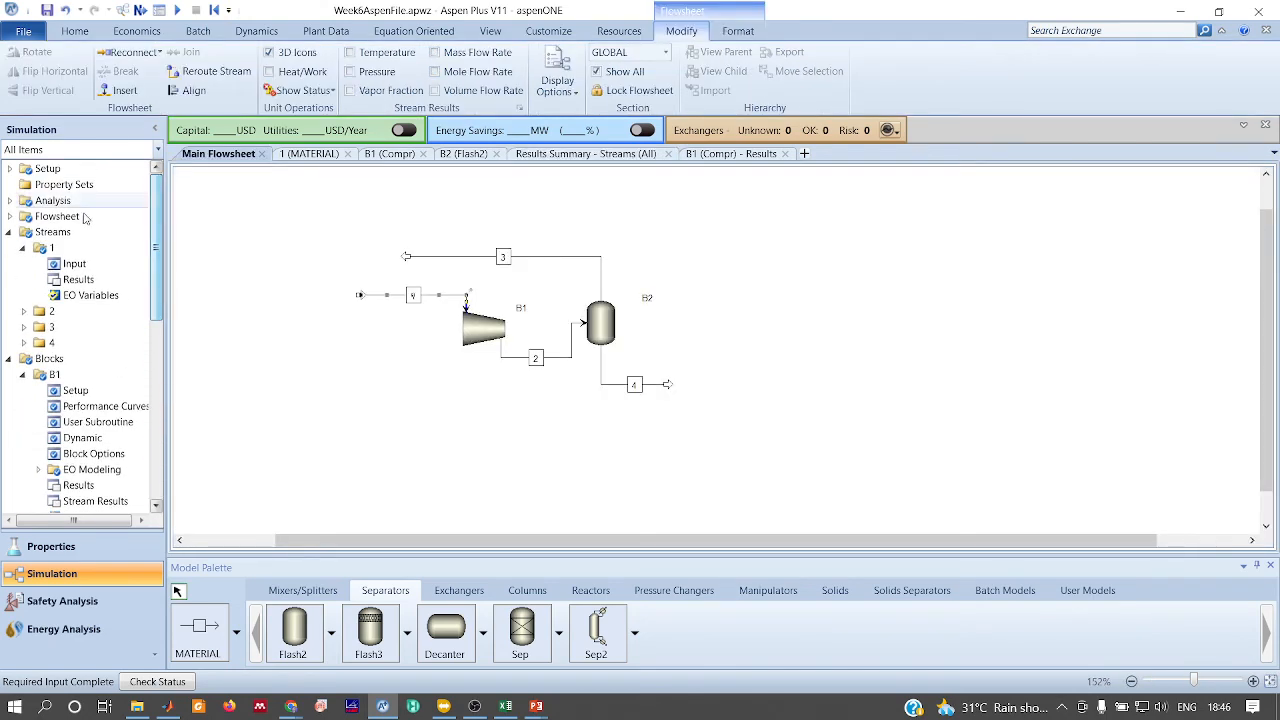
left_click(9, 231)
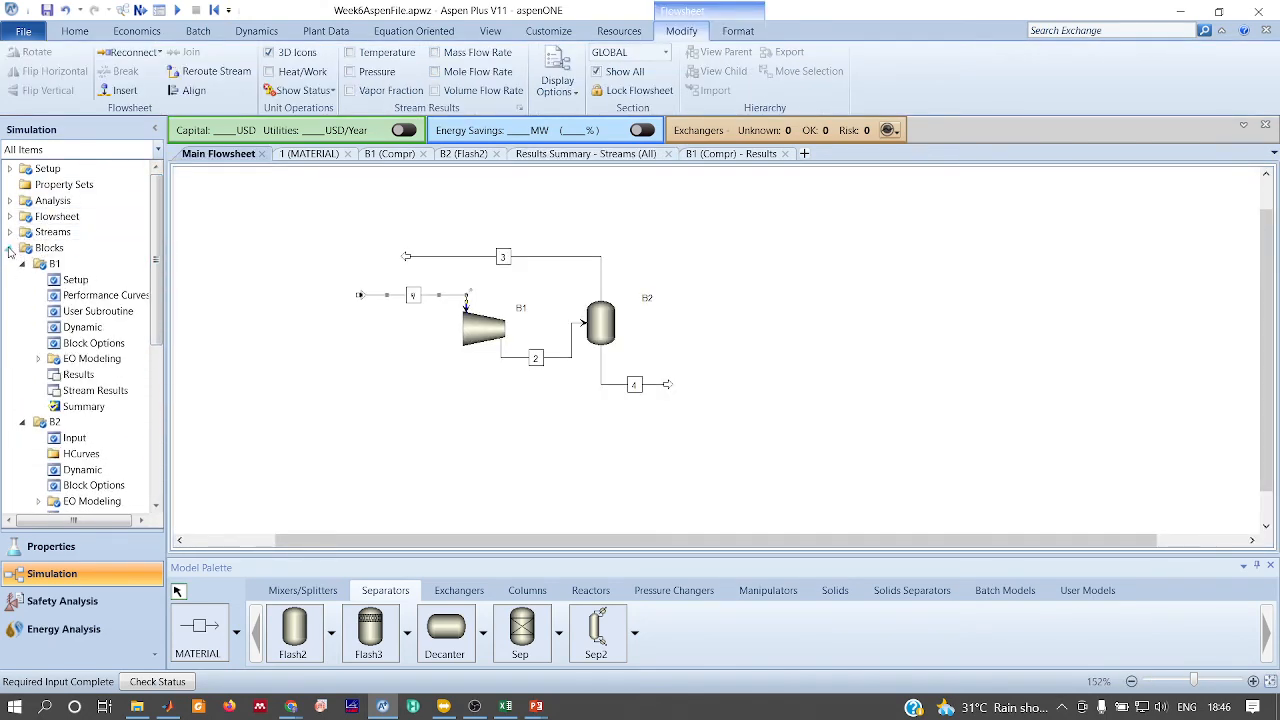
left_click(9, 248)
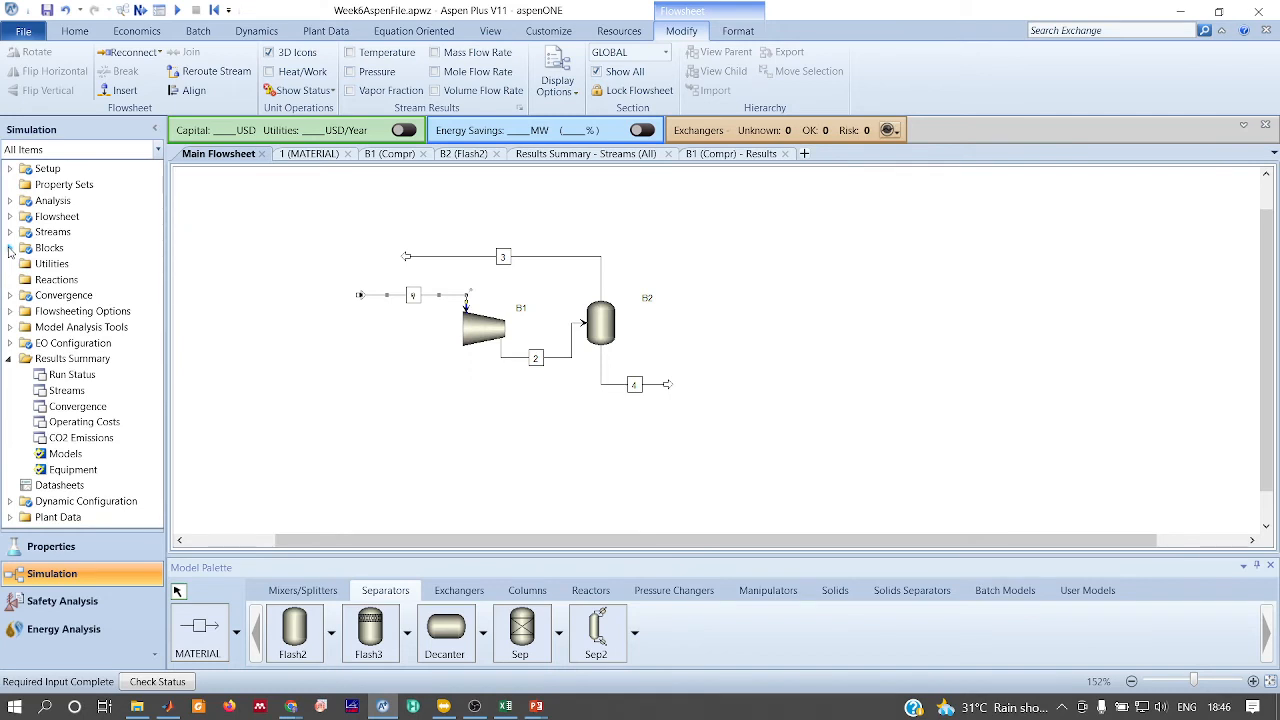
left_click(184, 387)
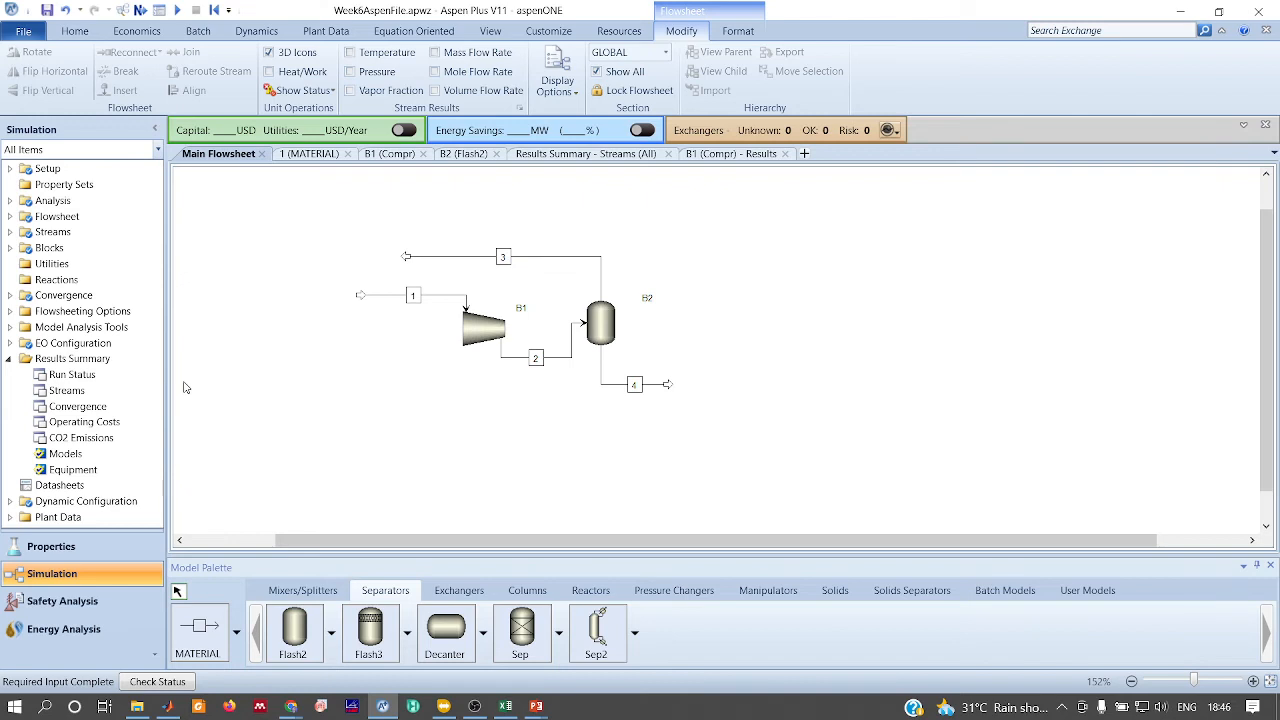
Create a new design spec under Flowsheeting Options with the default ID DS-1
left_click(9, 311)
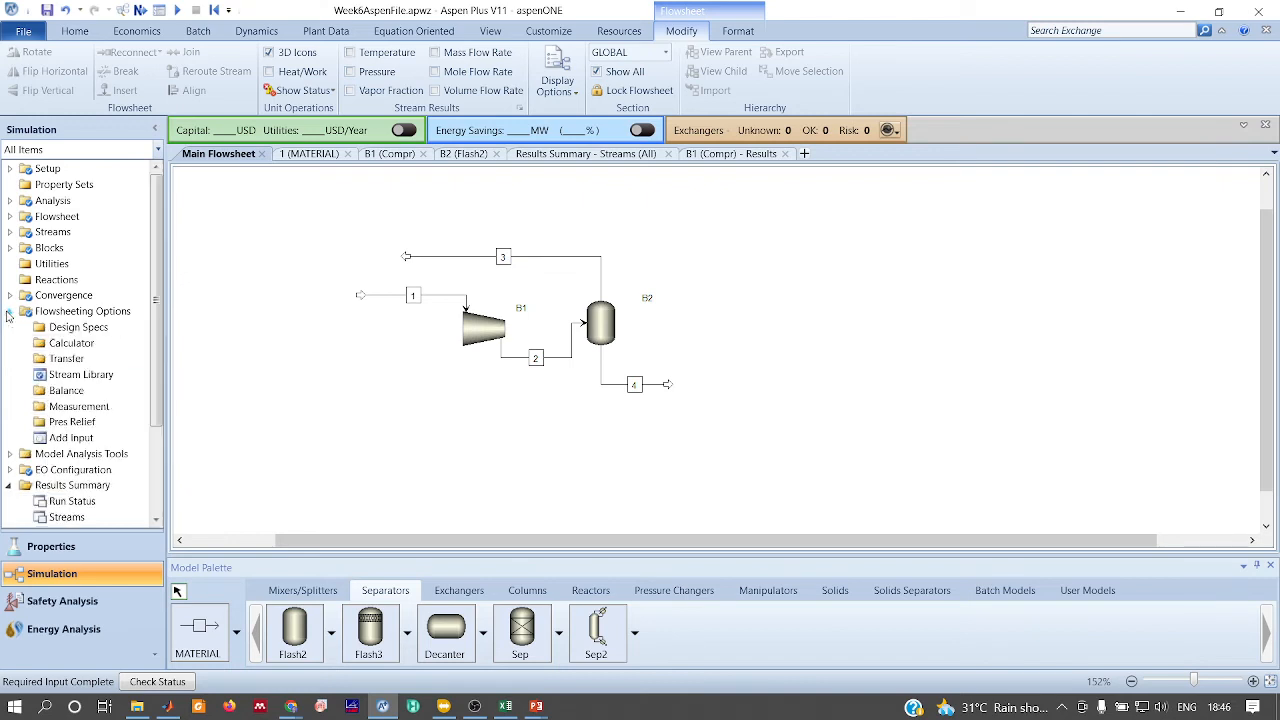
left_click(85, 333)
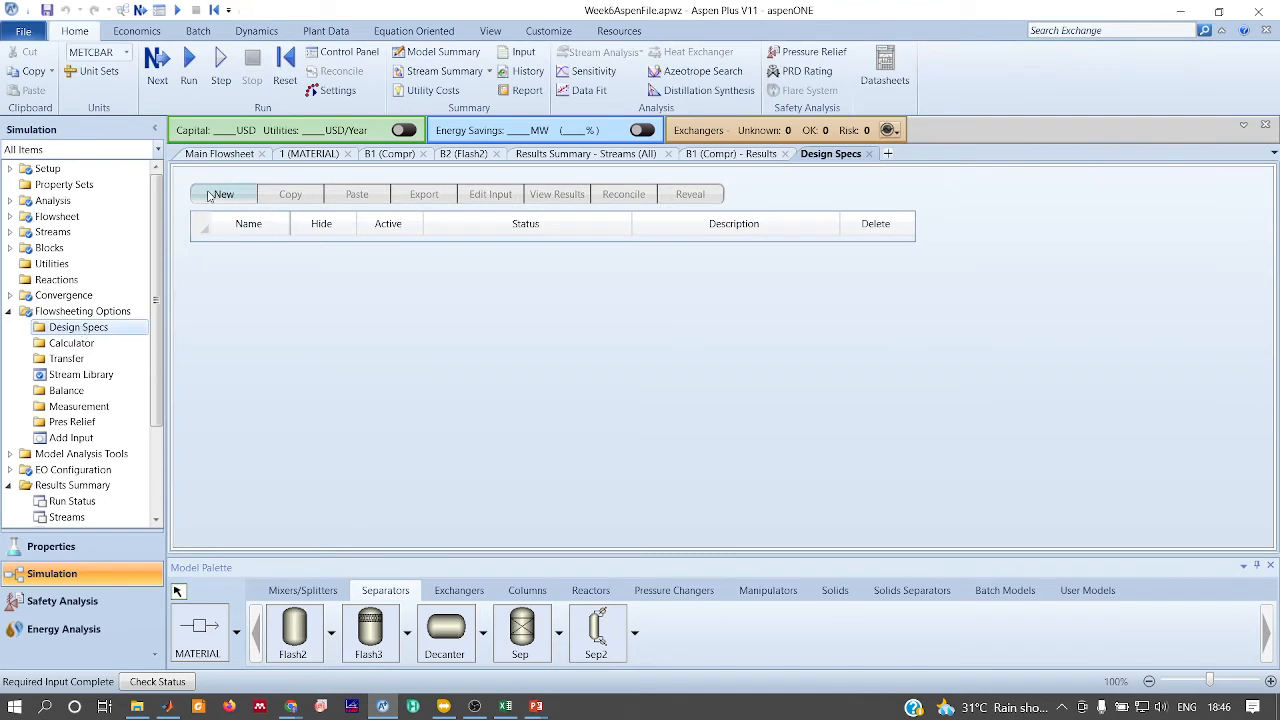
left_click(220, 194)
left_click(628, 381)
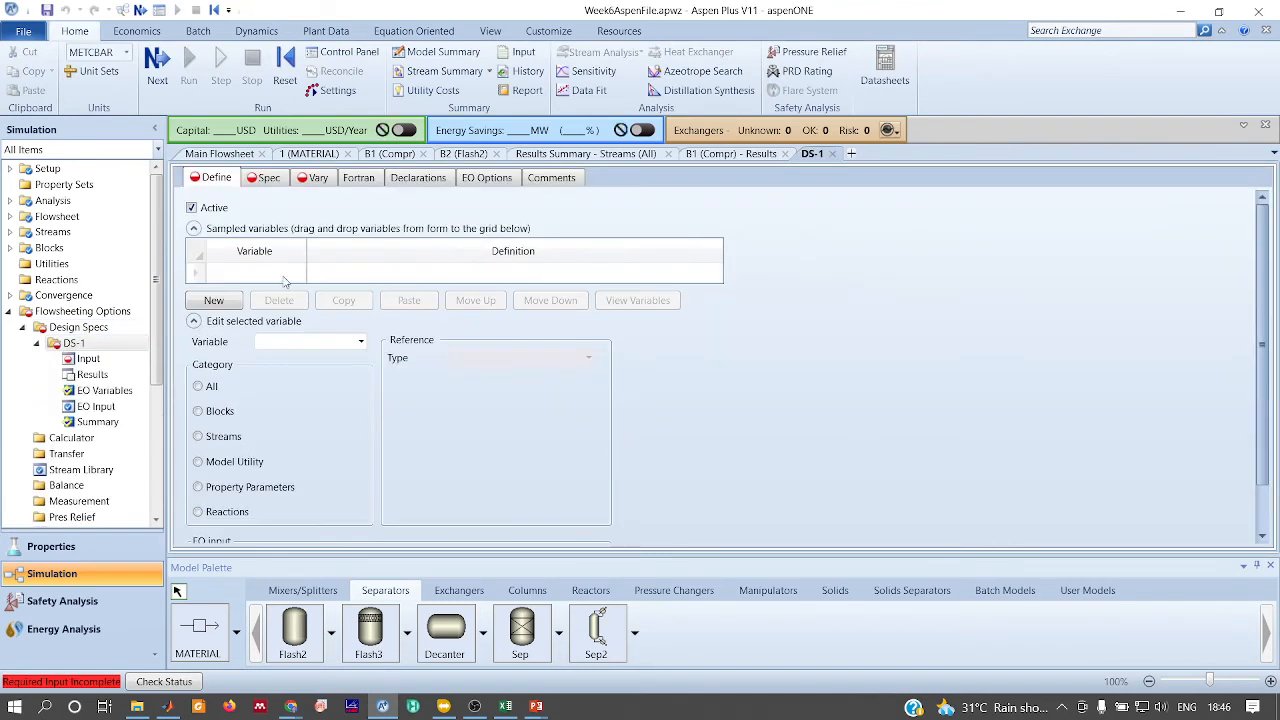
Add a sampled variable named N4 to design spec DS-1
left_click(256, 274)
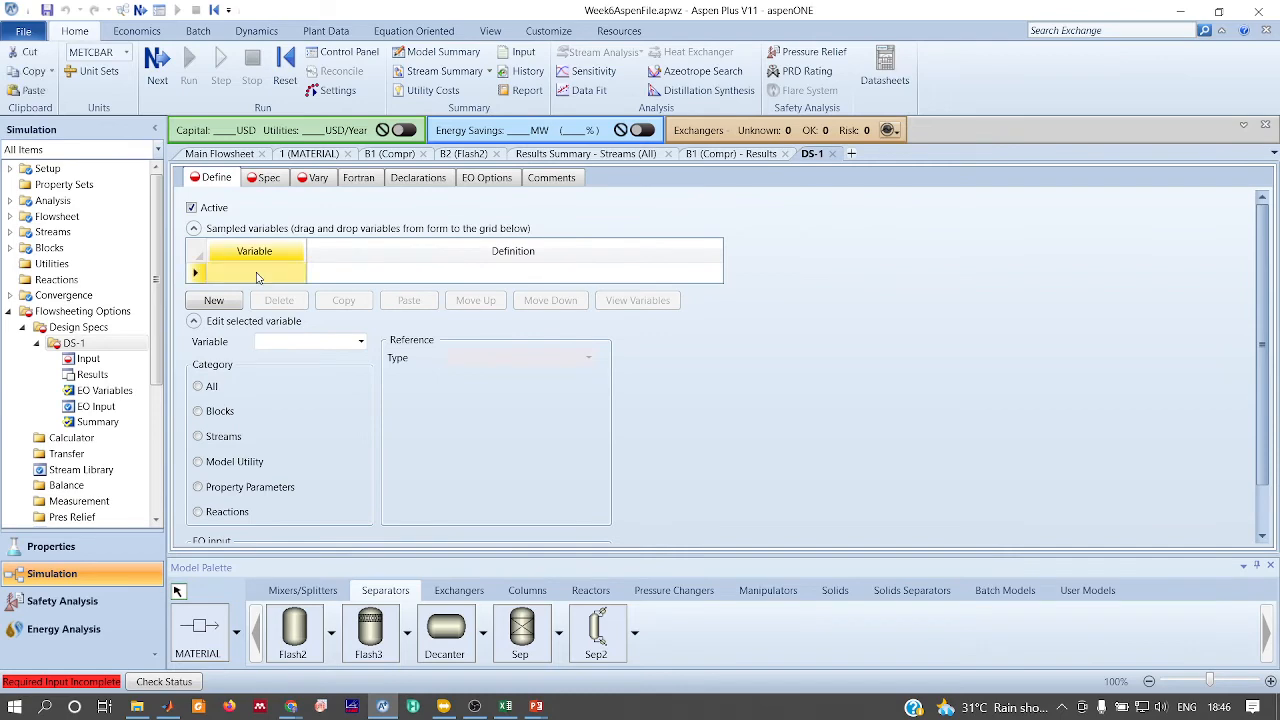
left_click(229, 154)
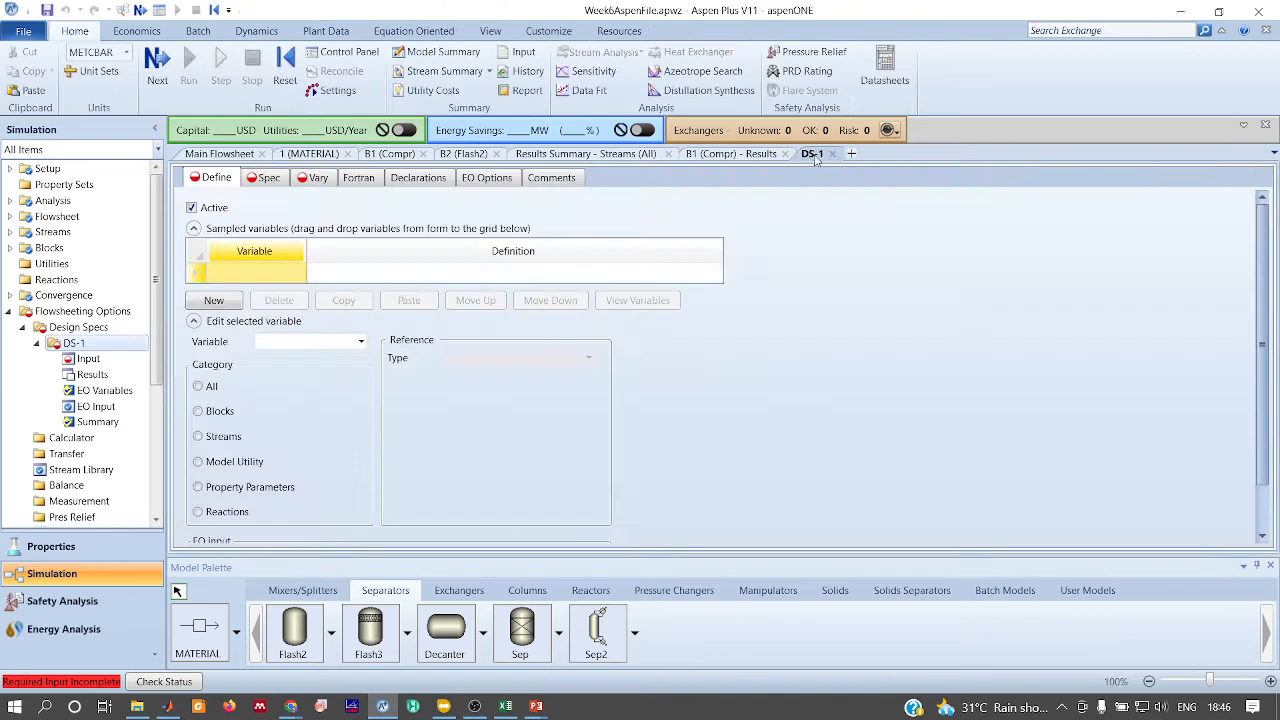
left_click(813, 155)
left_click(261, 274)
type("N4")
key("Return")
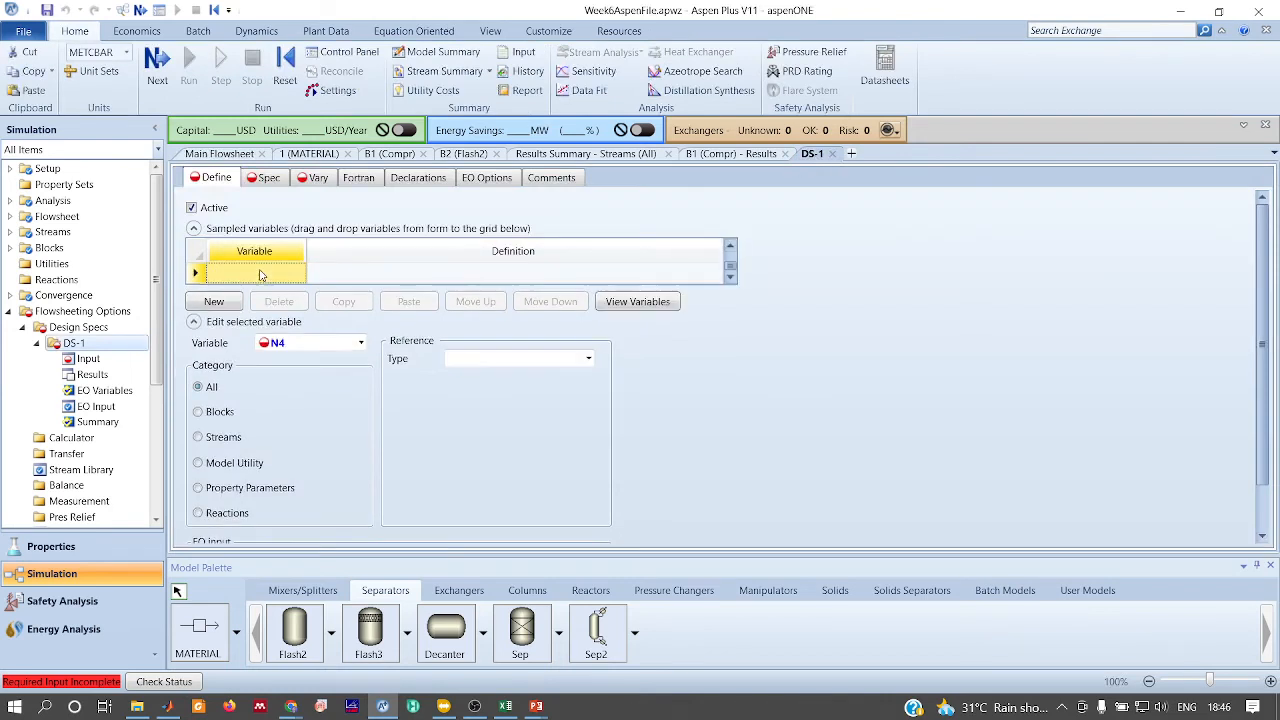
Define variable N4 in the Streams category as a Stream-Var reference to the MOLE-FLOW of stream 4
left_click(222, 437)
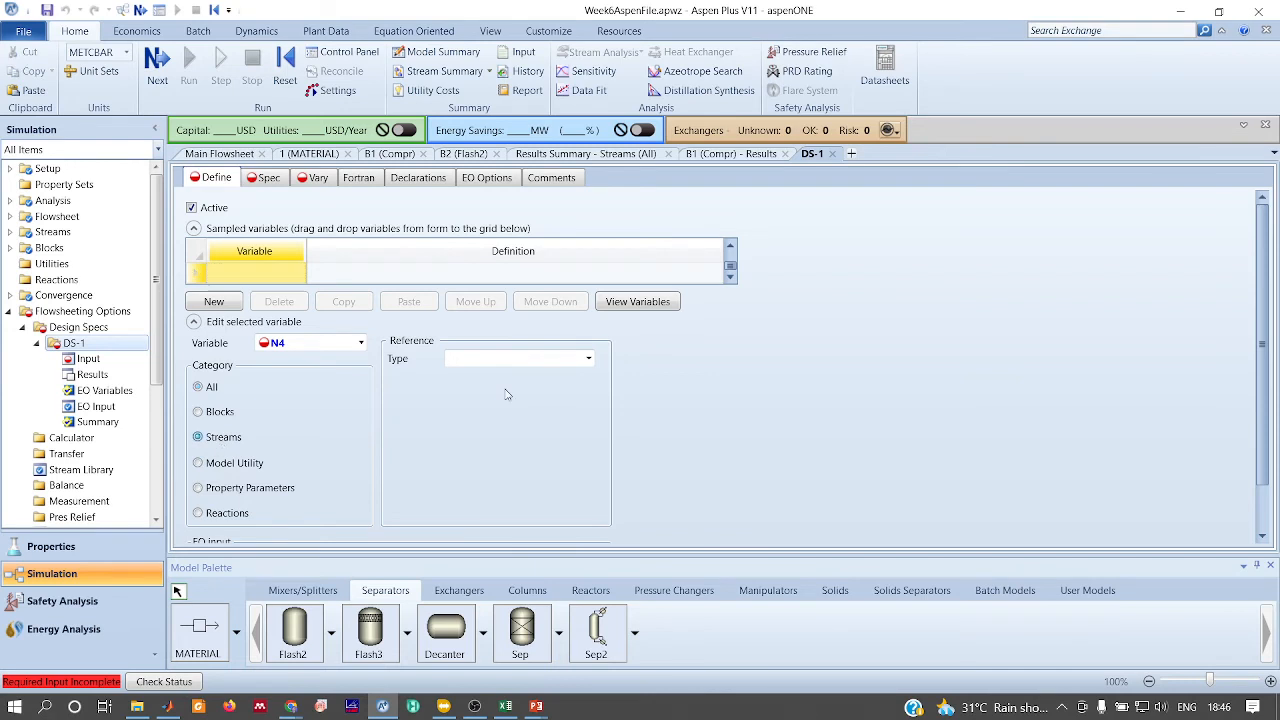
left_click(578, 357)
scroll(590, 494, "down", 2)
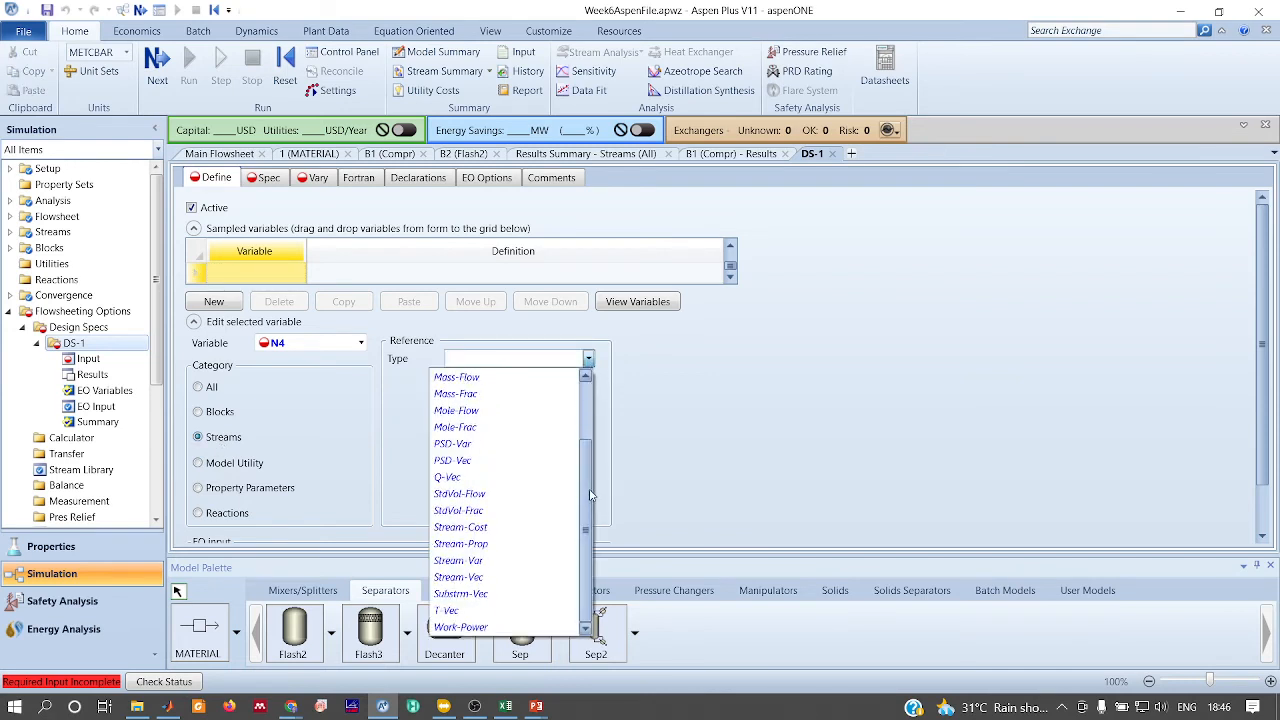
left_click(520, 560)
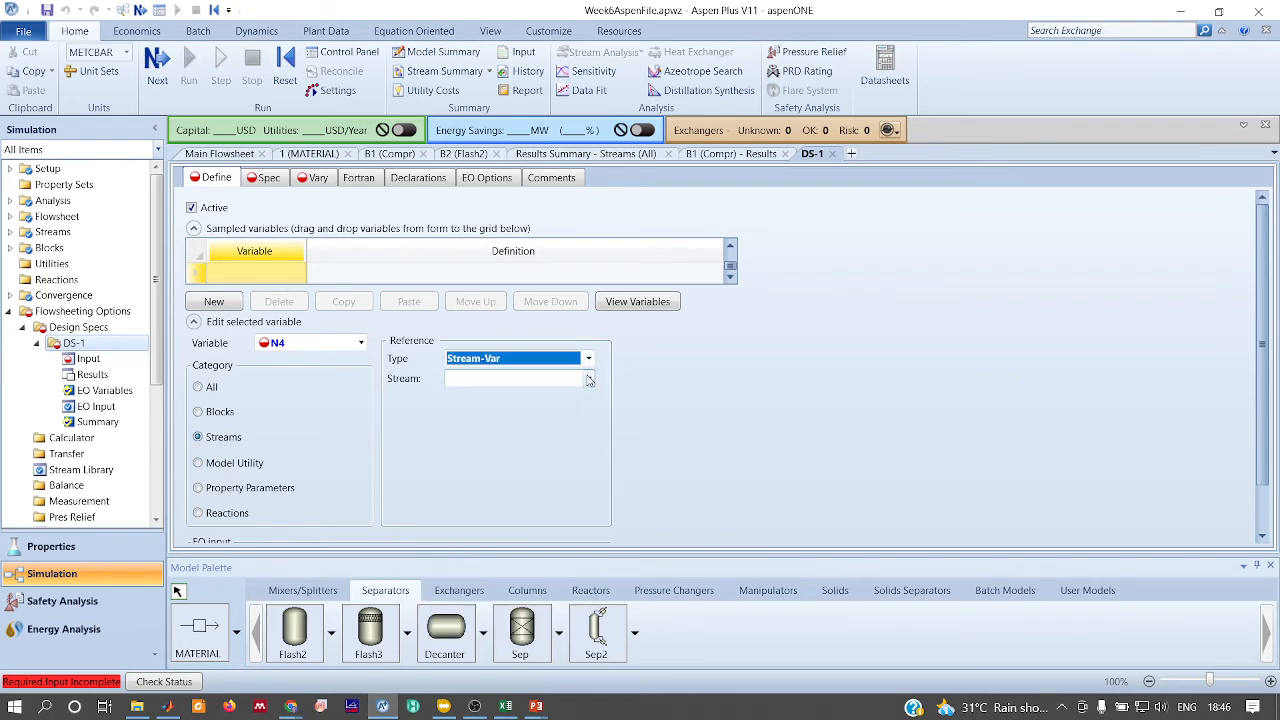
left_click(589, 379)
left_click(530, 441)
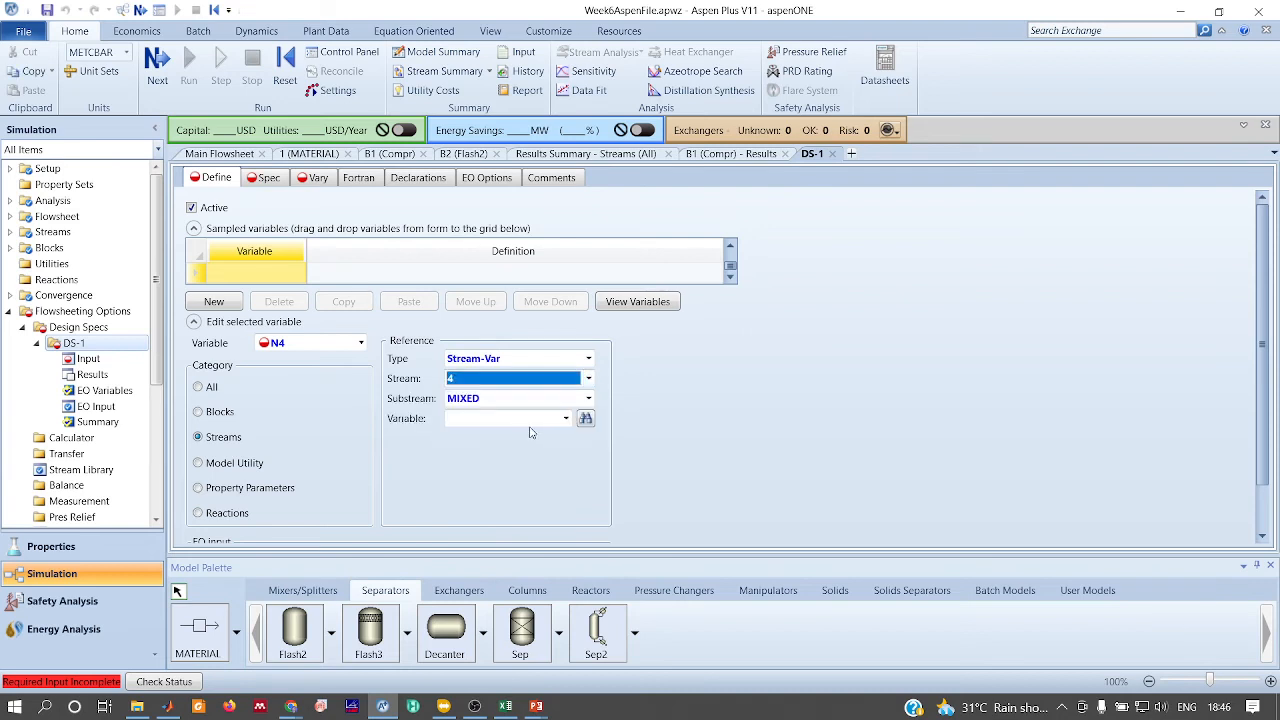
left_click(565, 419)
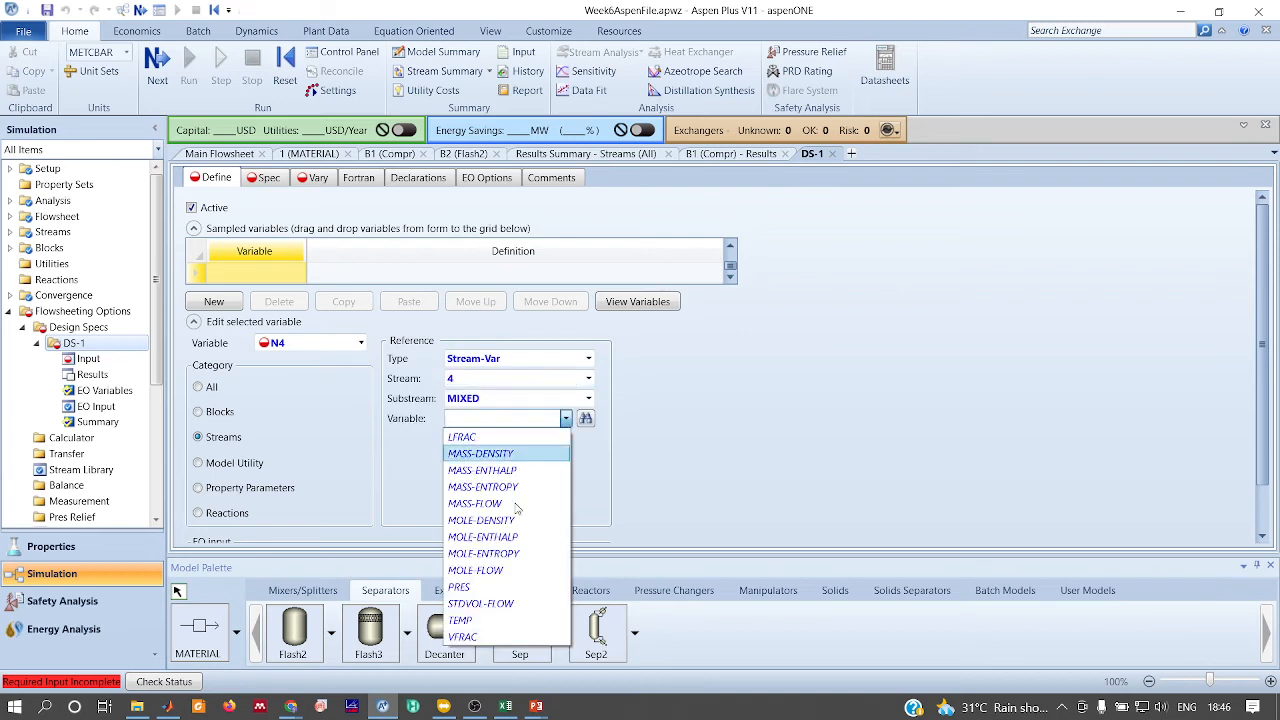
left_click(481, 571)
left_click(640, 462)
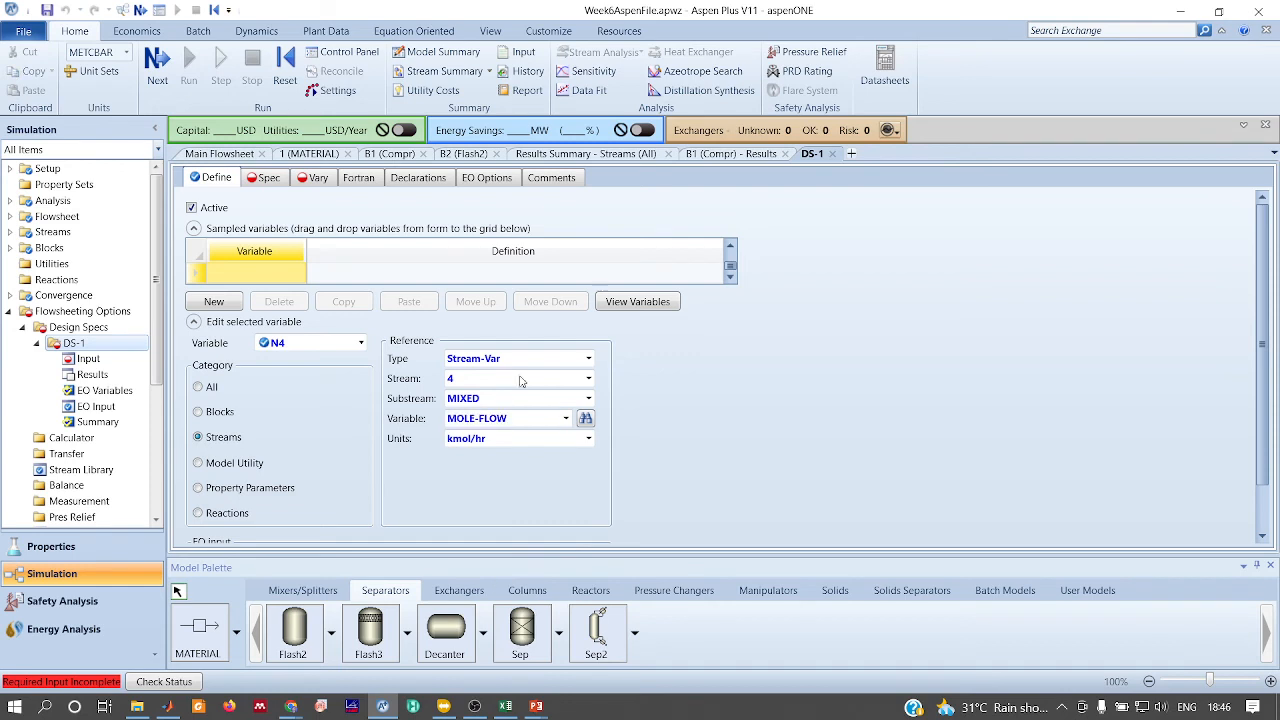
Set the design specification expression to n4 with a target of 0.6 and a tolerance of 0.001
left_click(253, 179)
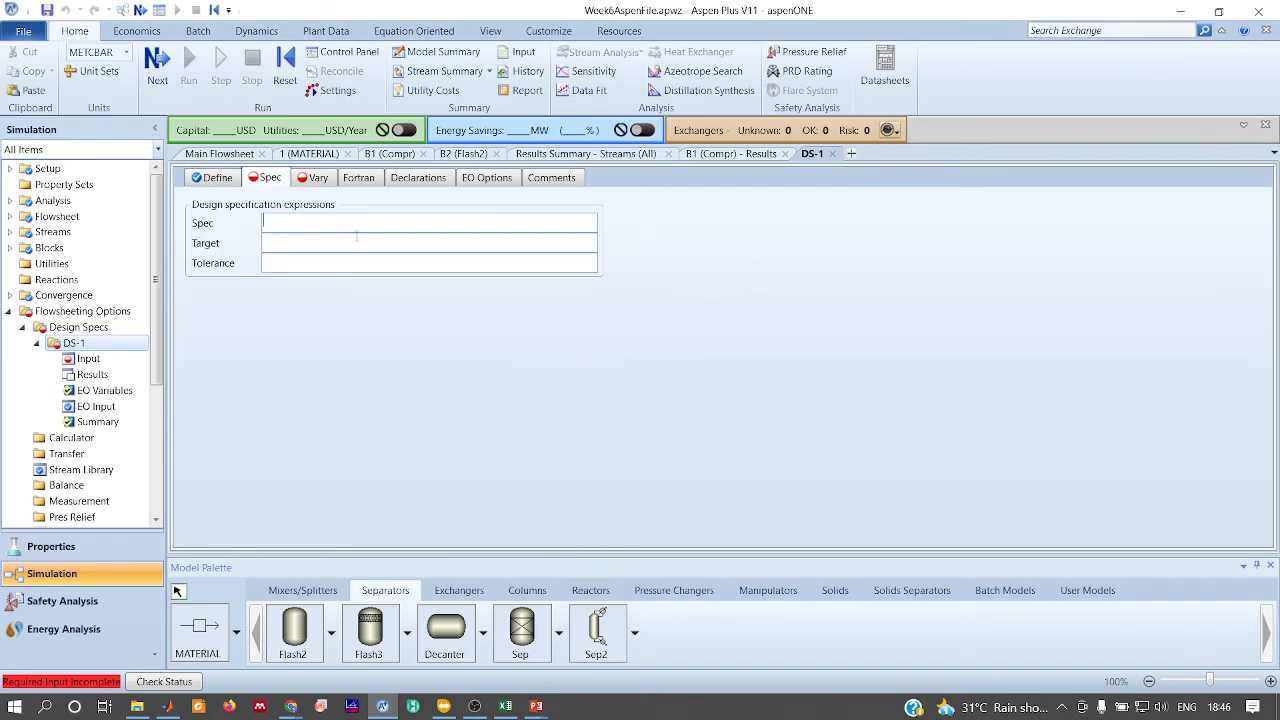
type("n4")
left_click(356, 241)
type("0.6")
left_click(346, 263)
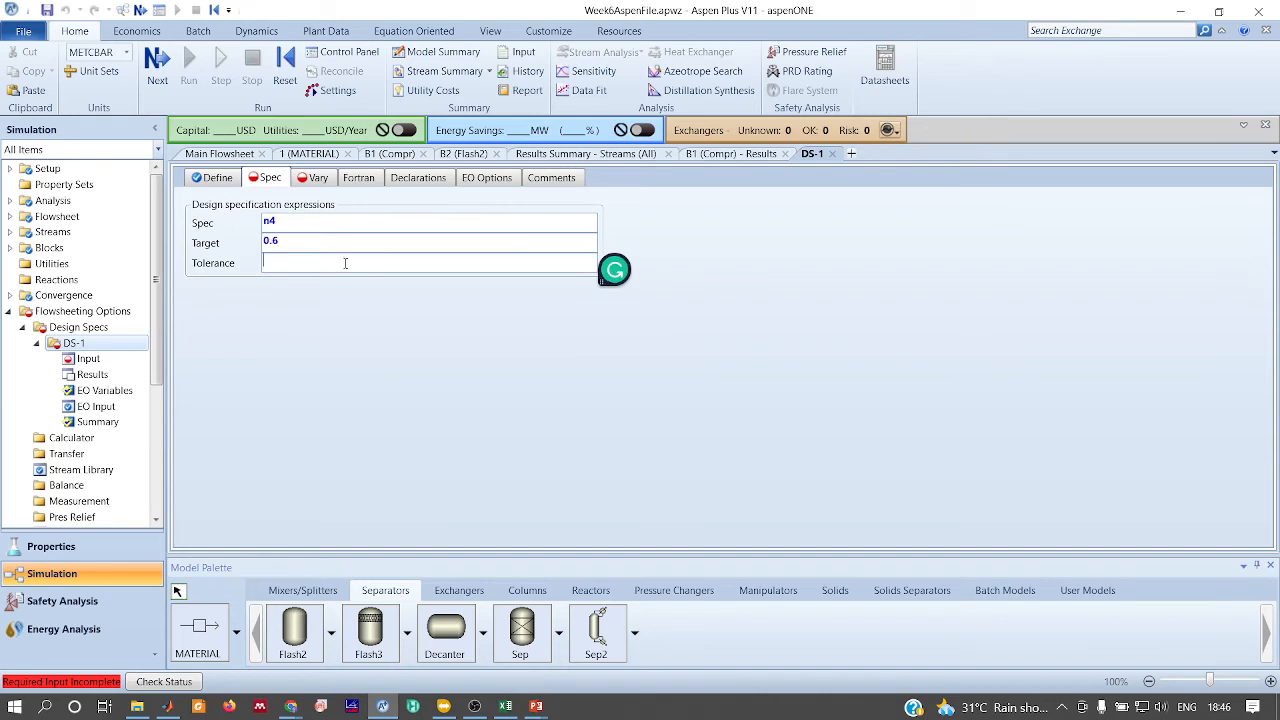
type("0.001")
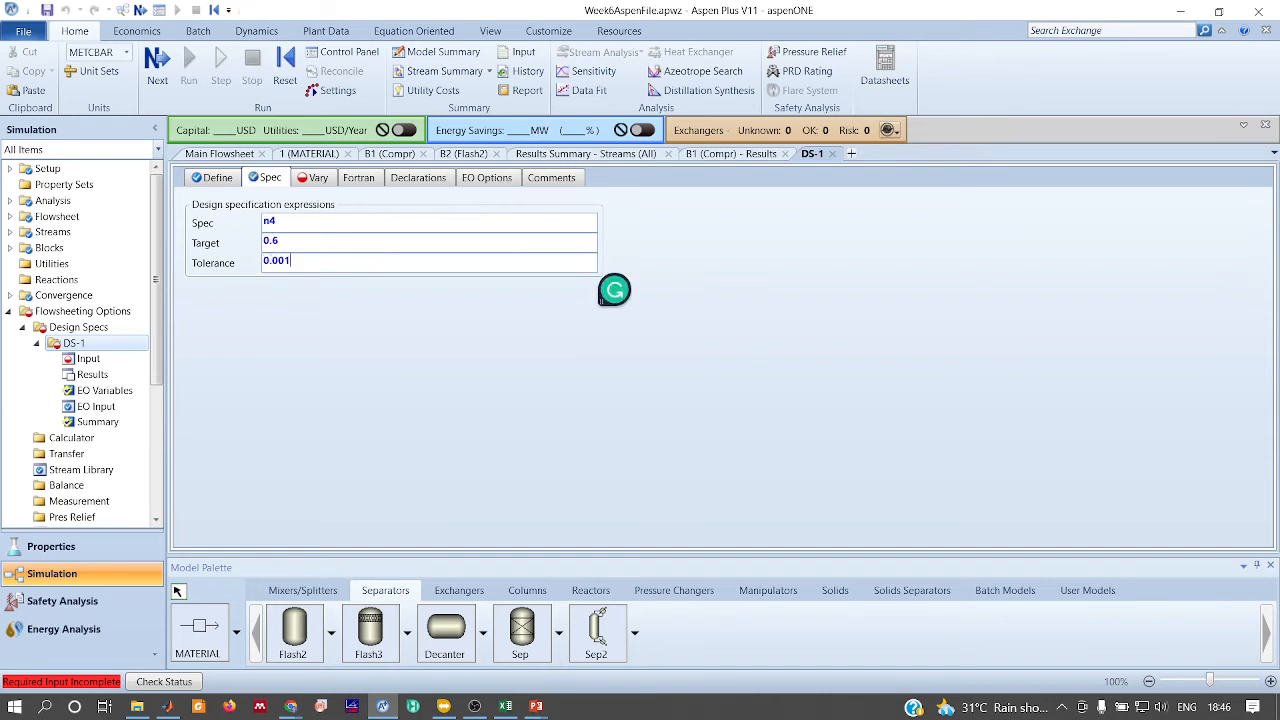
Define the manipulated variable of design spec DS-1 as the Stream-Var TEMP of stream 1, substream MIXED, in K
left_click(316, 178)
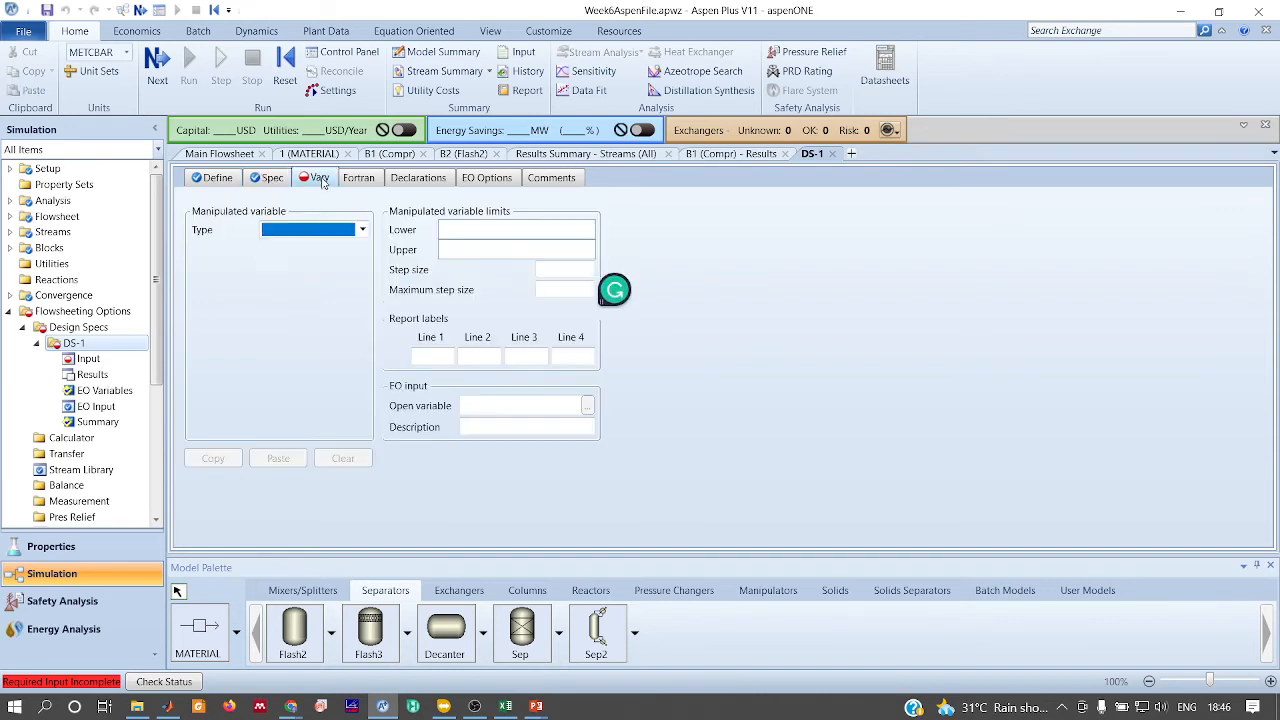
left_click(362, 230)
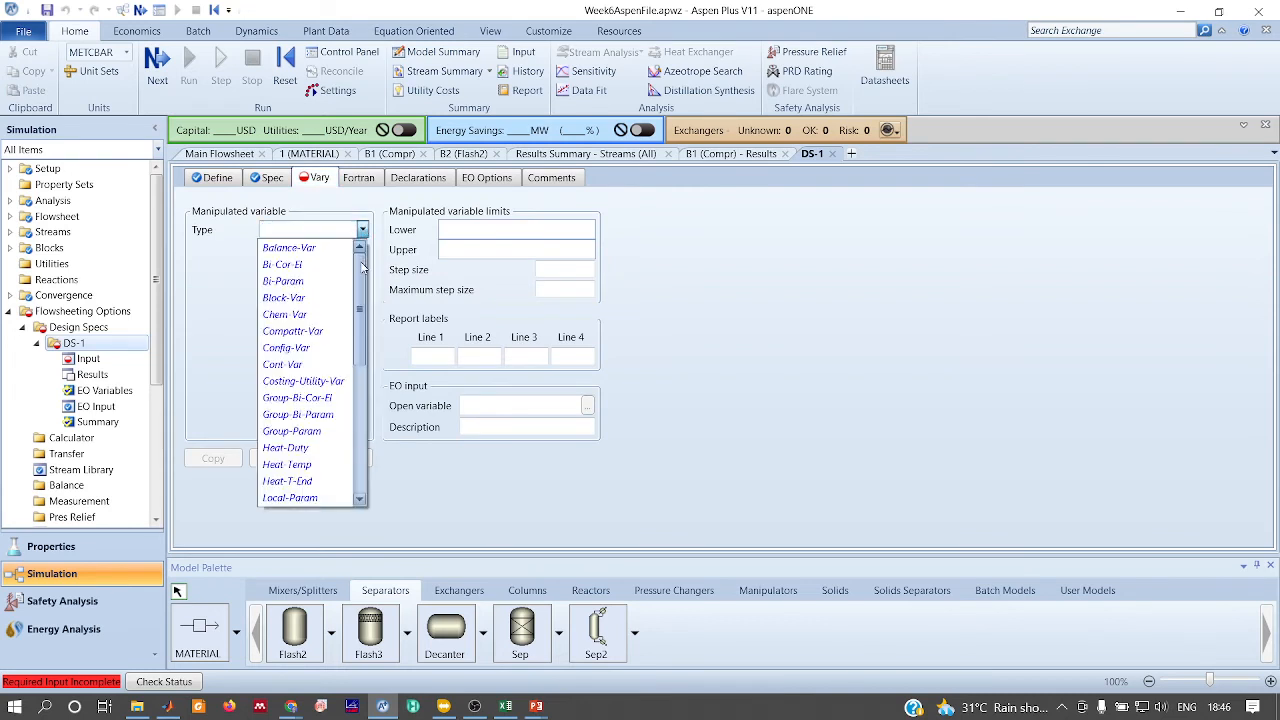
left_click_drag(364, 268, 372, 415)
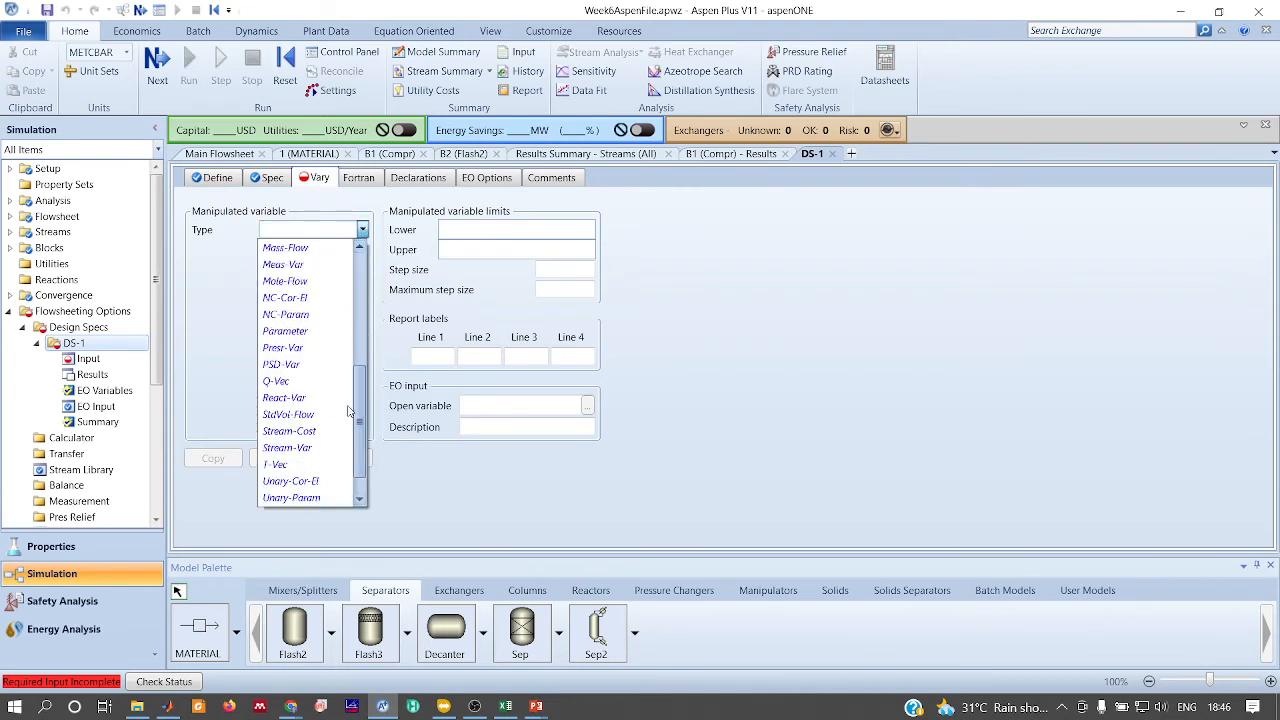
left_click(307, 456)
left_click(362, 249)
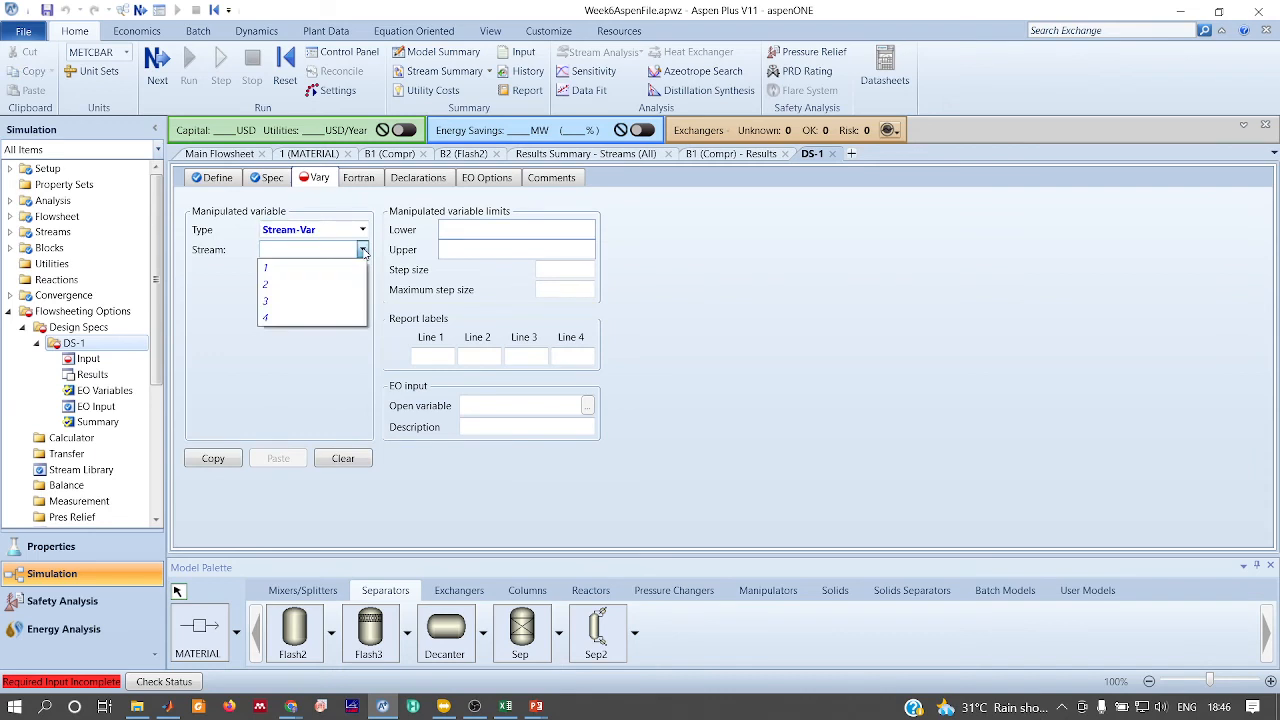
left_click(339, 267)
left_click(342, 289)
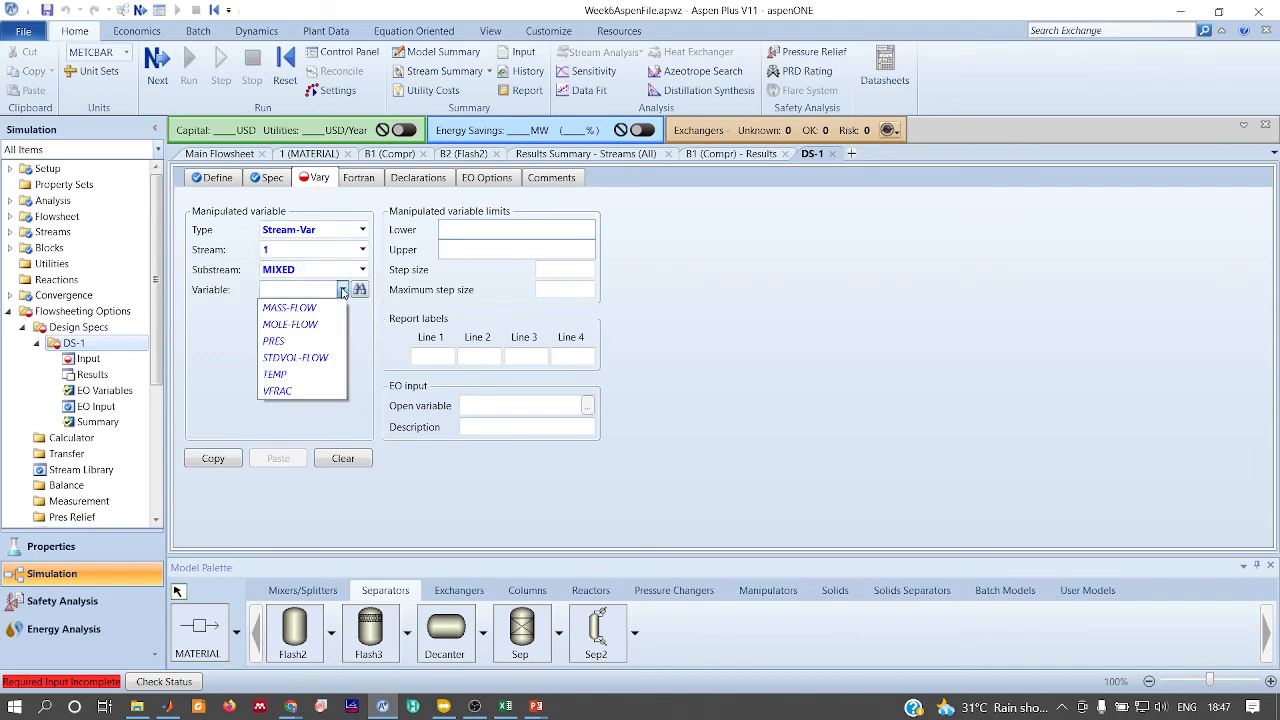
left_click(288, 375)
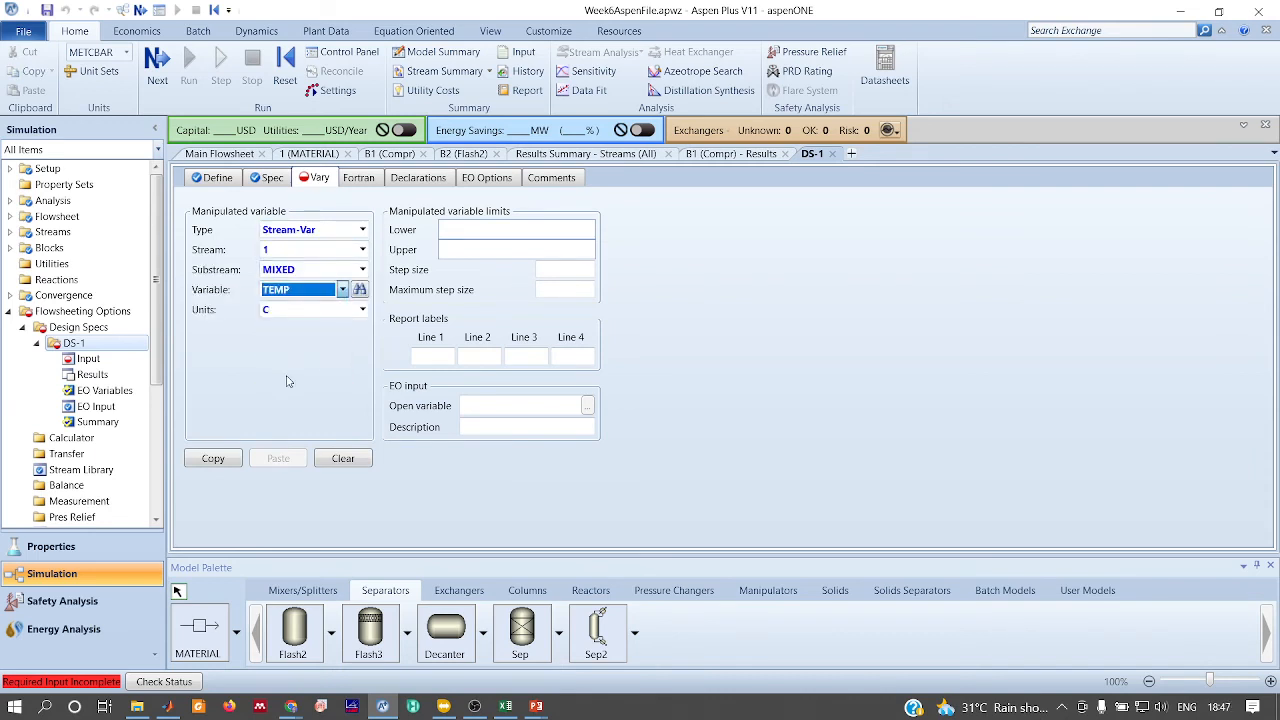
left_click(362, 310)
left_click(266, 361)
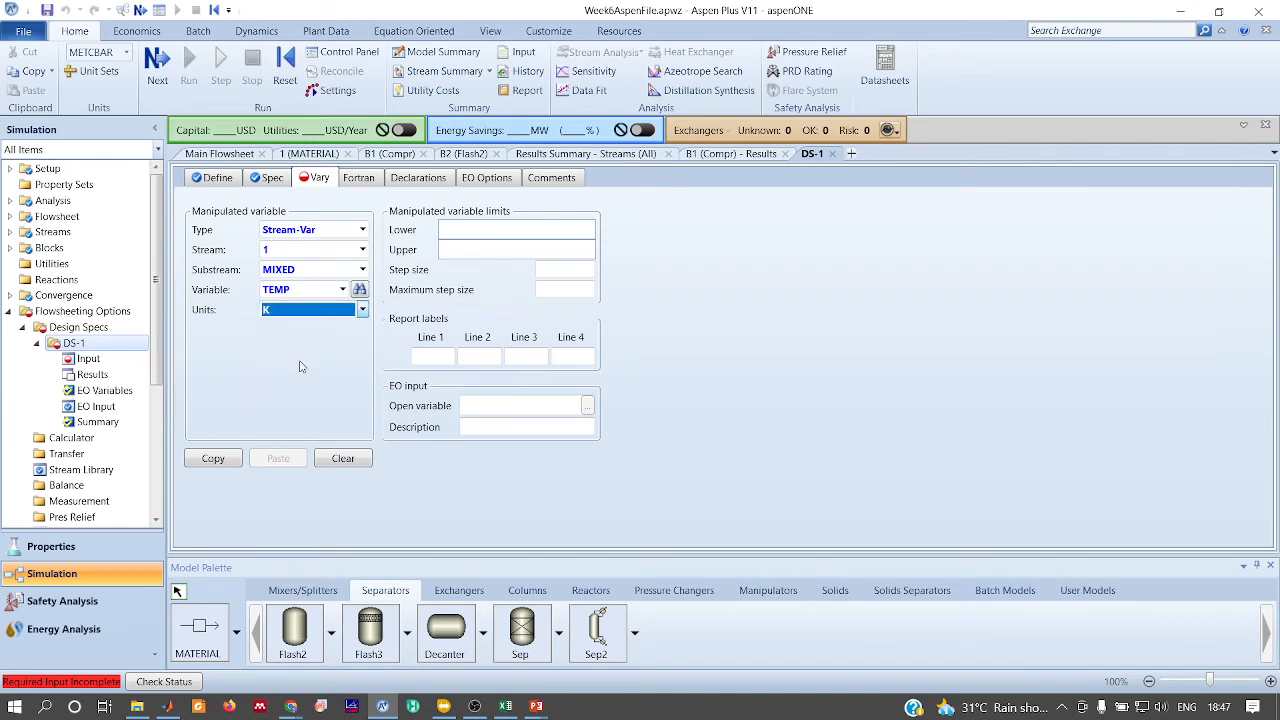
Set the manipulated variable limits to a lower bound of 80 and an upper bound of 120
left_click(522, 228)
type("80")
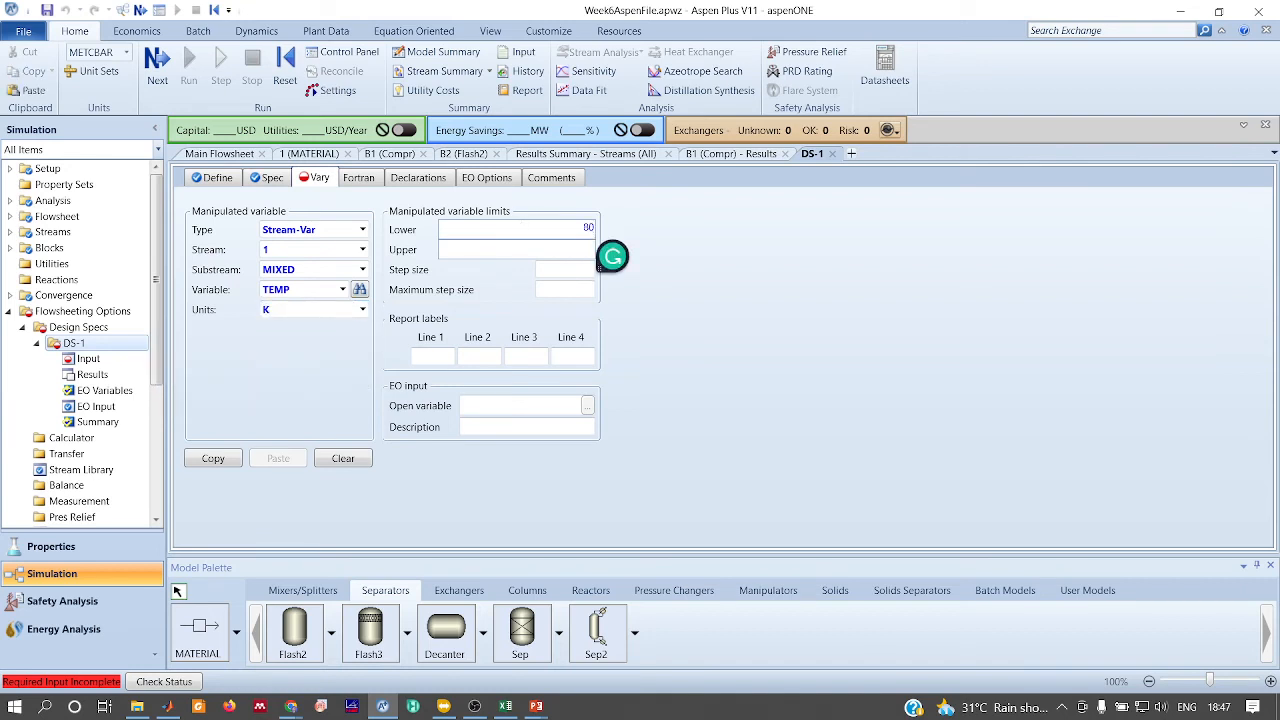
left_click(524, 250)
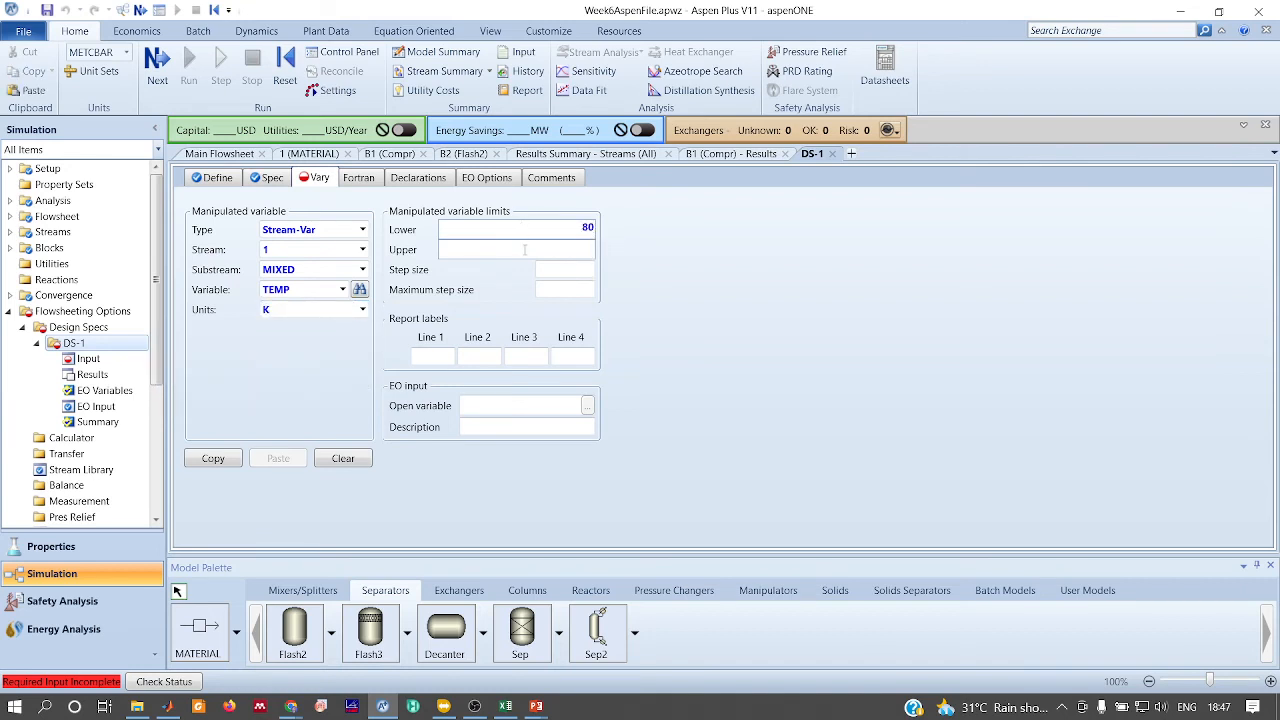
type("120")
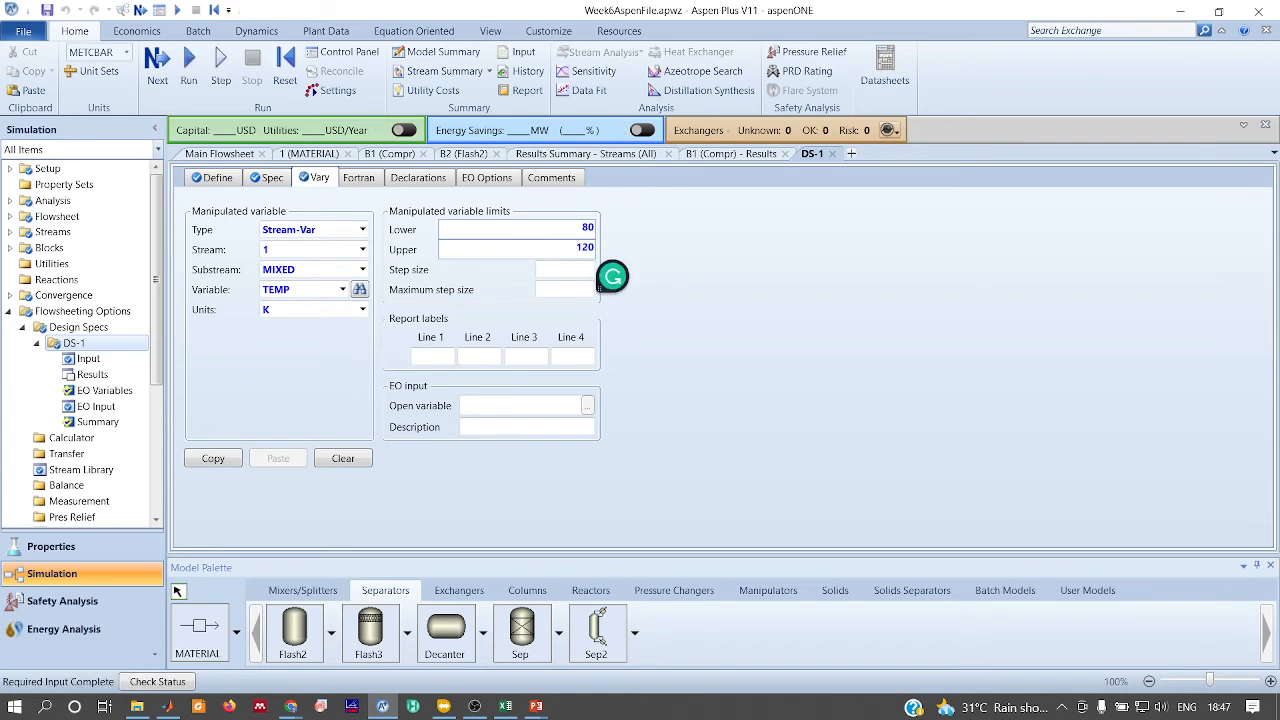
left_click(843, 254)
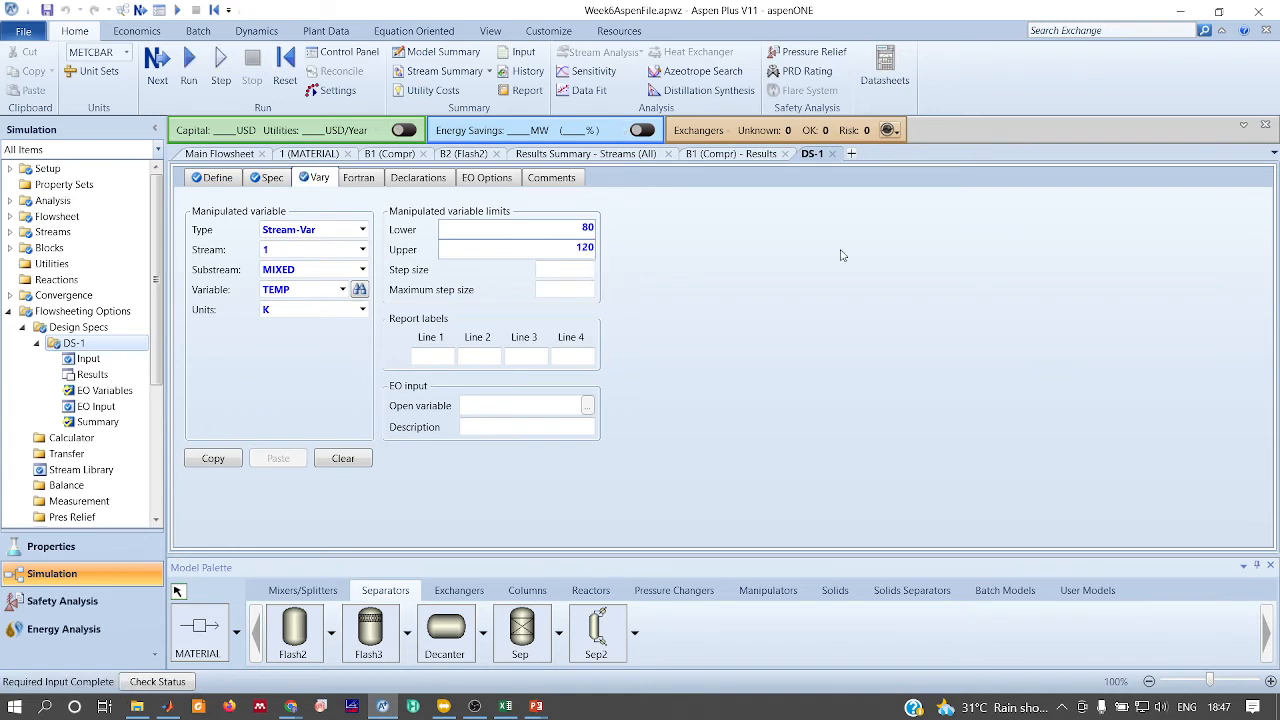
Run the simulation, dismiss the completion dialog and view the results of design spec DS-1
left_click(228, 68)
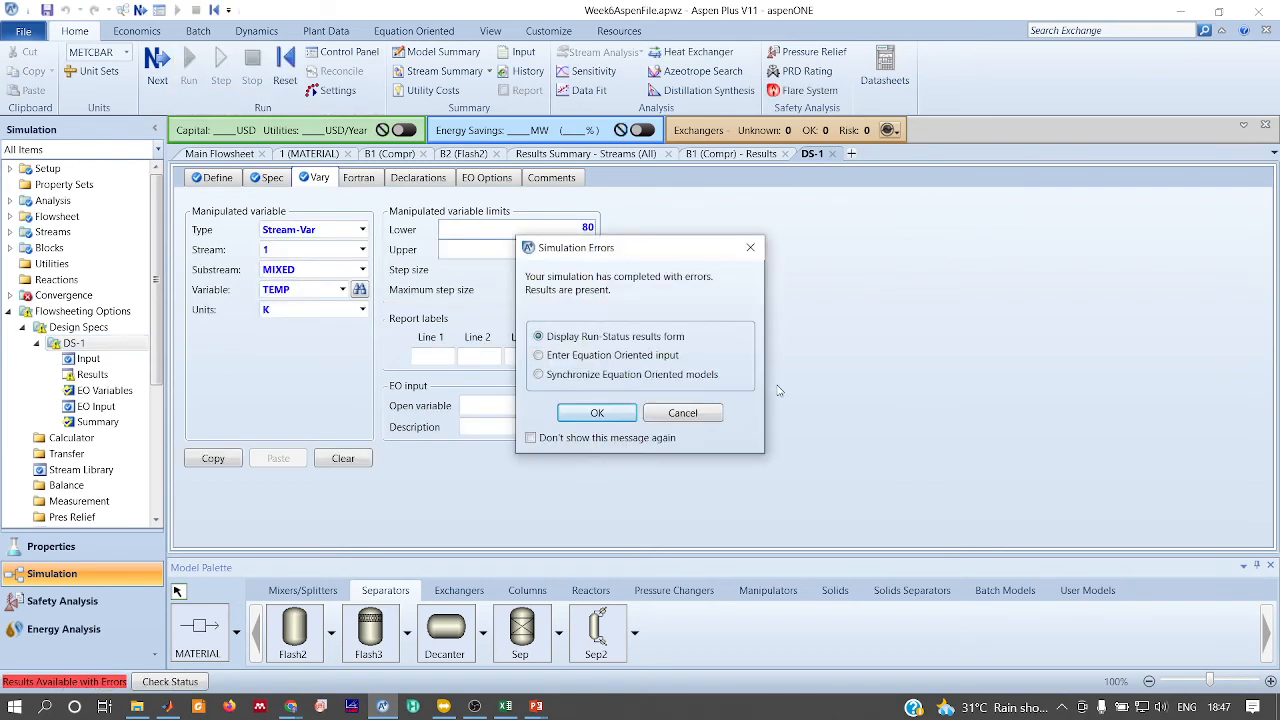
left_click(749, 247)
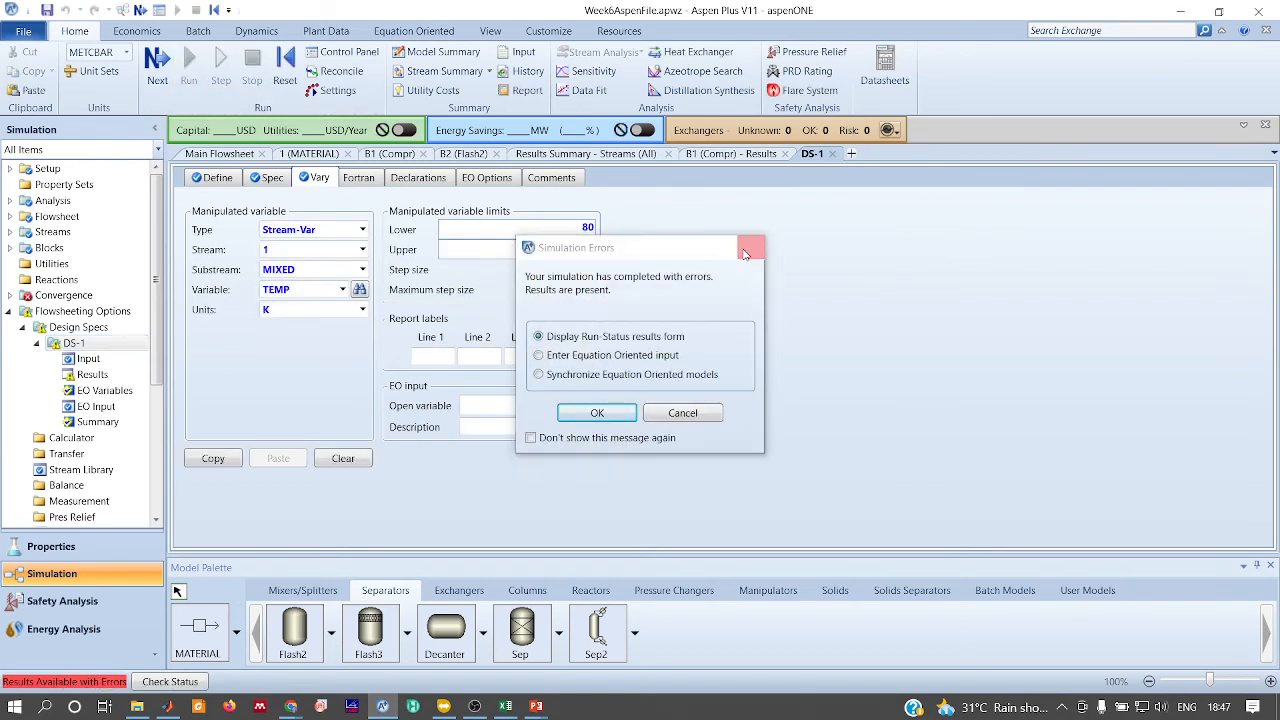
left_click(96, 376)
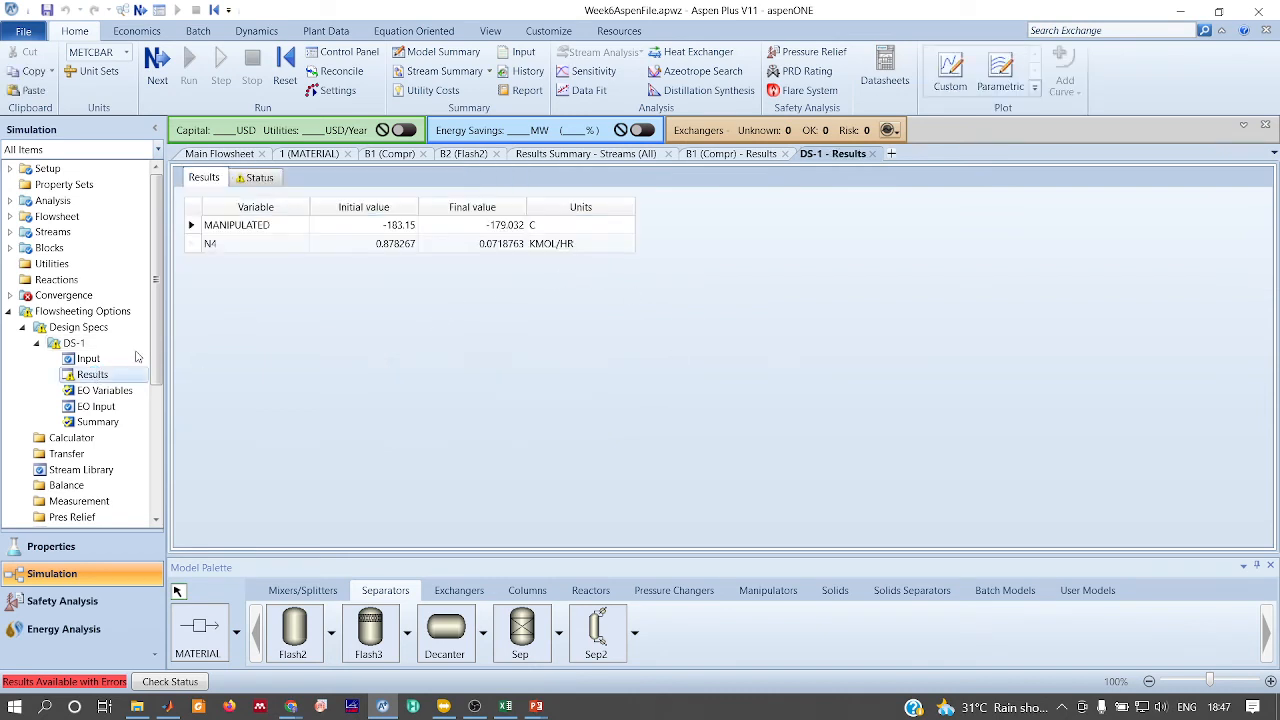
Examine the results summary of convergence block $OLVER01, widening the Status column to read it in full
left_click(8, 296)
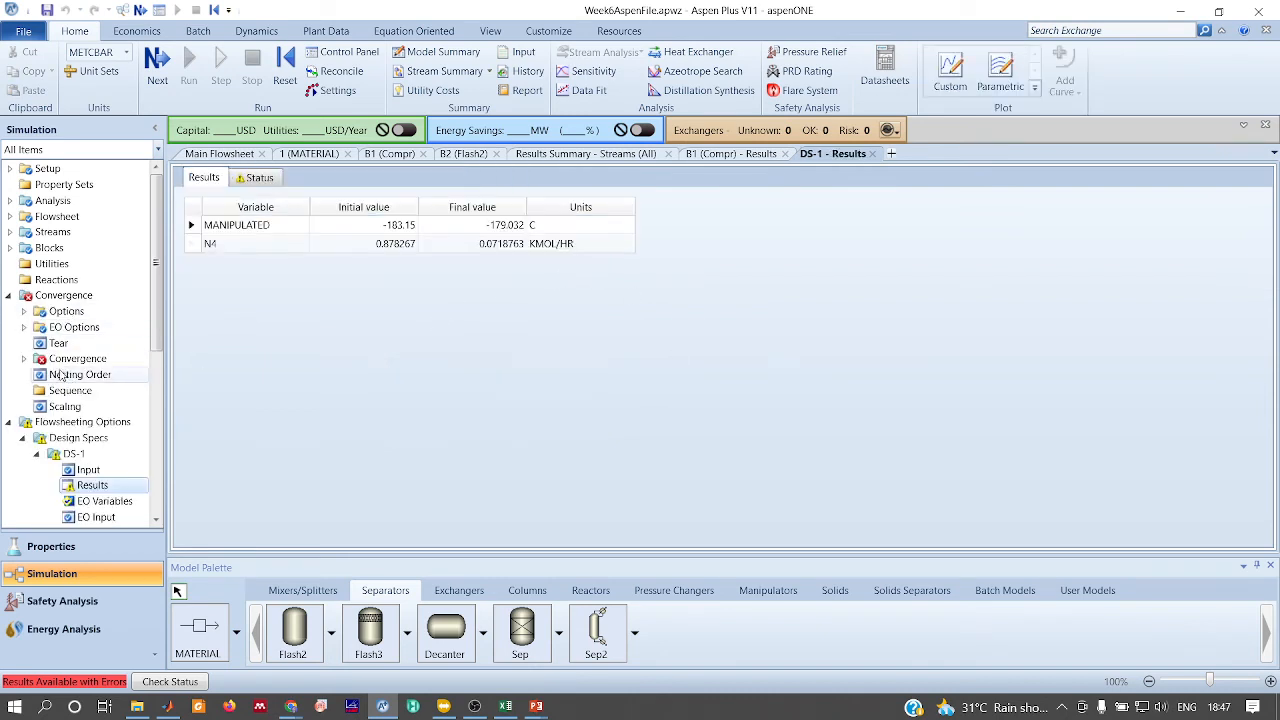
left_click(24, 359)
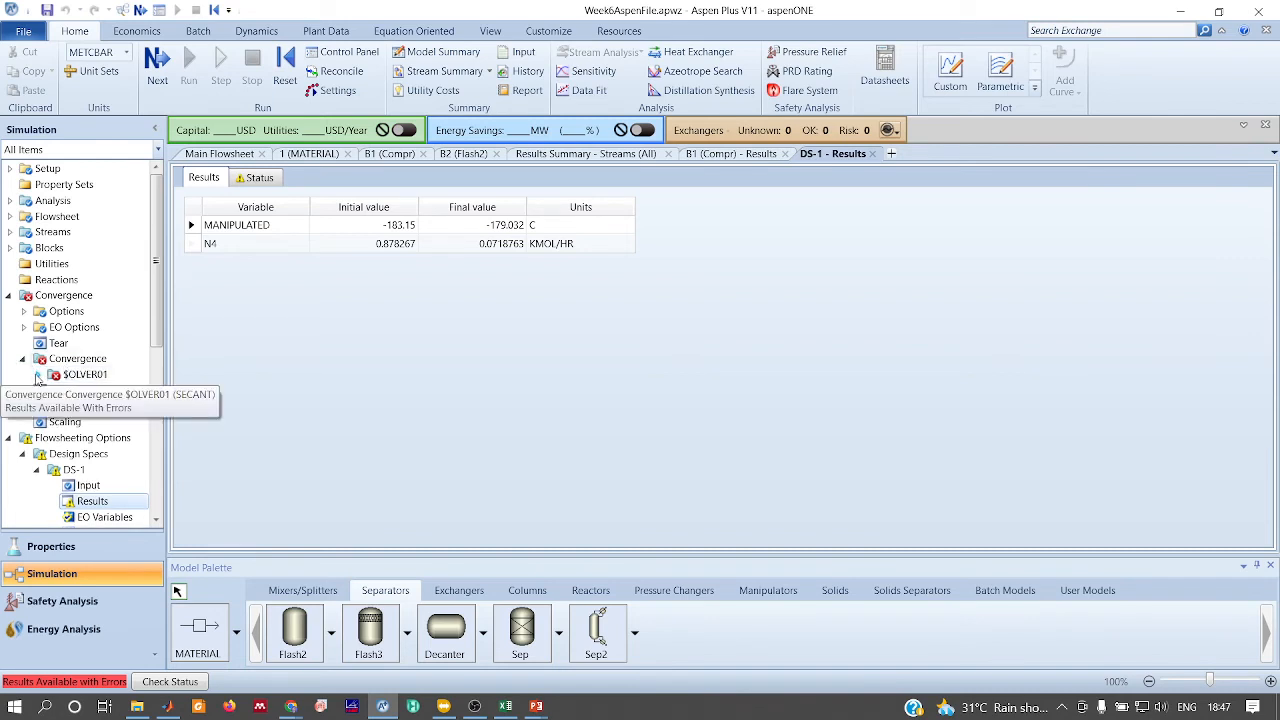
left_click(37, 376)
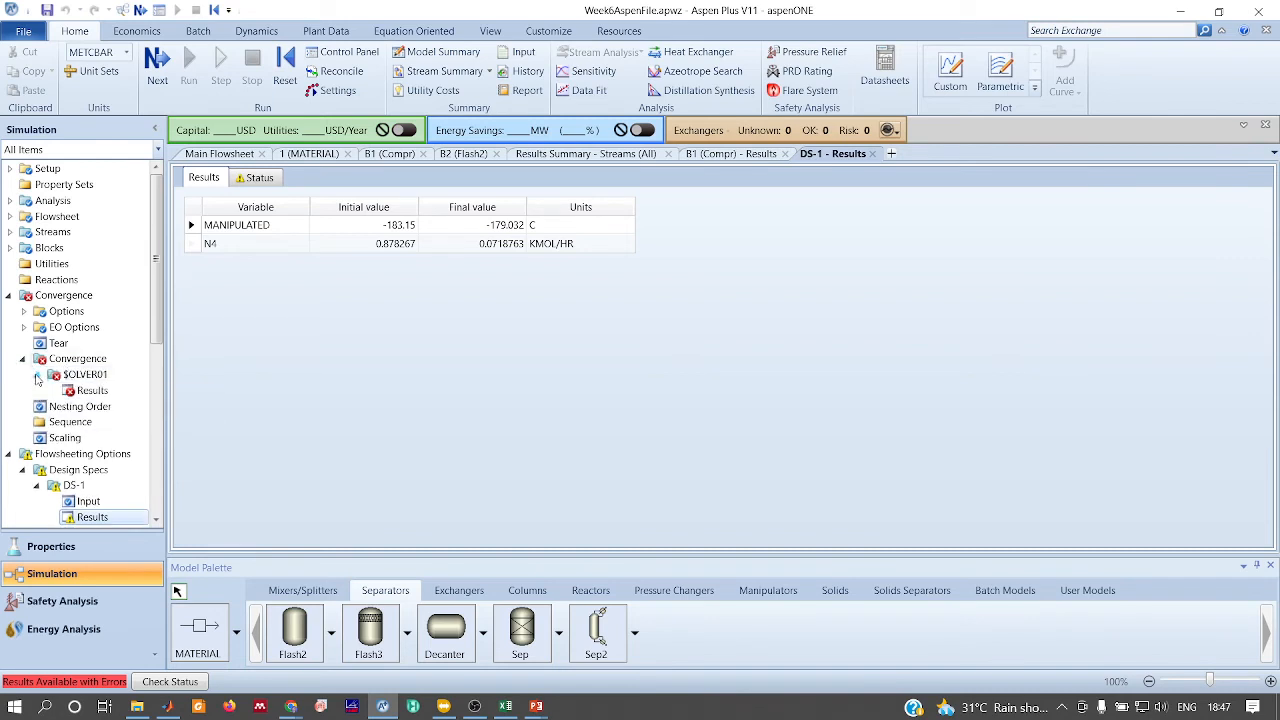
left_click(91, 391)
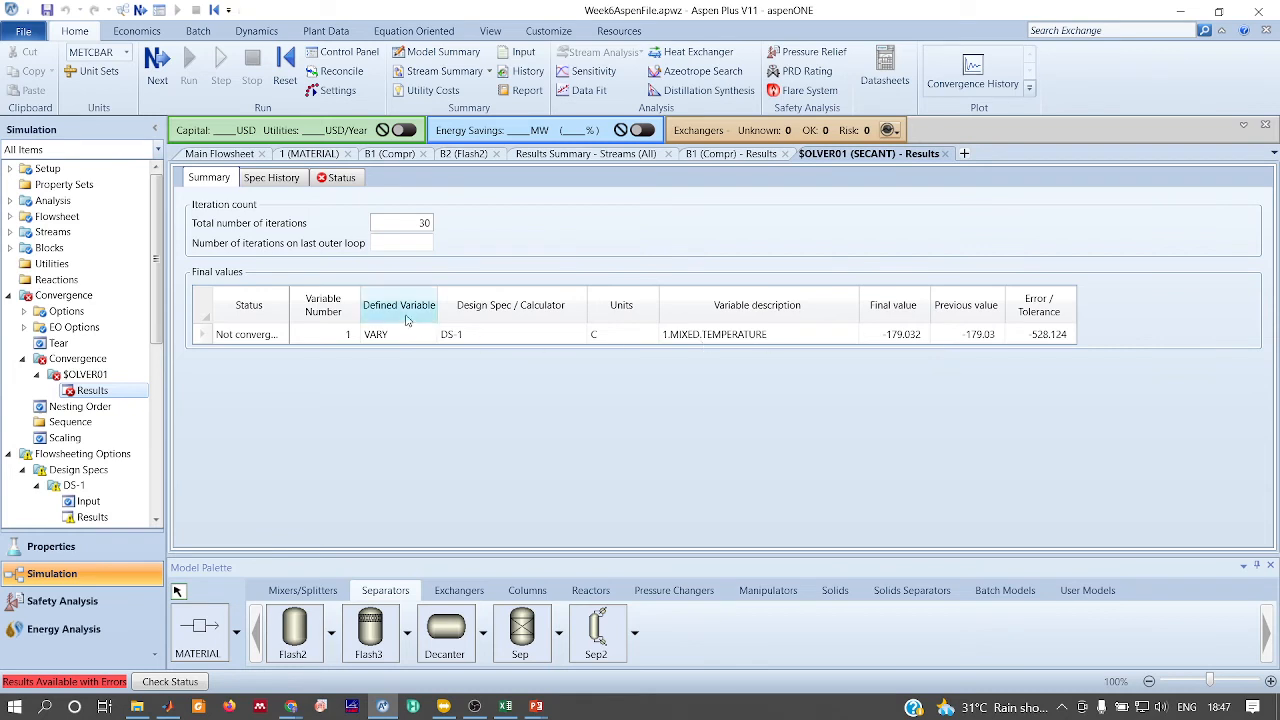
left_click_drag(288, 298, 370, 299)
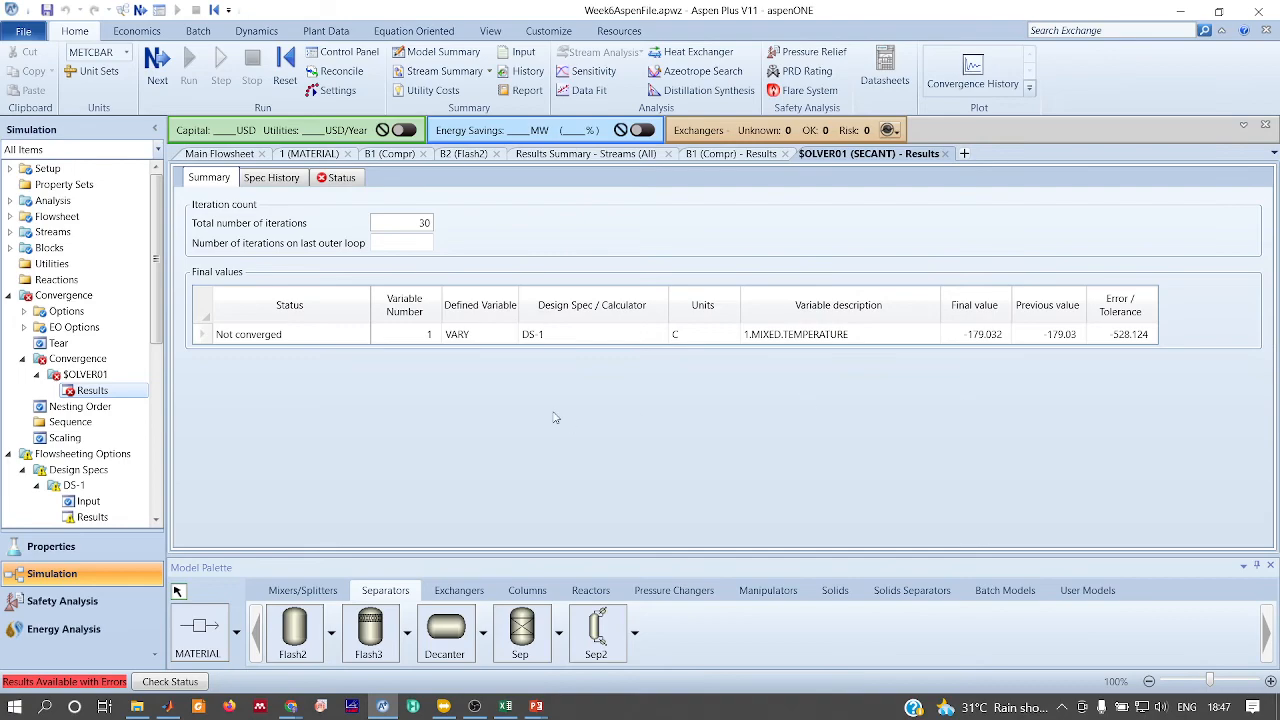
key("alt+Tab")
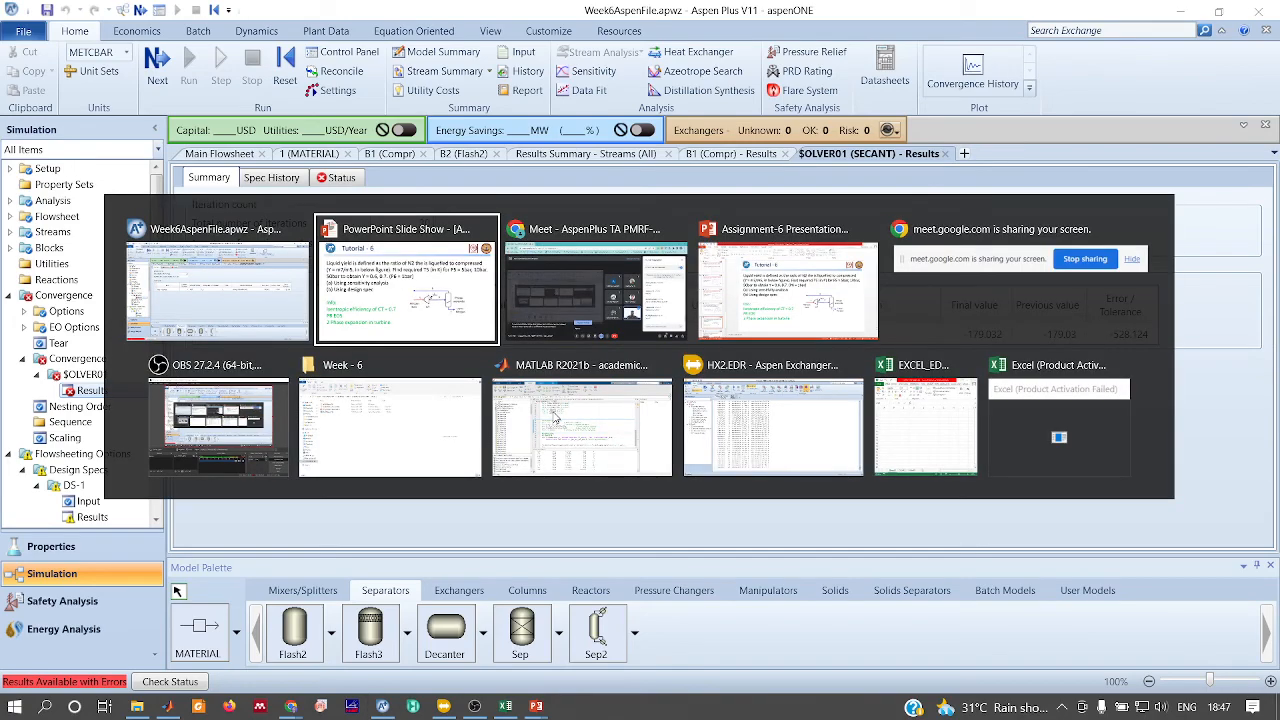
key("alt+Tab")
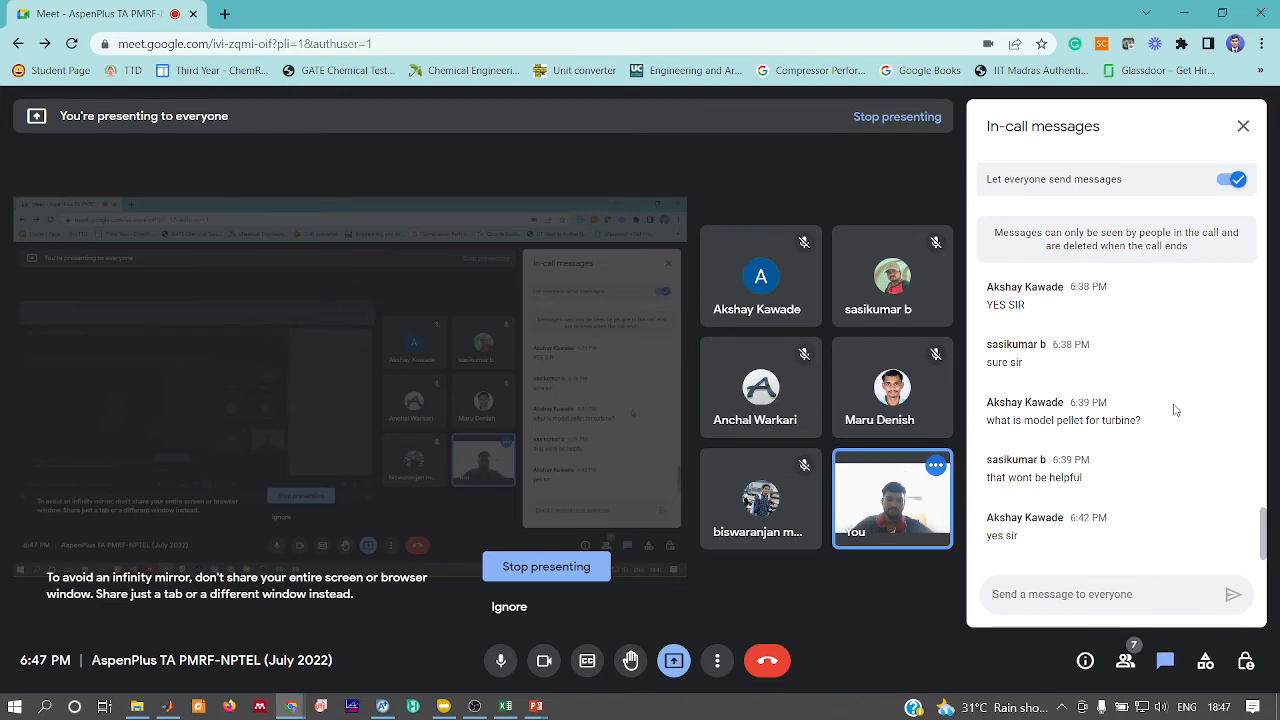
key("alt+Tab")
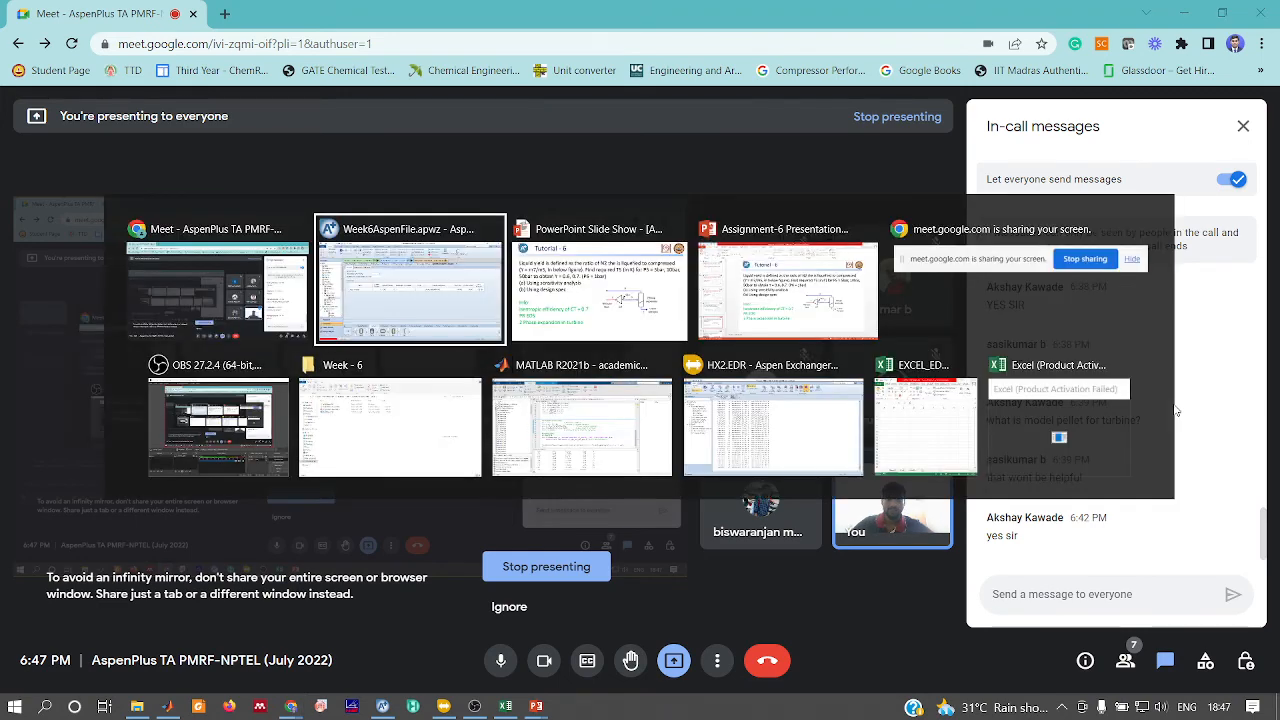
Read the convergence status and Aspen Plus messages of convergence block $OLVER01
left_click(335, 178)
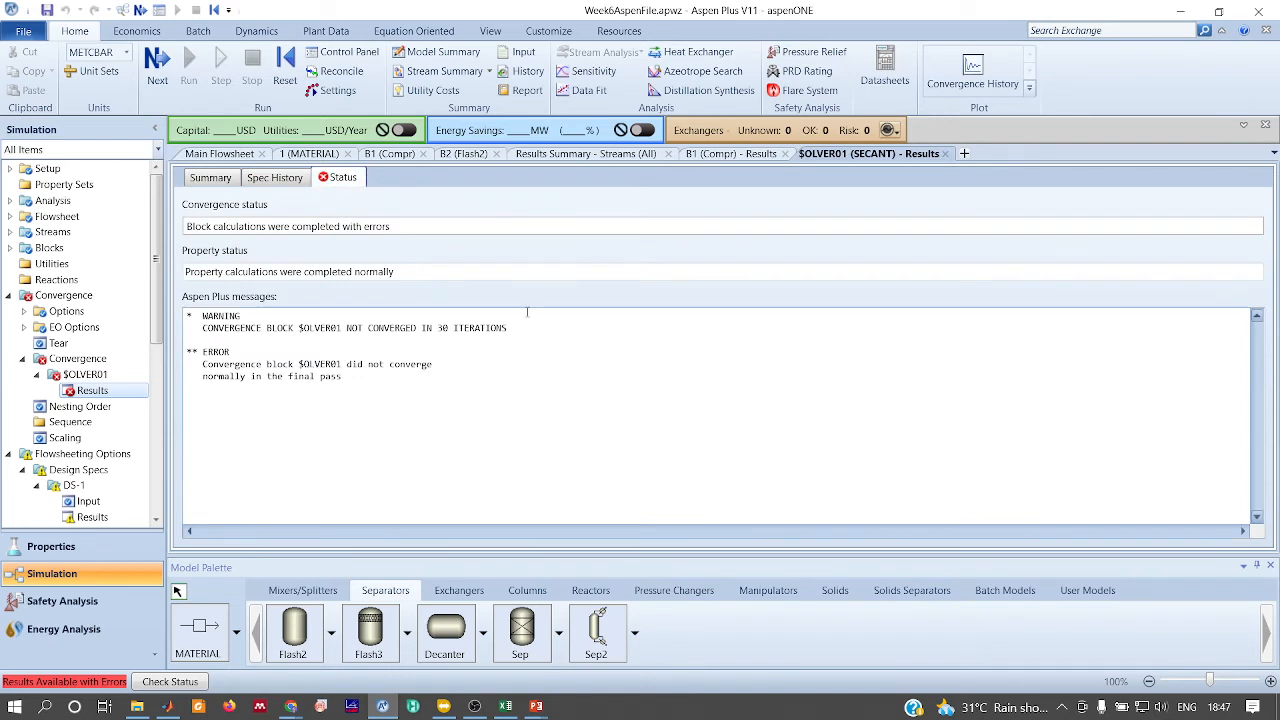
left_click_drag(534, 321, 245, 329)
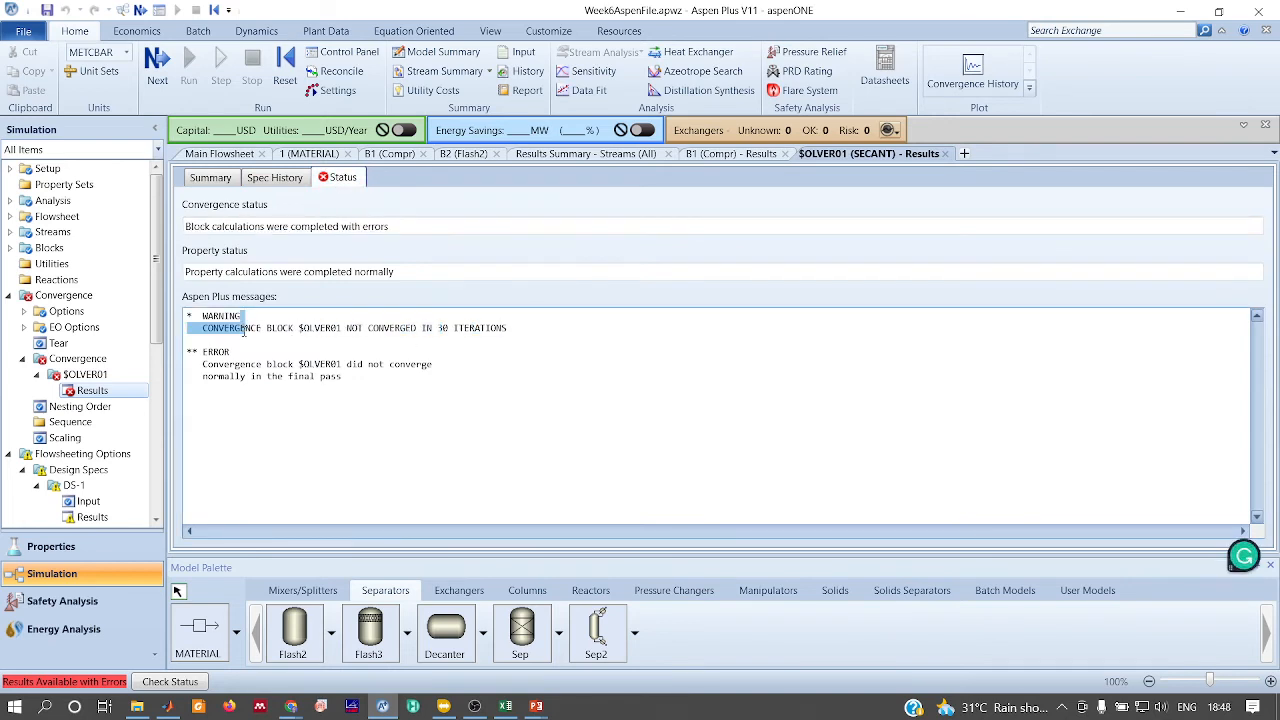
left_click(495, 368)
left_click_drag(508, 328, 258, 328)
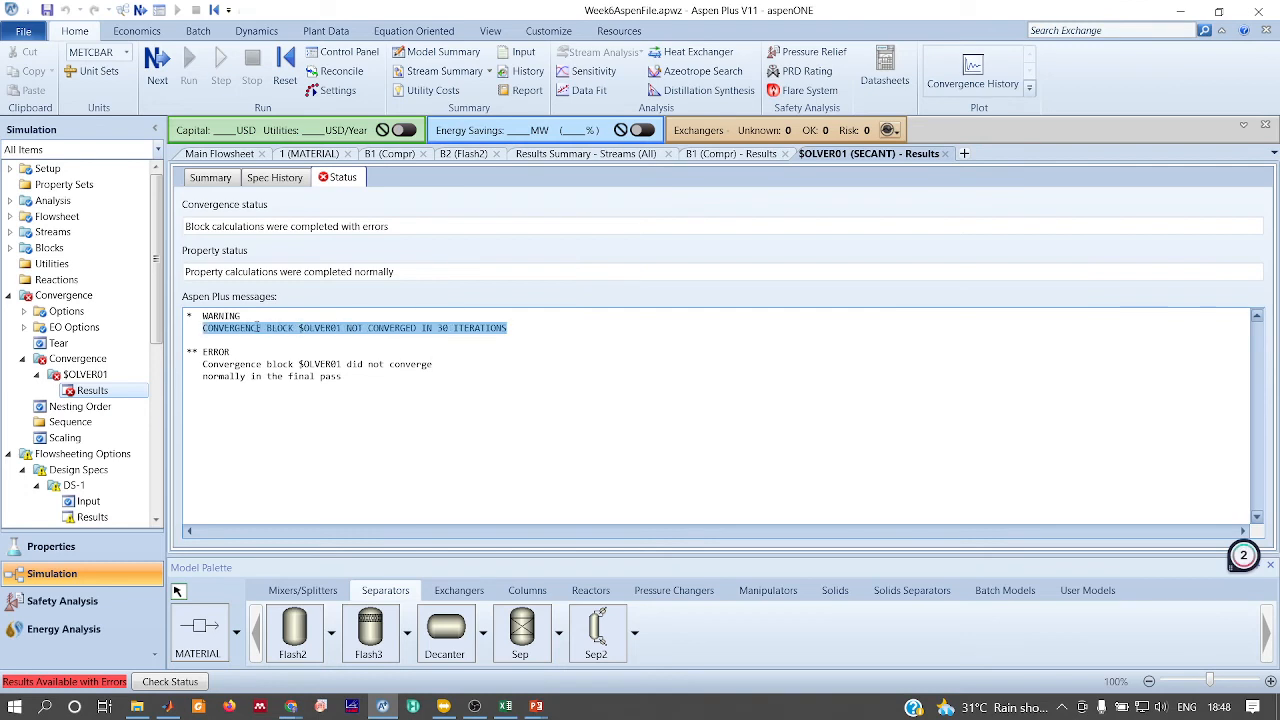
left_click(365, 452)
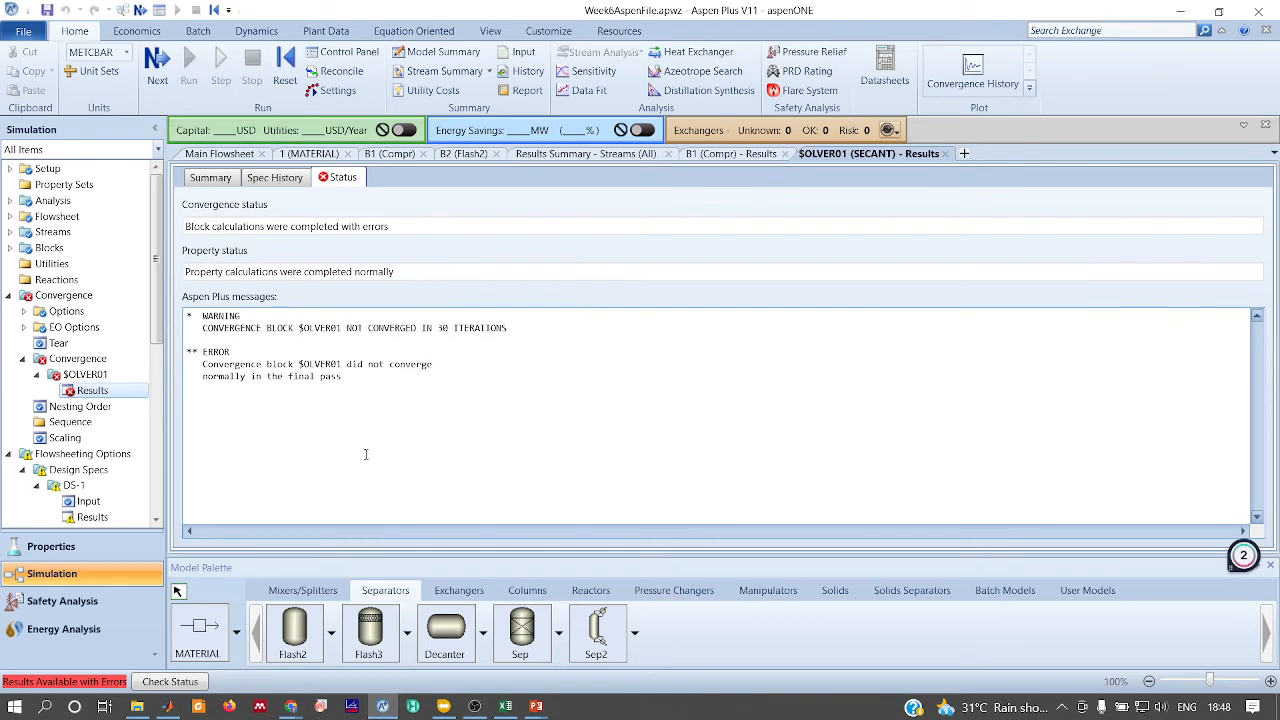
left_click_drag(352, 381, 202, 364)
left_click(282, 383)
Set the default convergence method for a single design spec to Newton in the convergence options
left_click(22, 312)
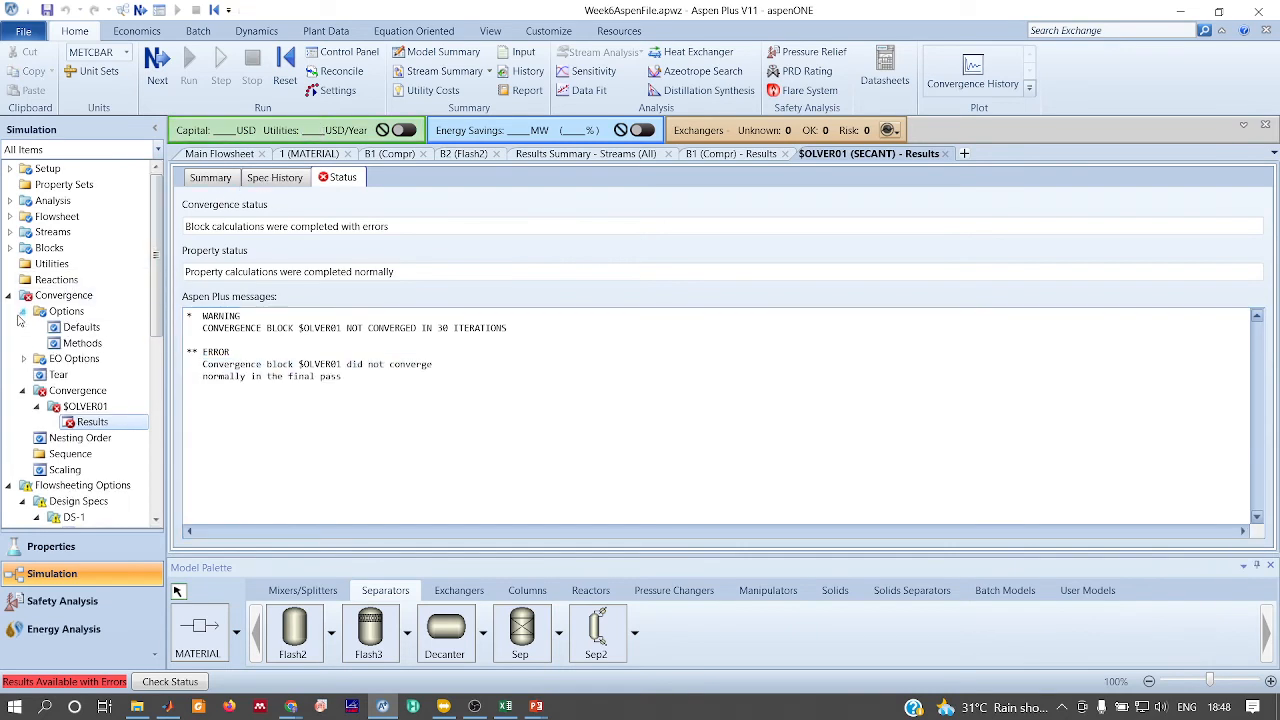
left_click(80, 330)
left_click(320, 177)
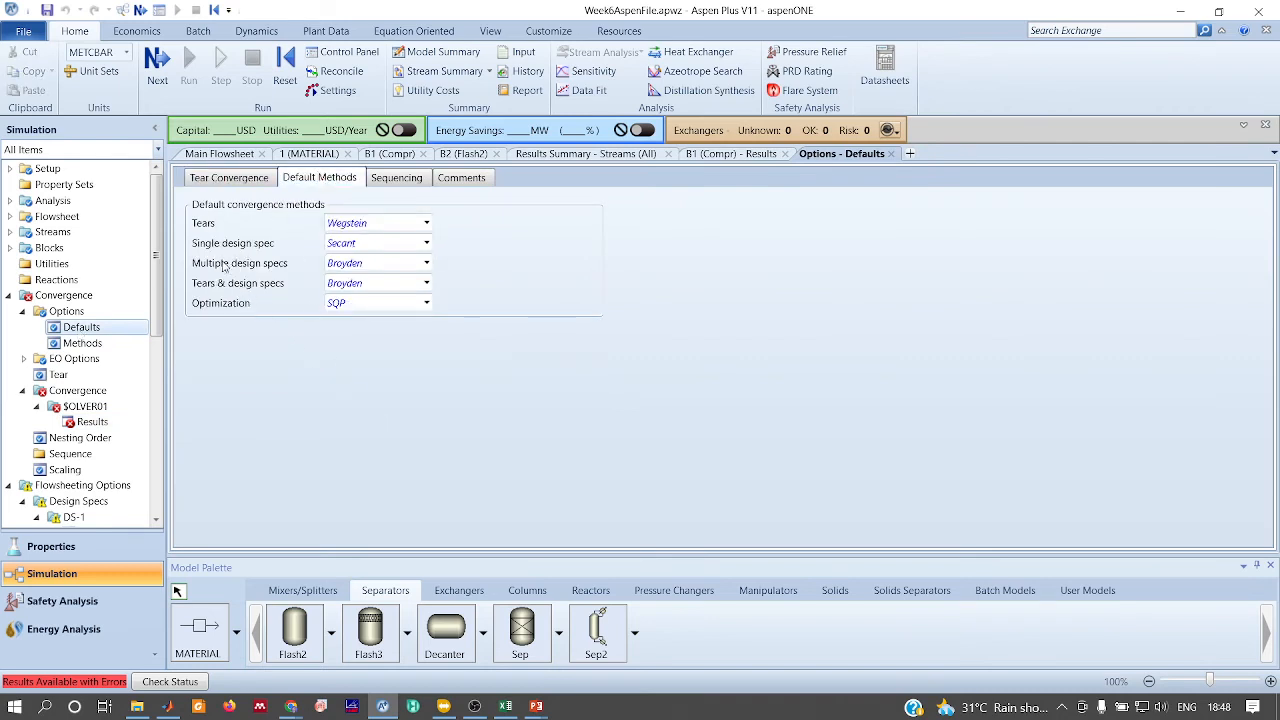
left_click(380, 246)
left_click(427, 244)
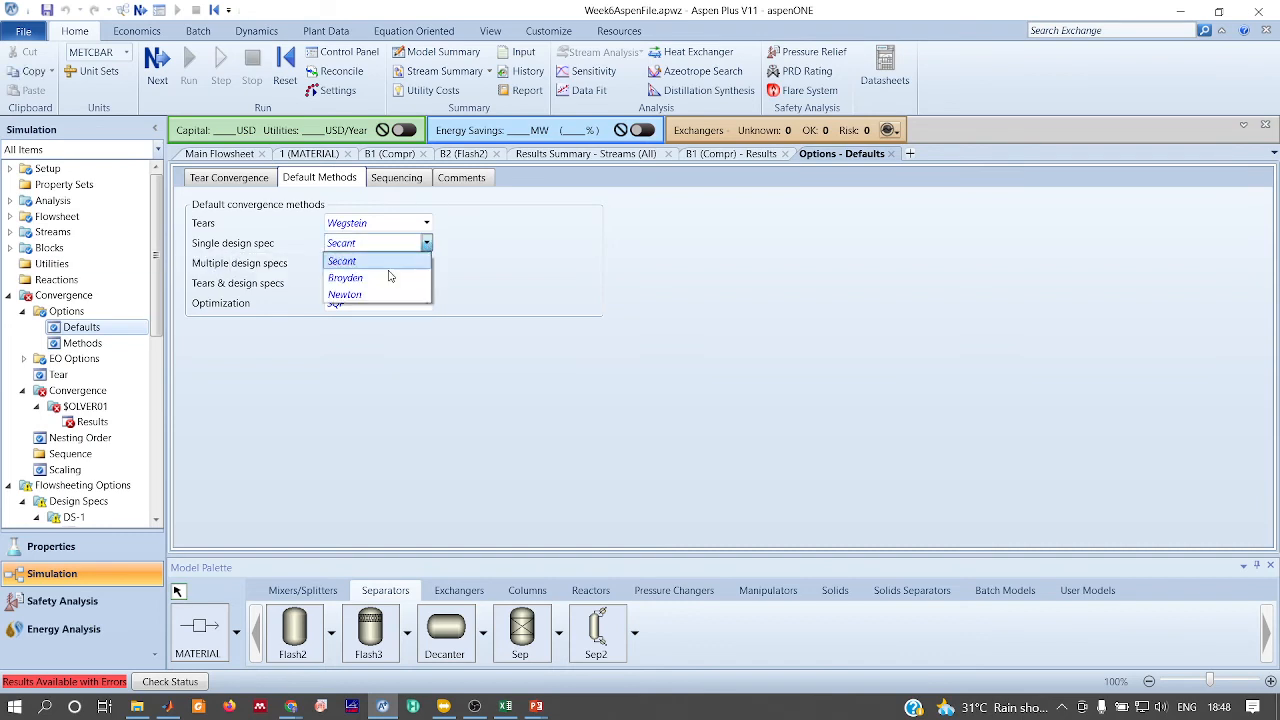
left_click(361, 293)
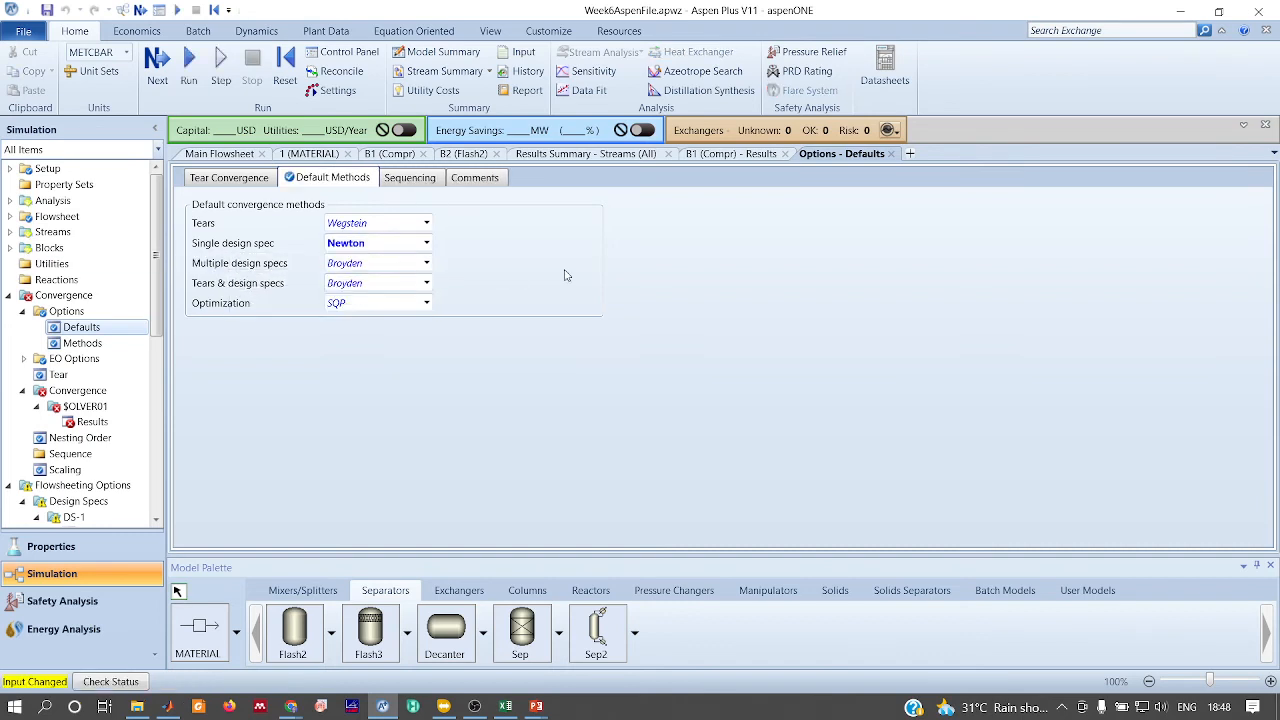
Set the maximum Newton iterations to 9999 in the convergence methods and reinitialize the simulation
left_click(64, 344)
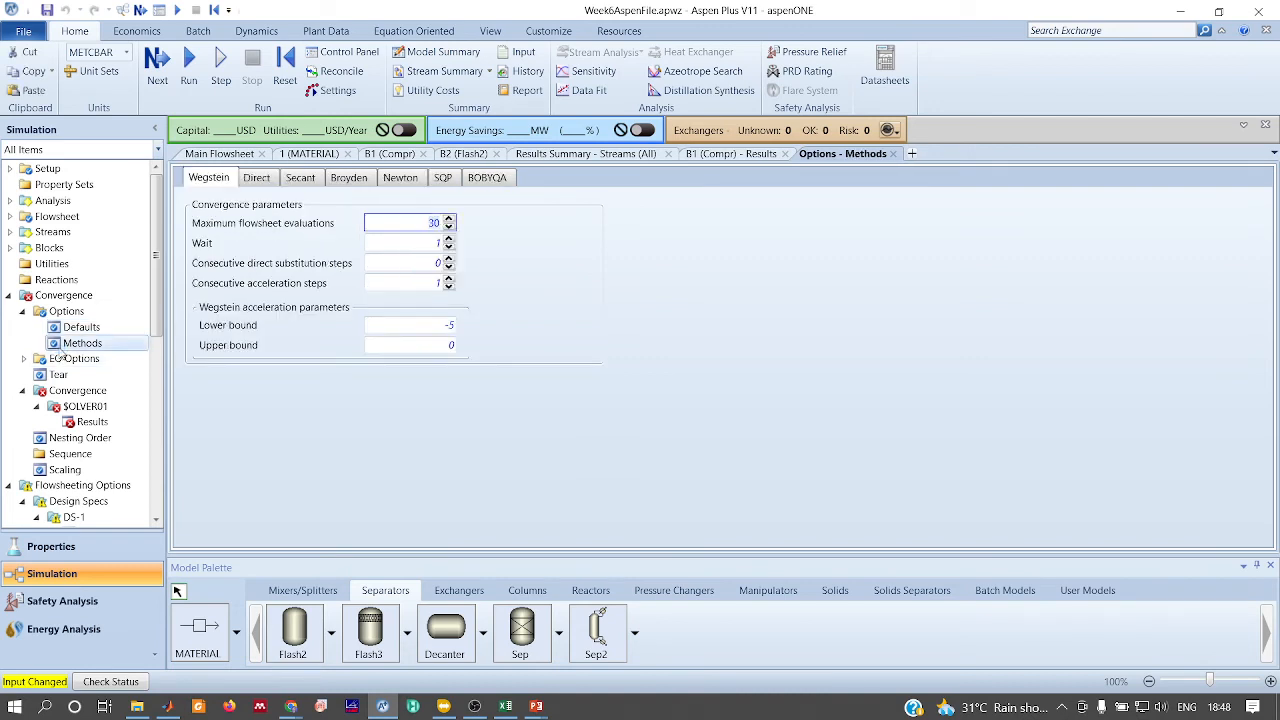
left_click(399, 179)
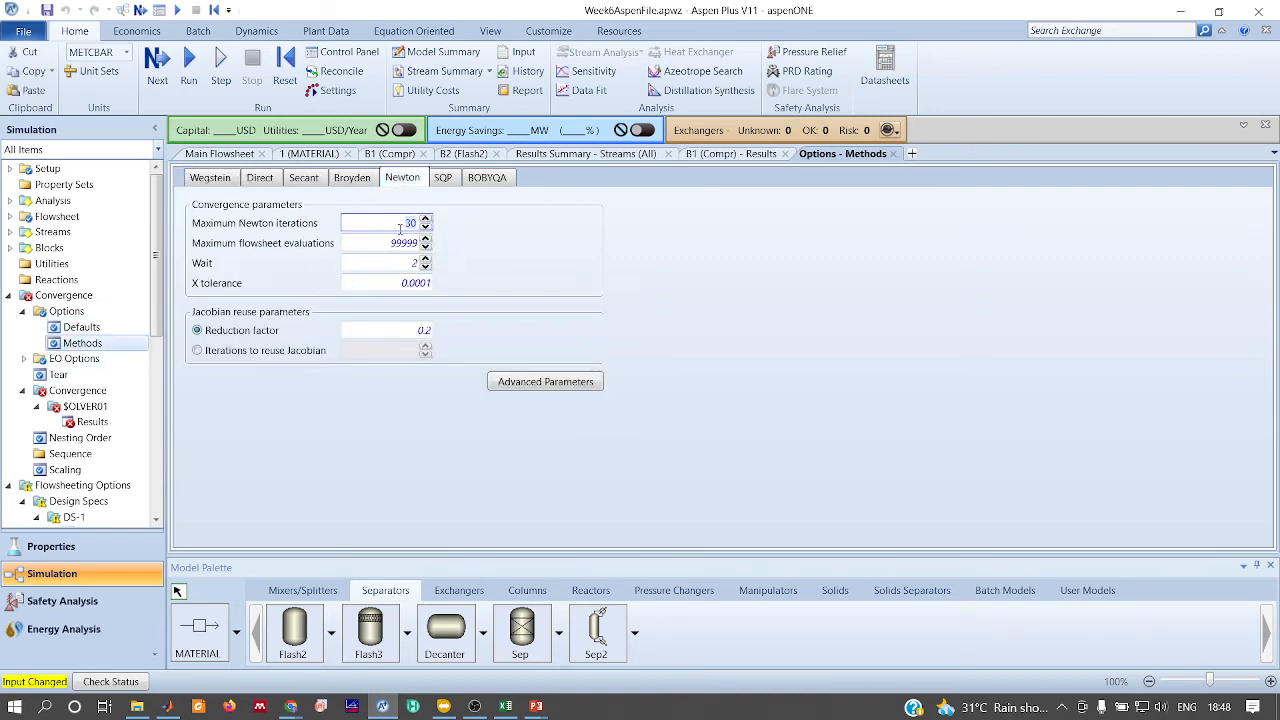
type("9999")
key("Return")
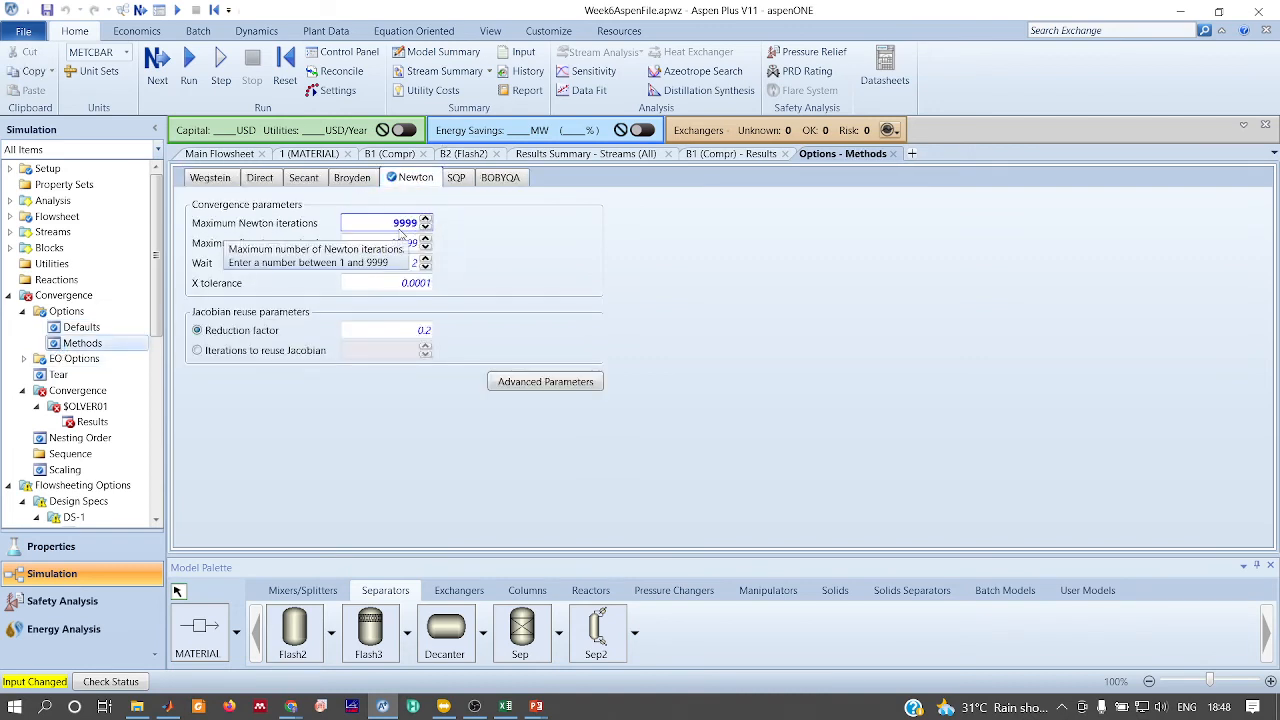
left_click(289, 68)
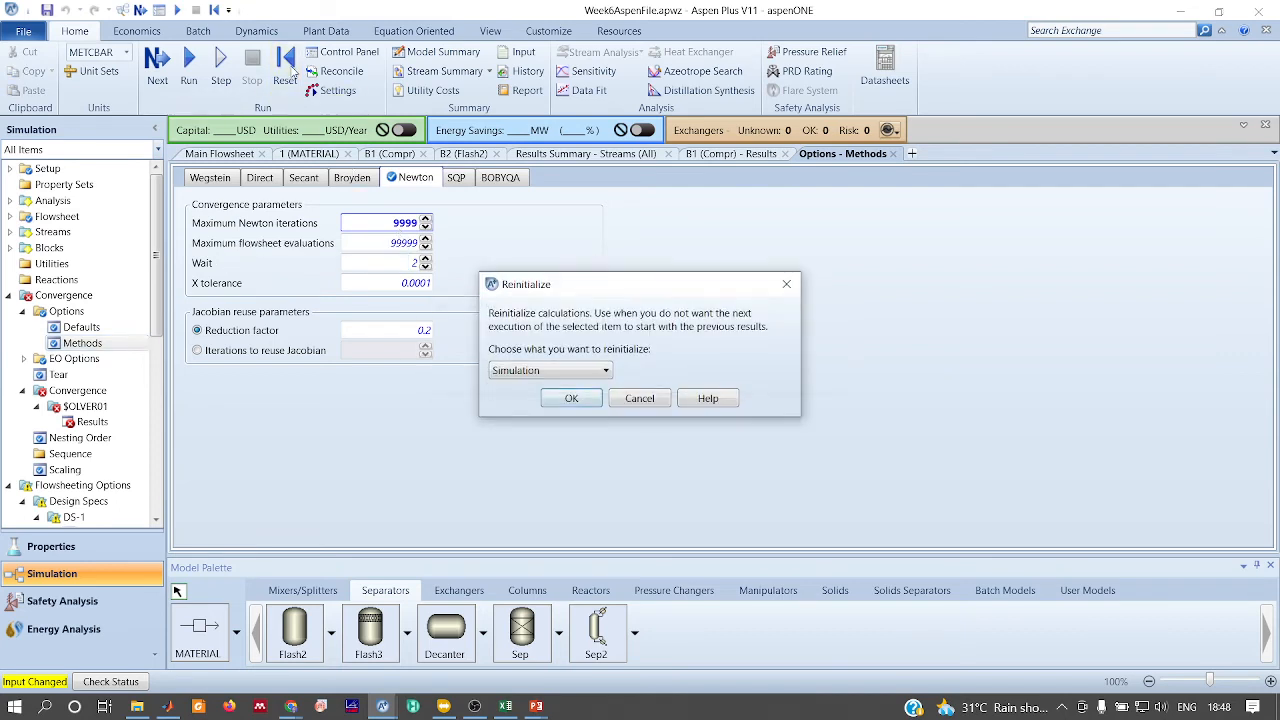
left_click(571, 398)
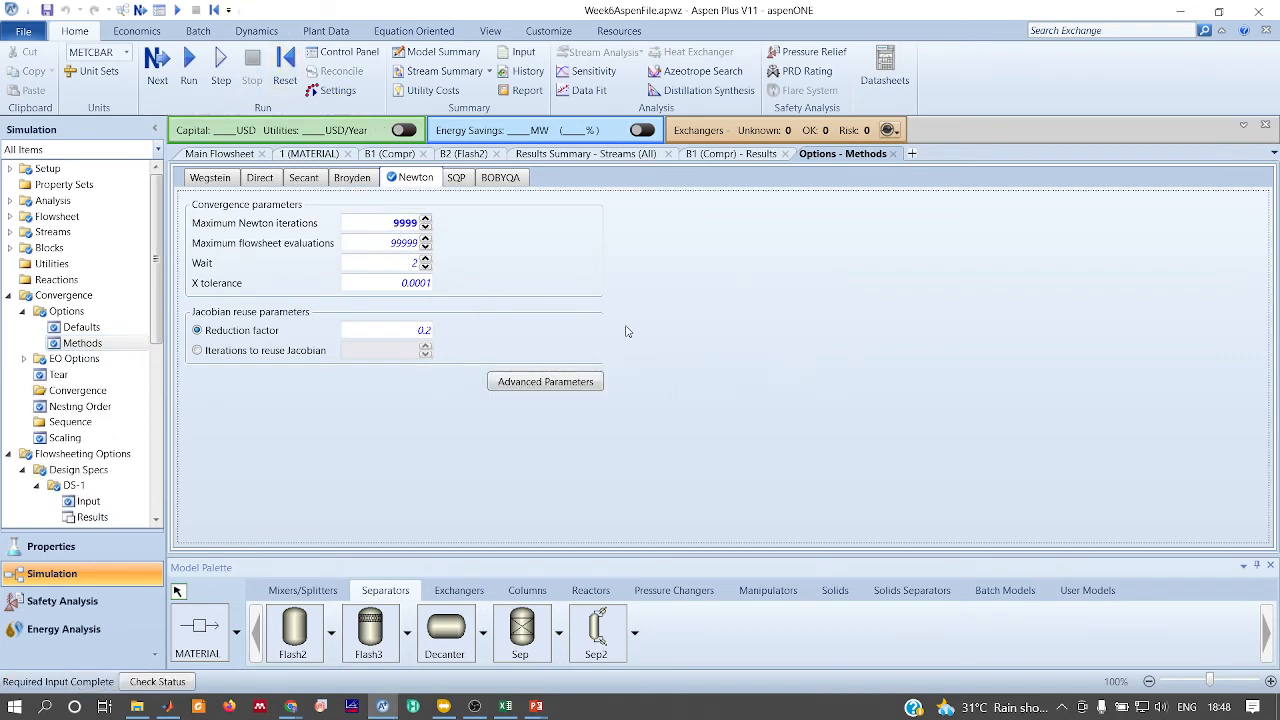
Run the simulation with the Newton convergence settings and dismiss the completion dialog
left_click(188, 80)
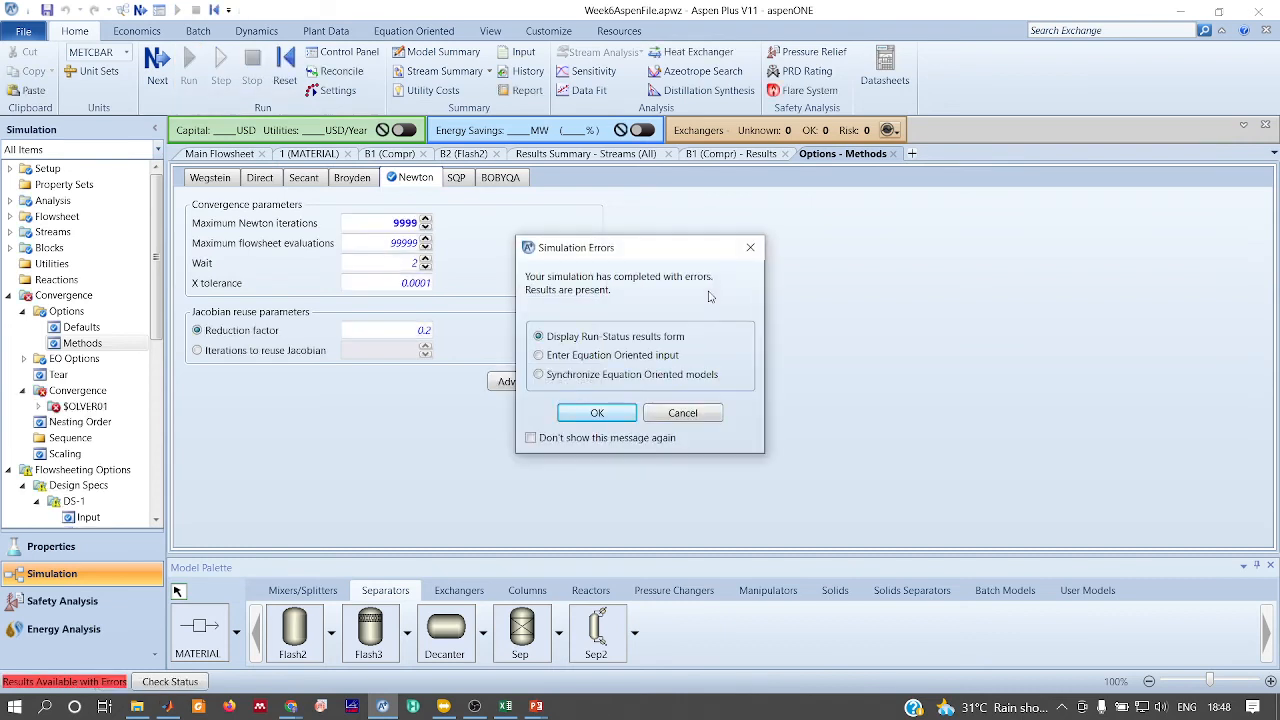
left_click(751, 248)
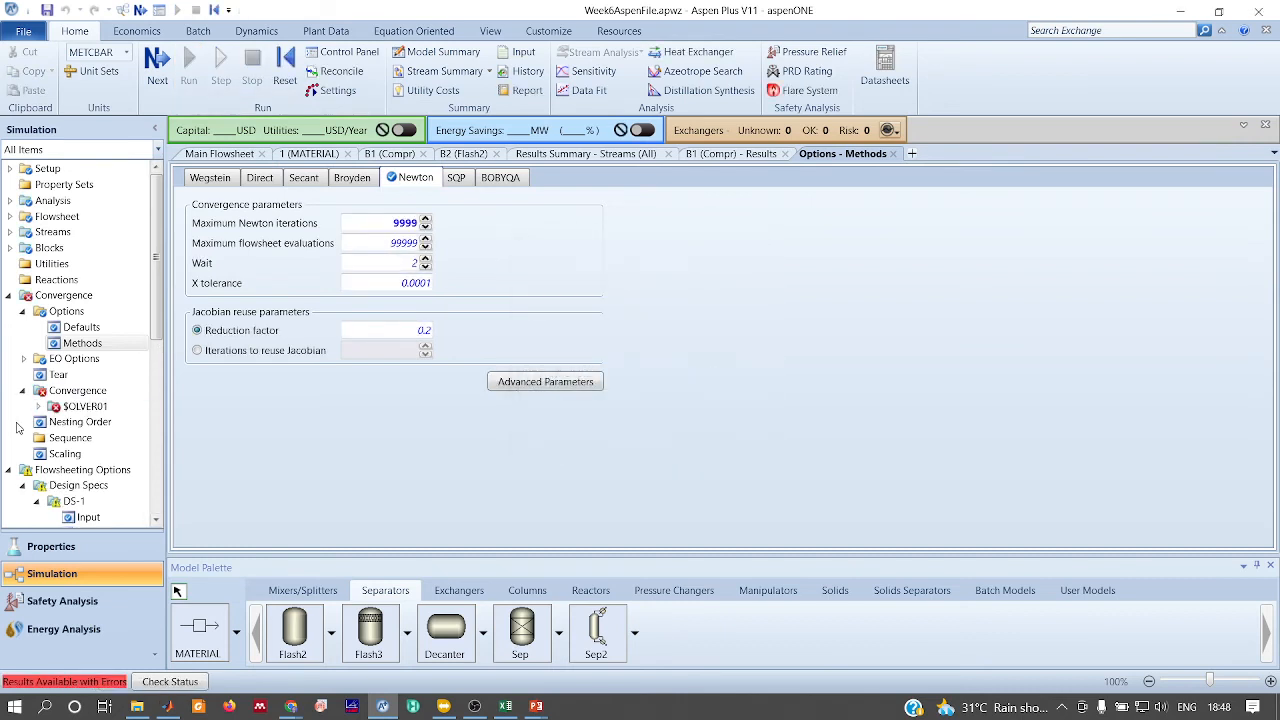
key("alt+Tab")
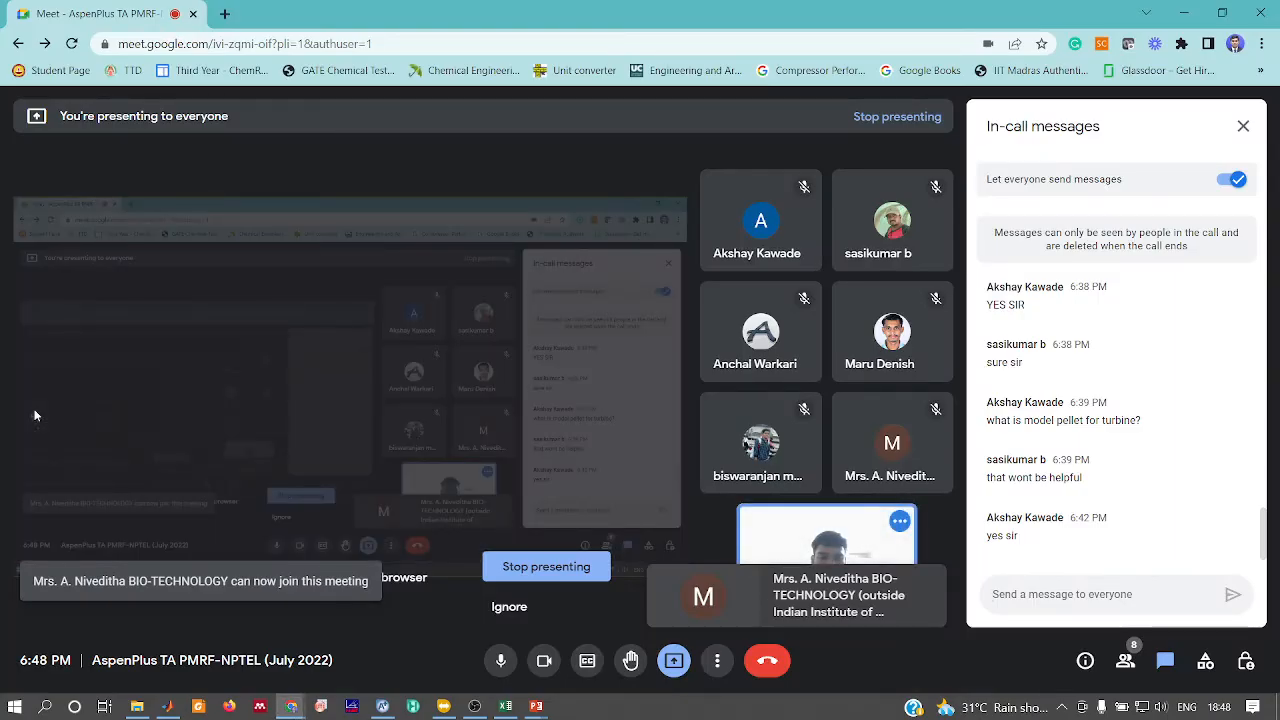
key("alt+Tab")
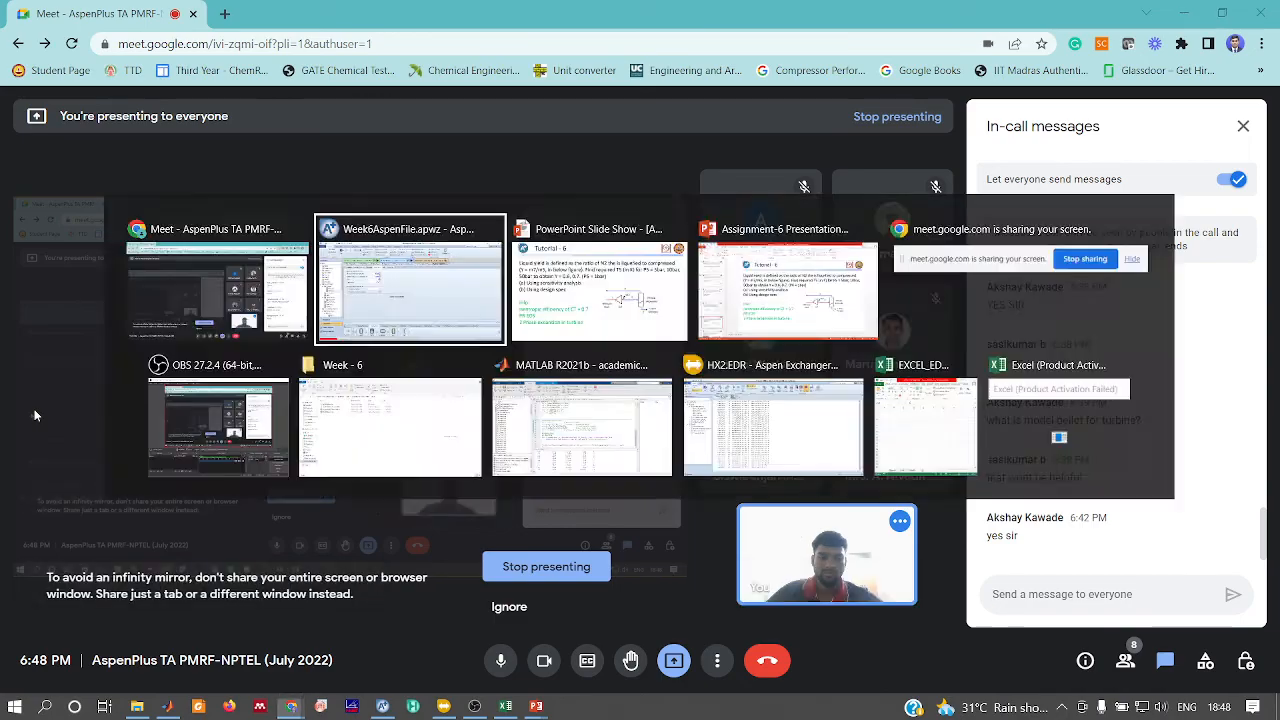
key("alt+Tab")
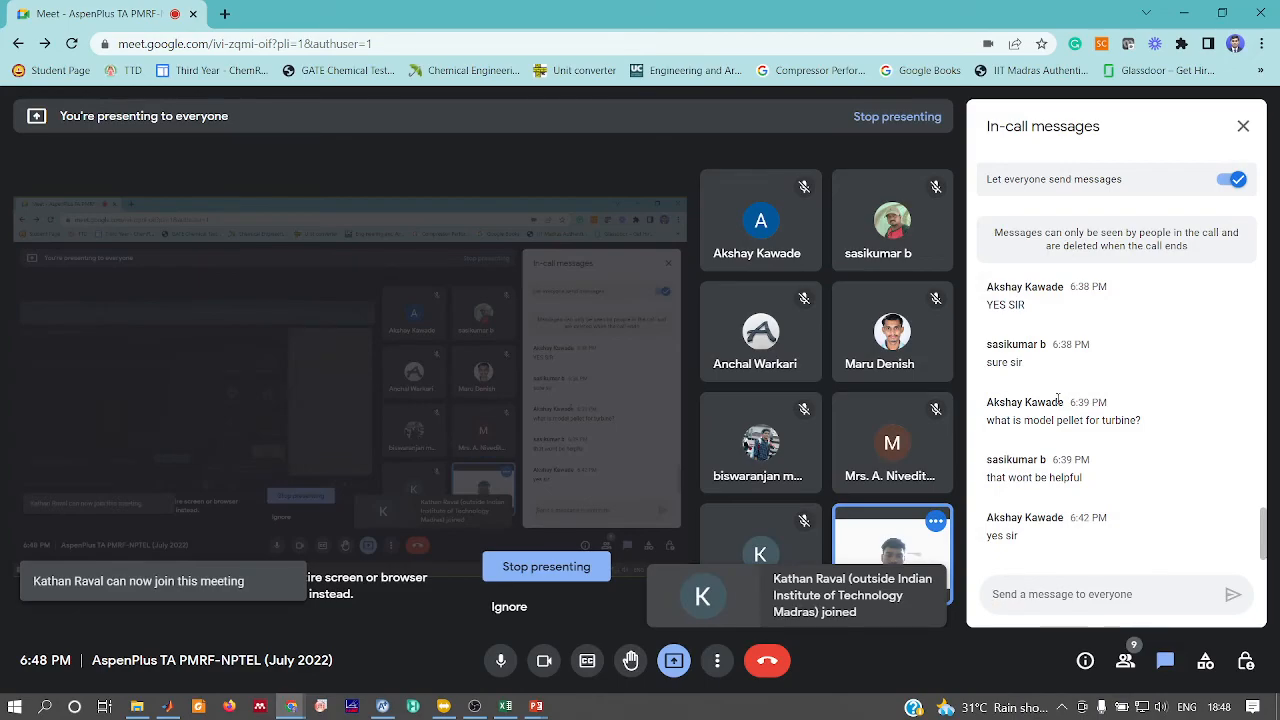
key("alt+Tab")
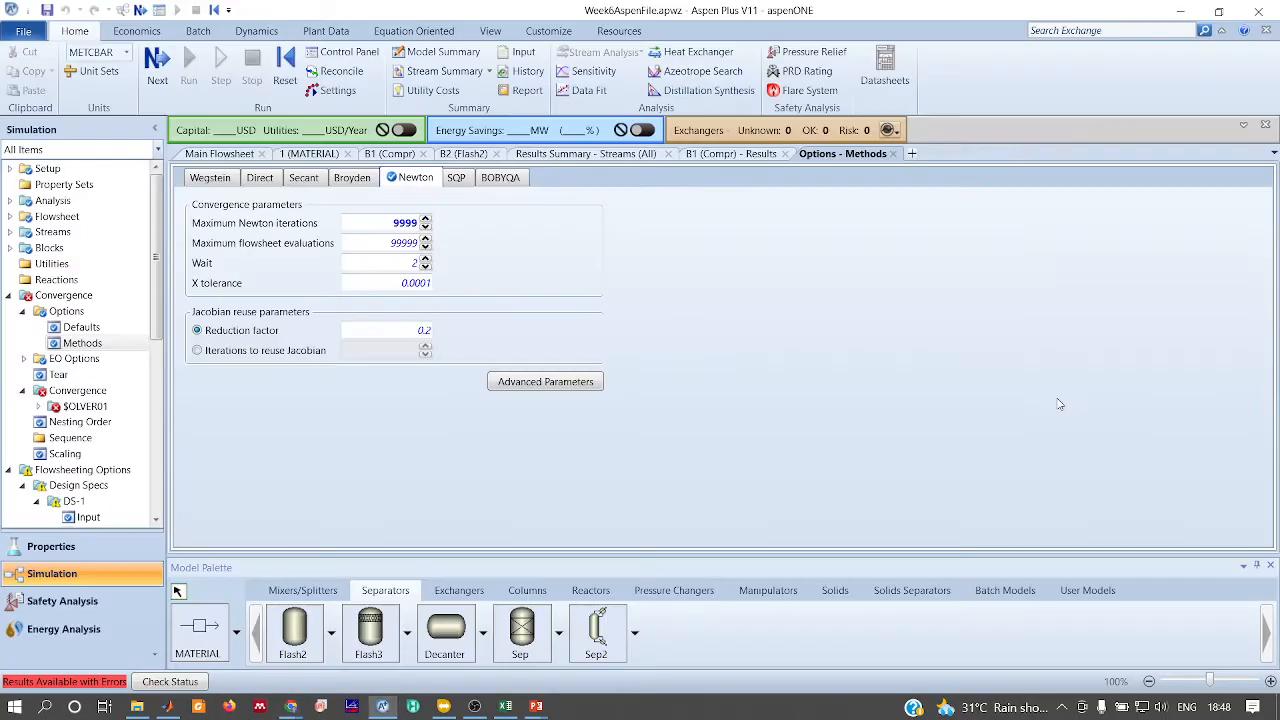
key("XF86AudioLowerVolume")
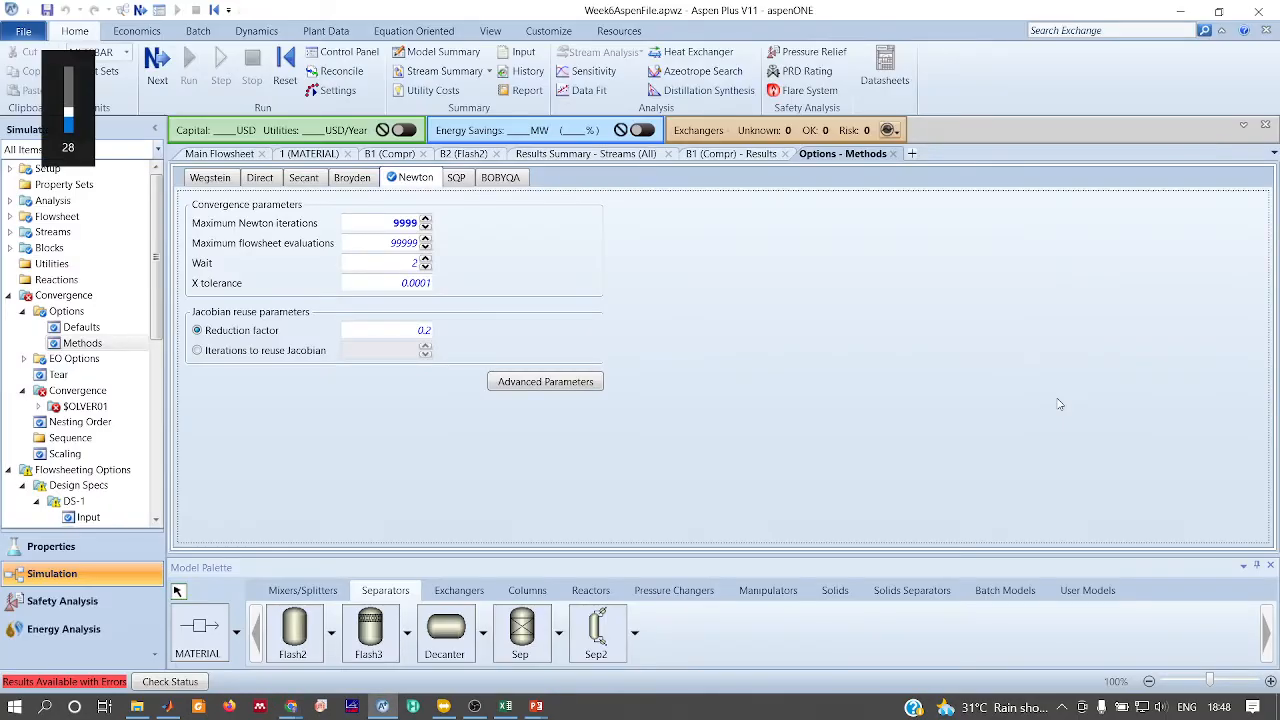
Examine the results summary of convergence block $OLVER01 for the Newton run
left_click(37, 406)
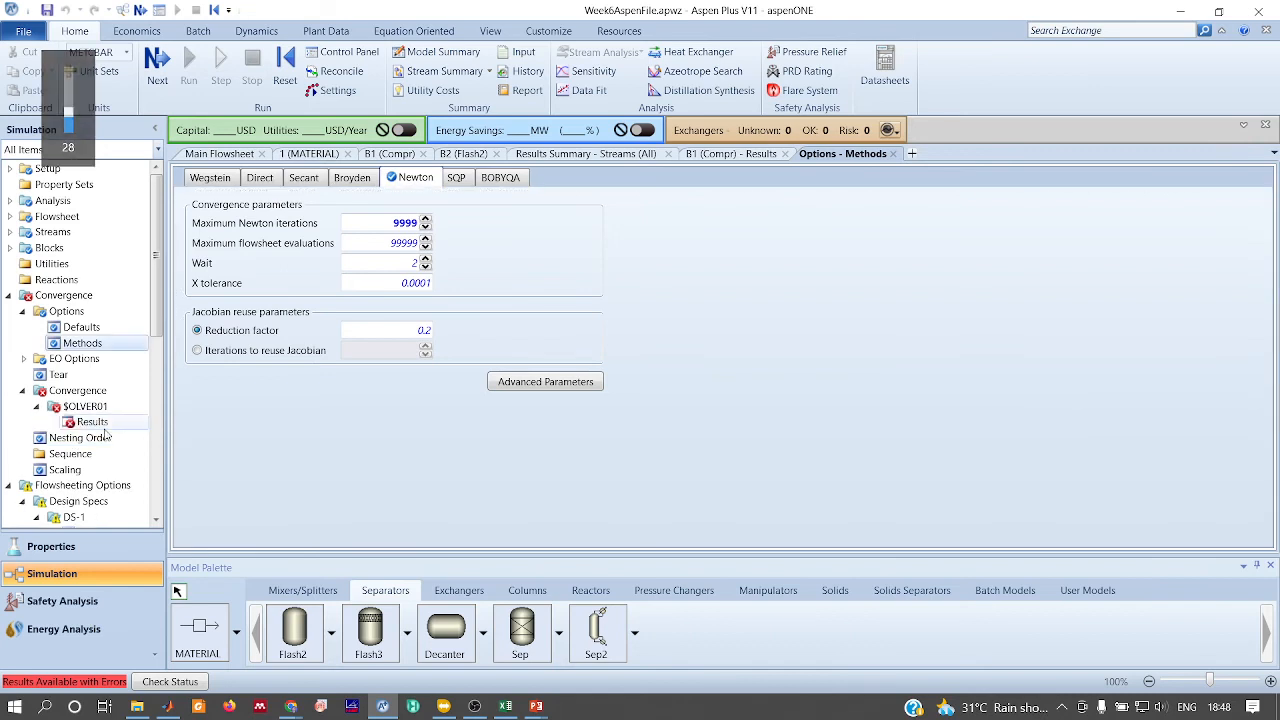
left_click(109, 426)
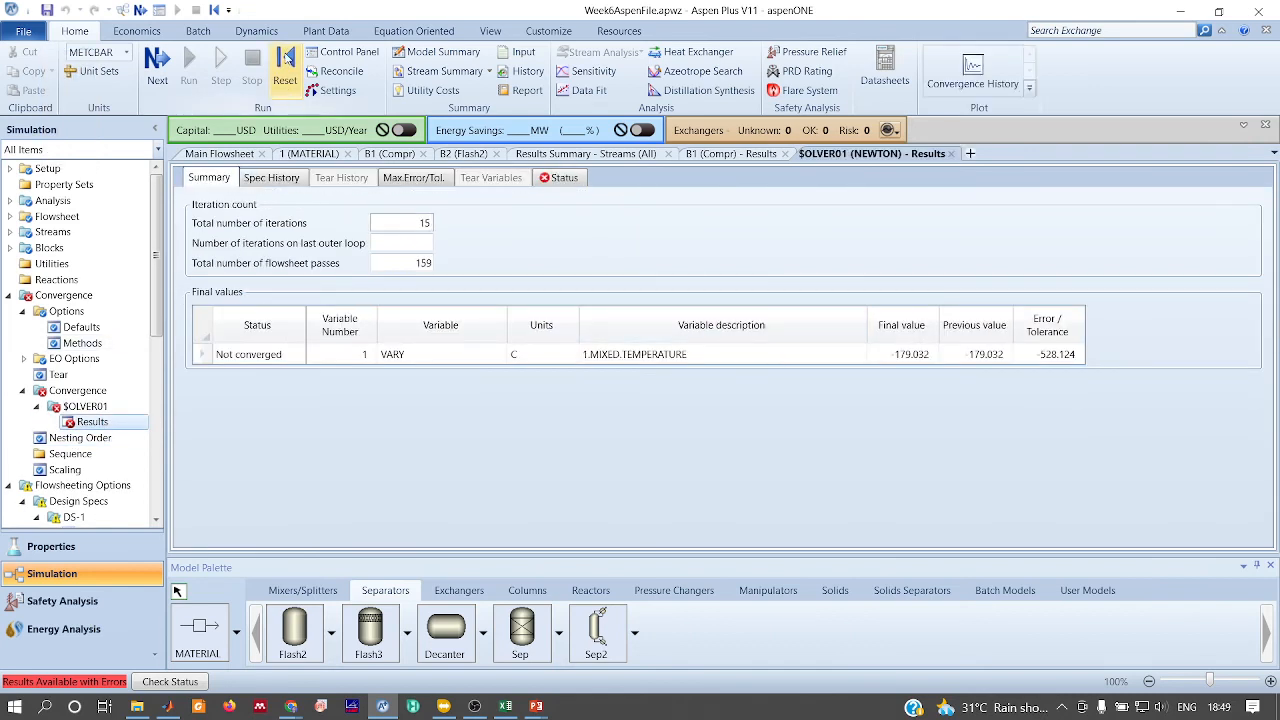
Reinitialize the simulation and deactivate design spec DS-1
left_click(285, 60)
left_click(571, 397)
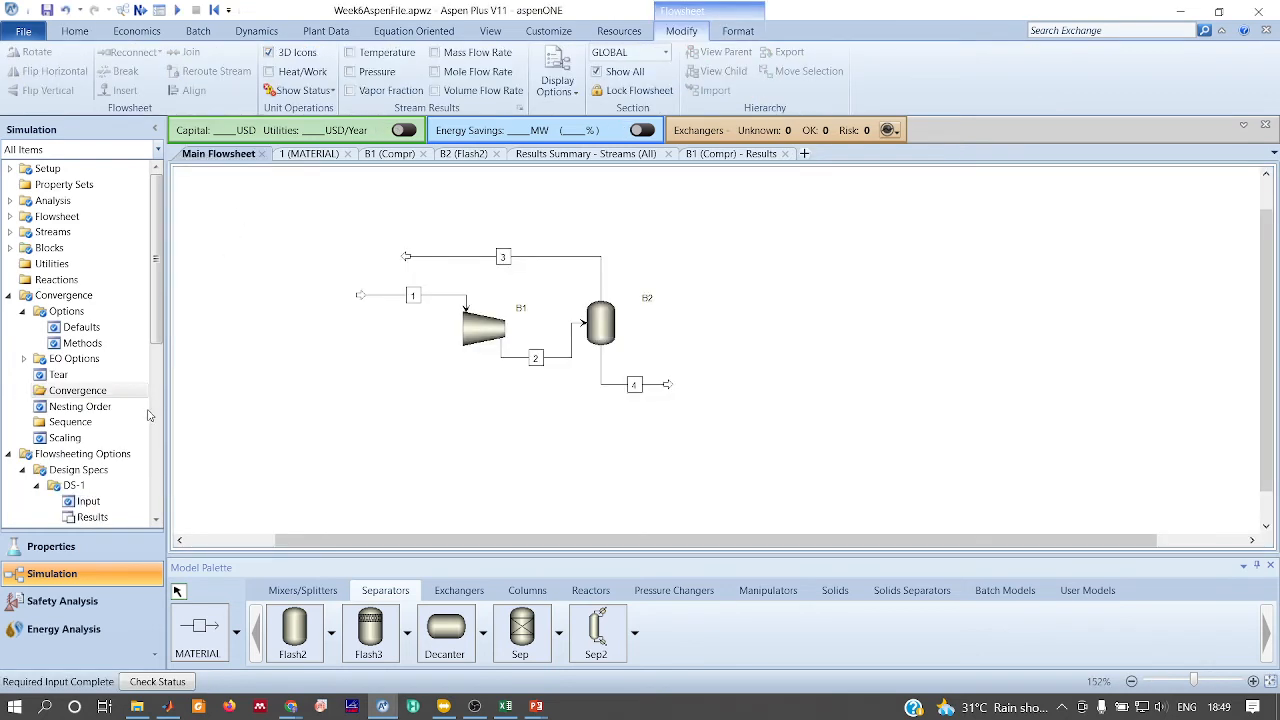
right_click(84, 485)
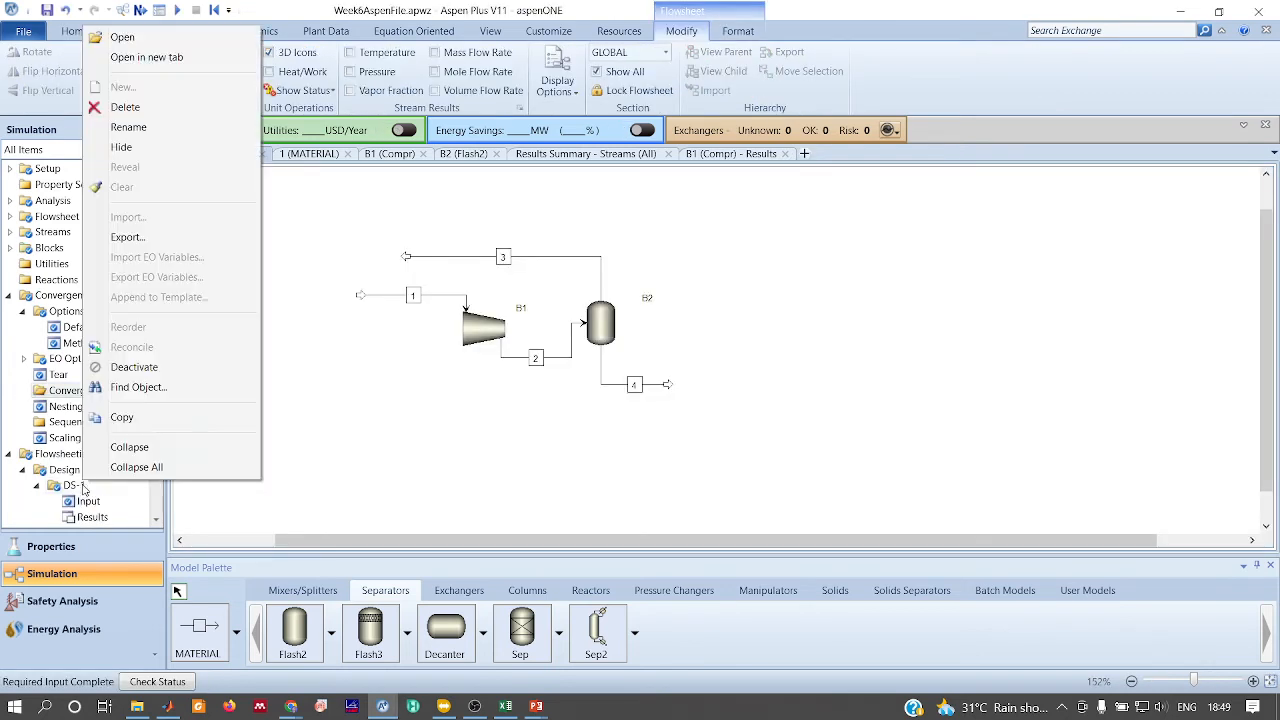
left_click(146, 369)
Create a new sensitivity analysis with the ID S-1 under the model analysis tools
scroll(60, 383, "down", 10)
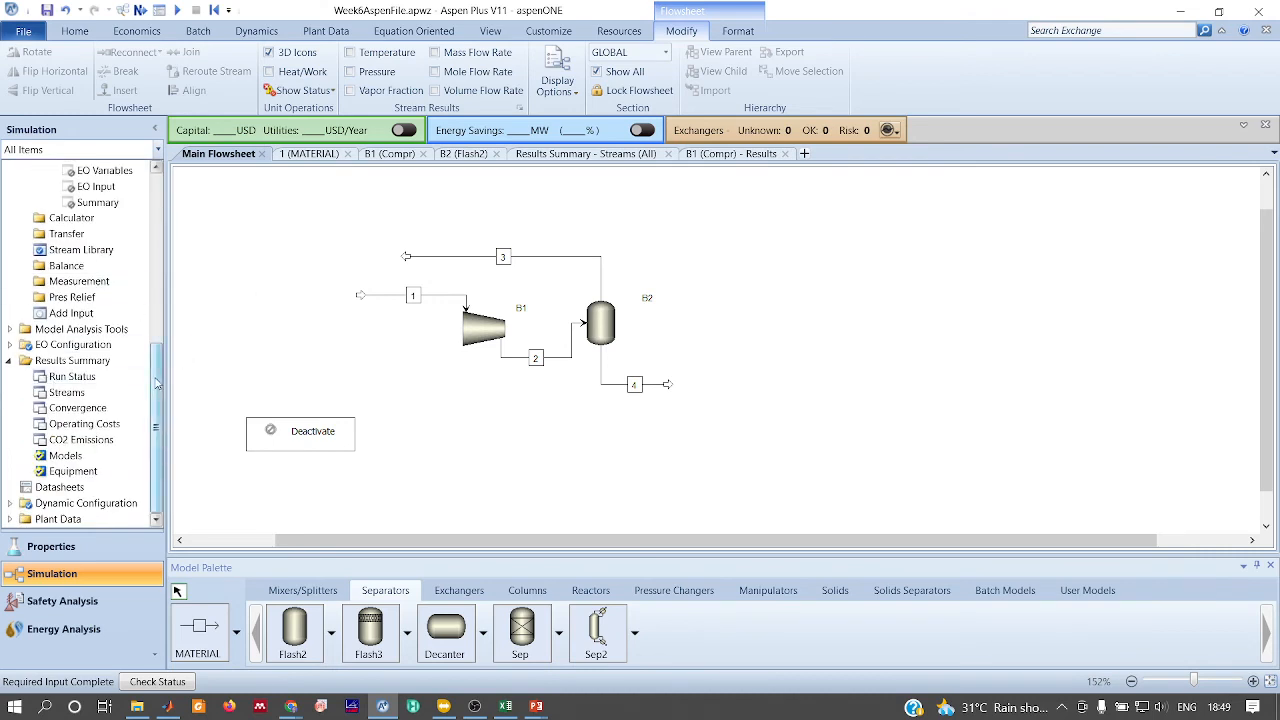
scroll(155, 385, "up", 1)
left_click(9, 377)
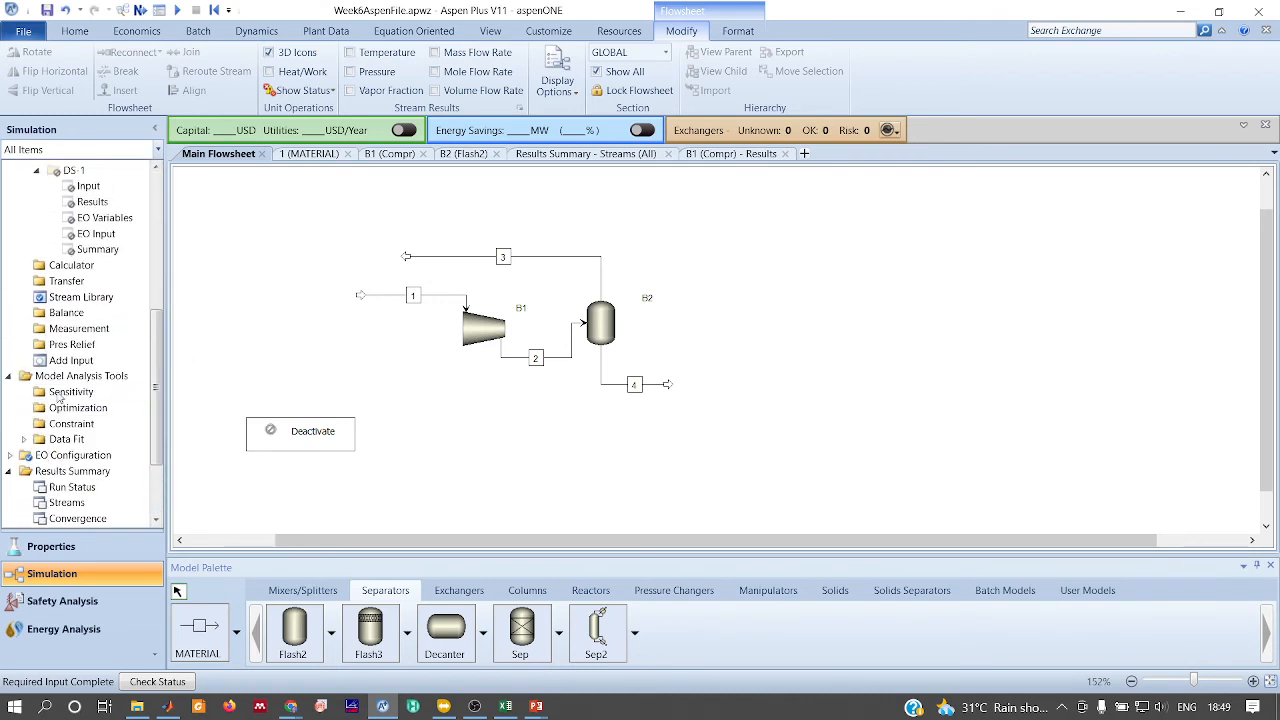
double_click(71, 392)
left_click(224, 195)
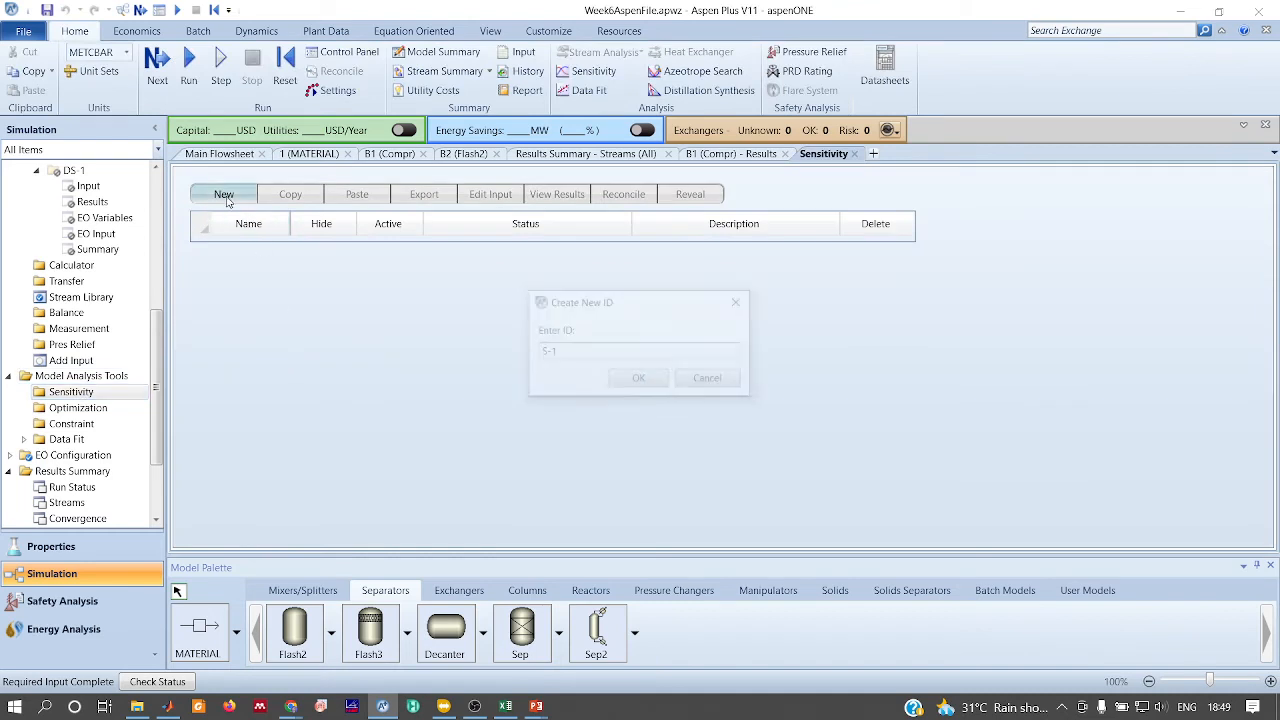
key("Return")
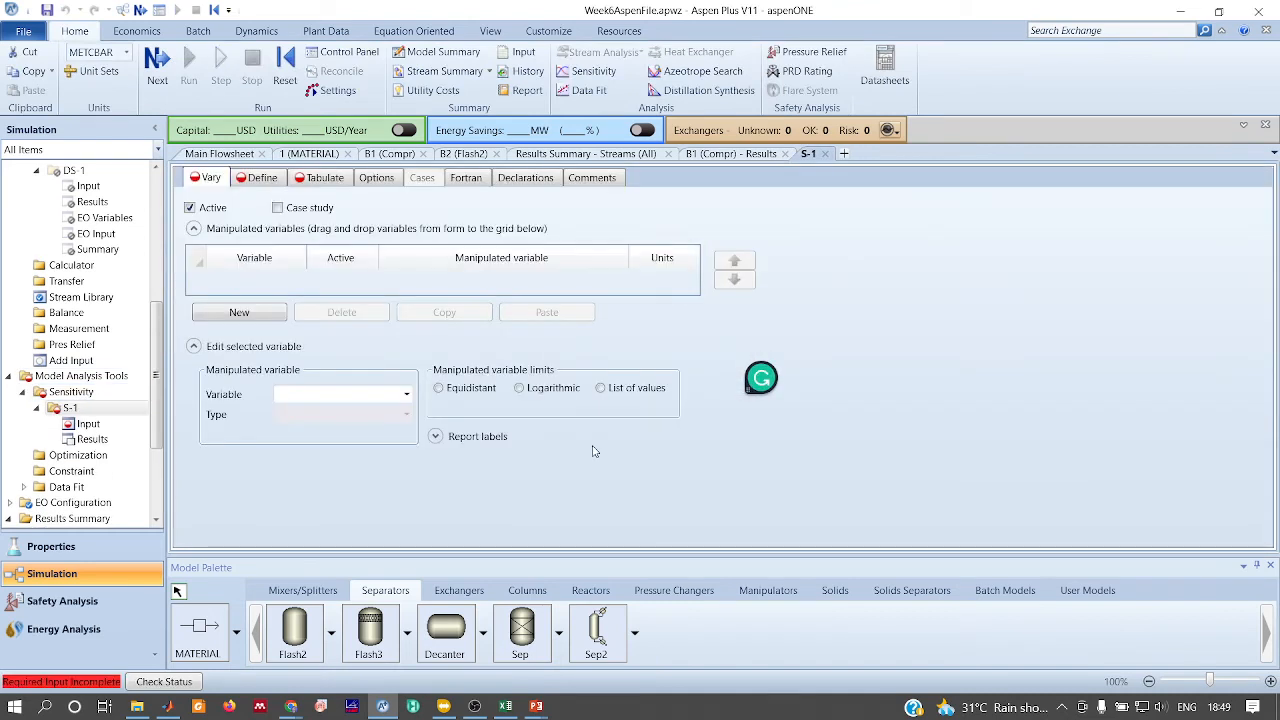
Add a manipulated variable to S-1 of type Stream-Var for stream 1, substream MIXED, variable TEMP
left_click(258, 316)
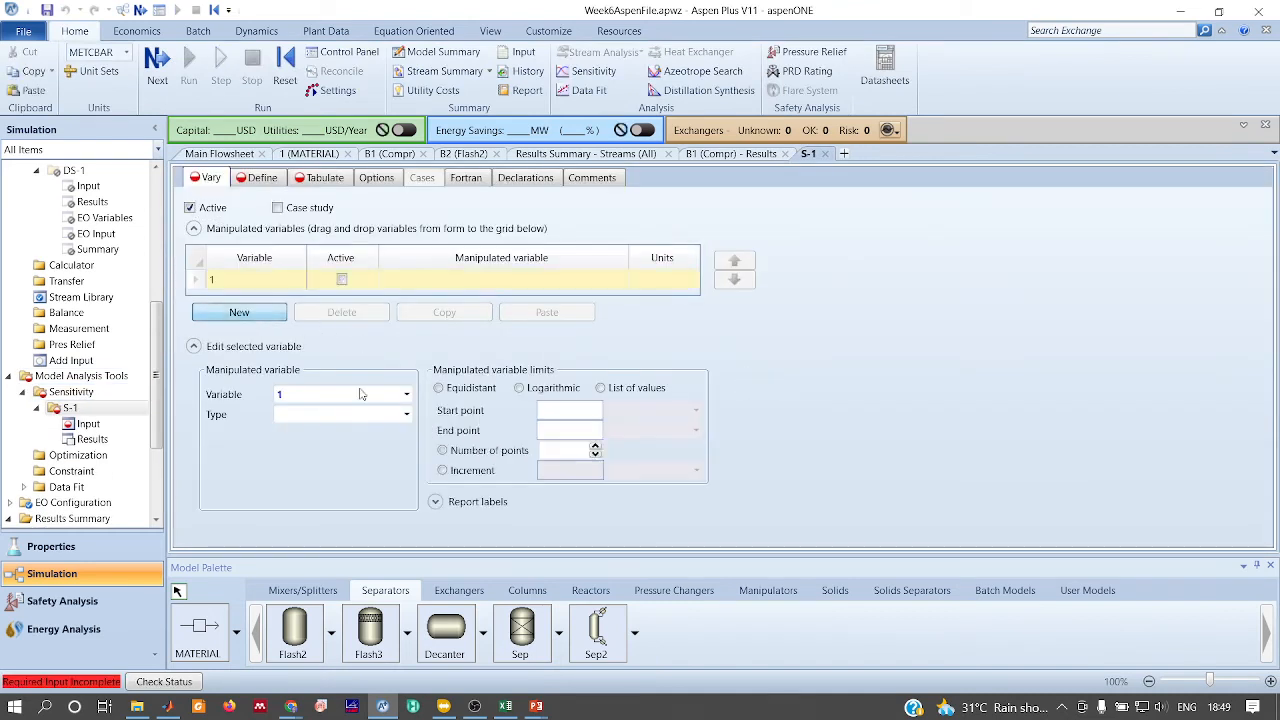
left_click(406, 415)
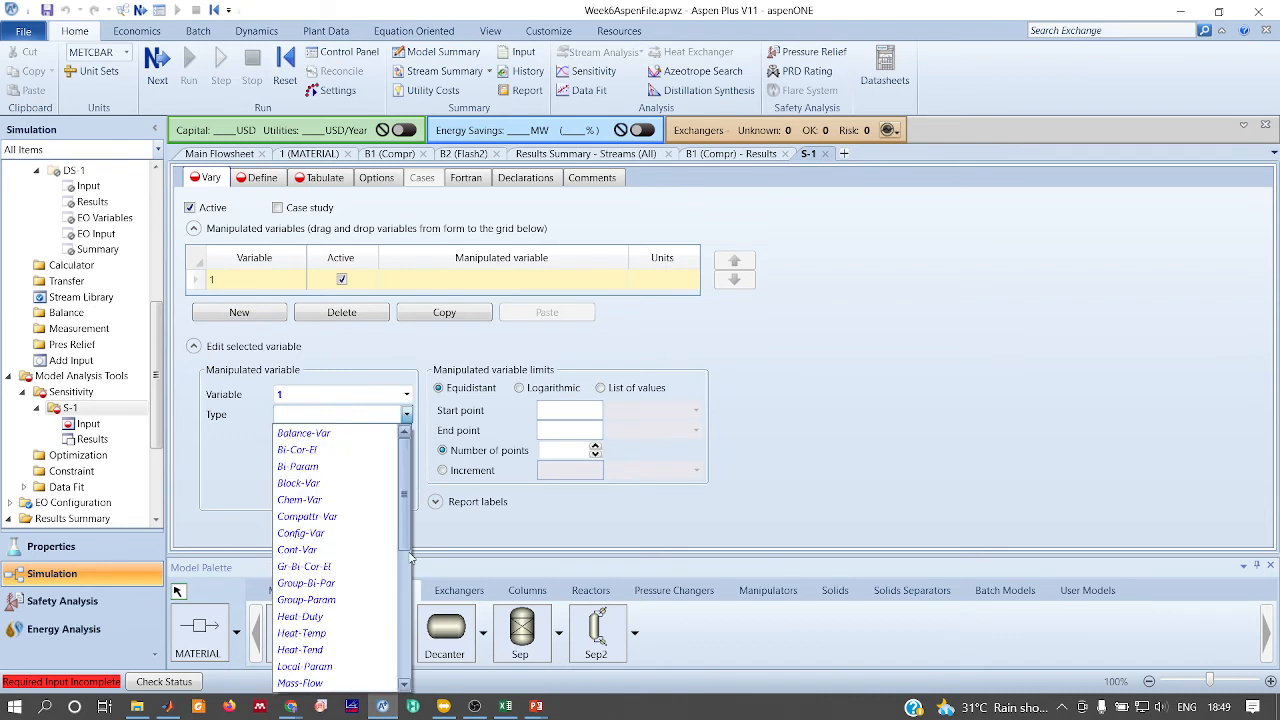
left_click_drag(409, 507, 410, 636)
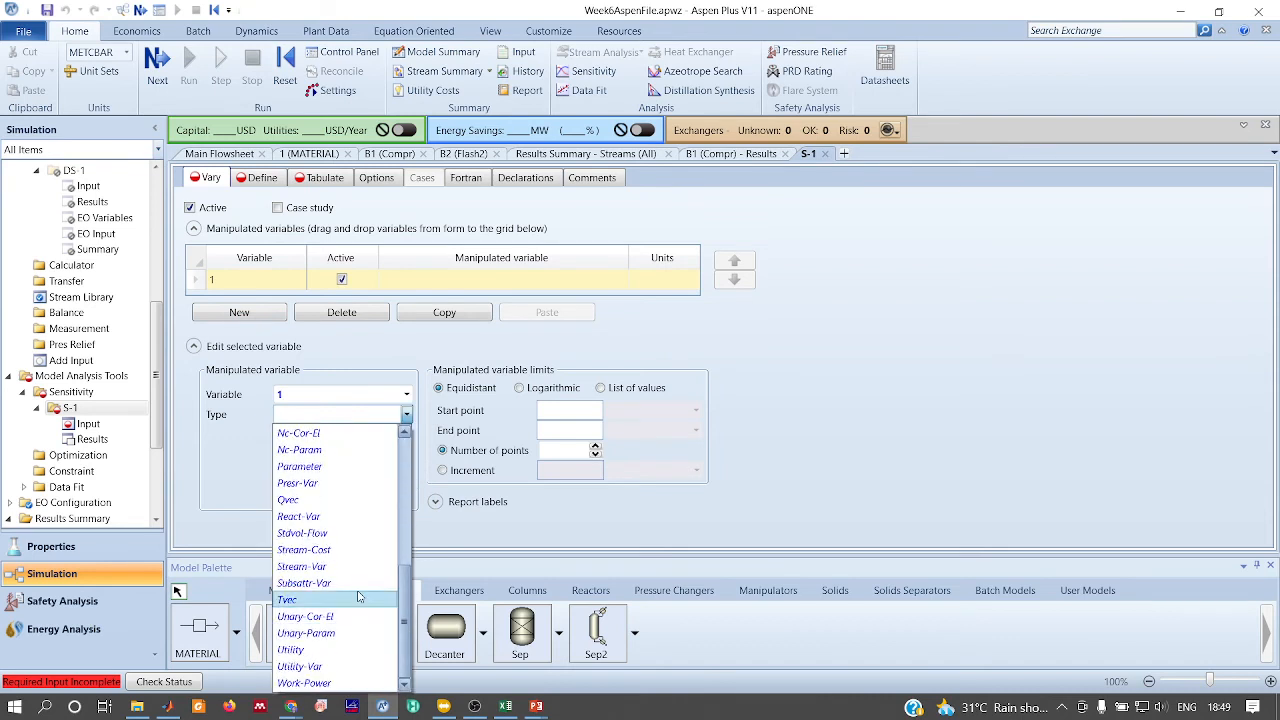
left_click(318, 599)
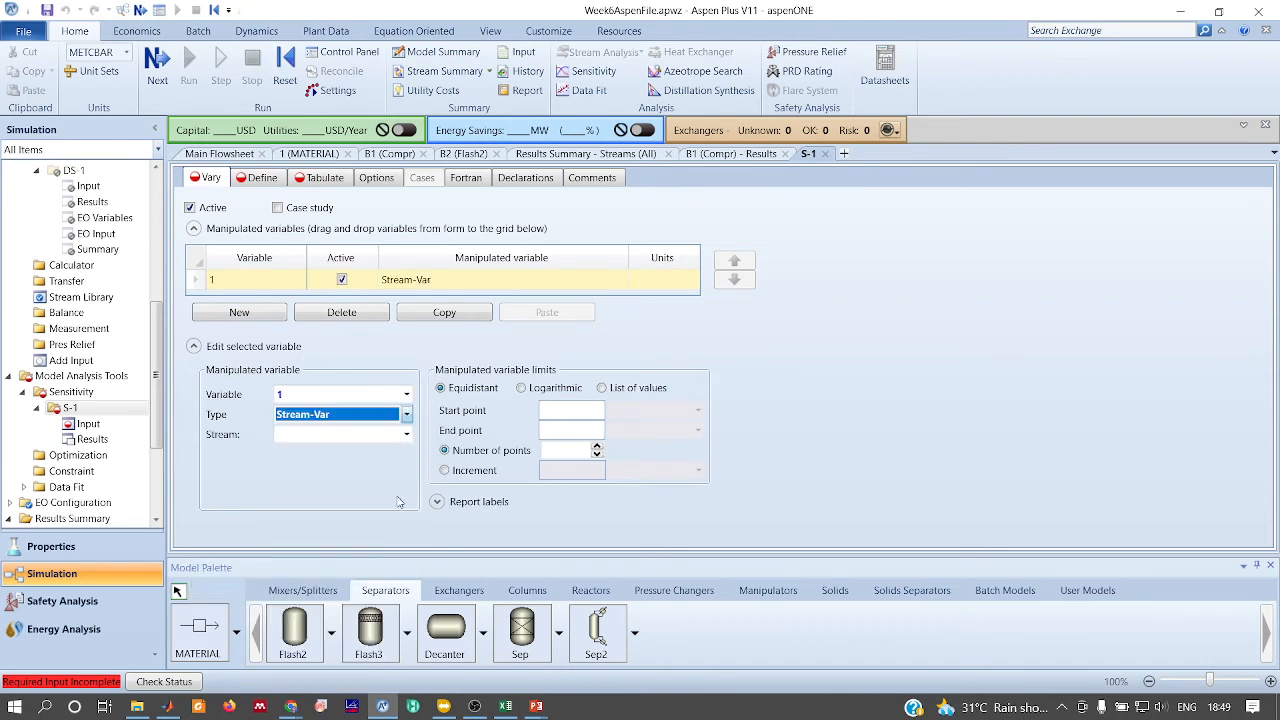
left_click(406, 434)
left_click(390, 455)
left_click(383, 474)
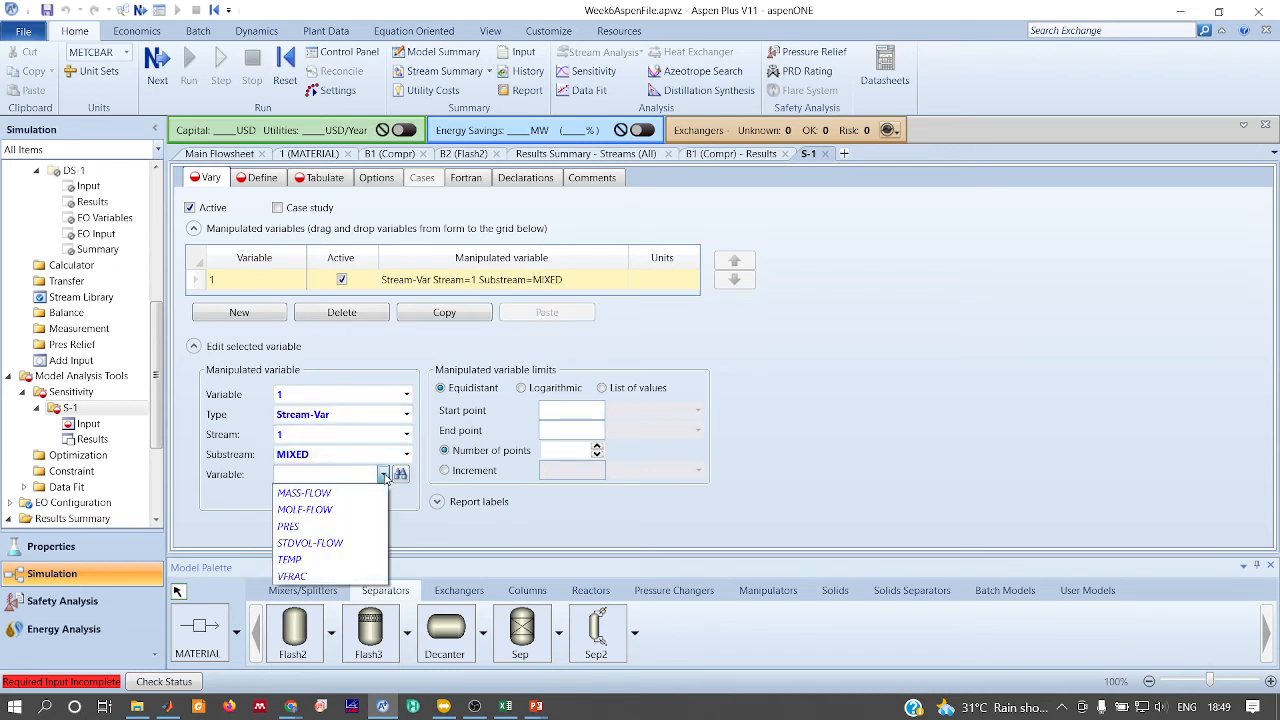
left_click(300, 566)
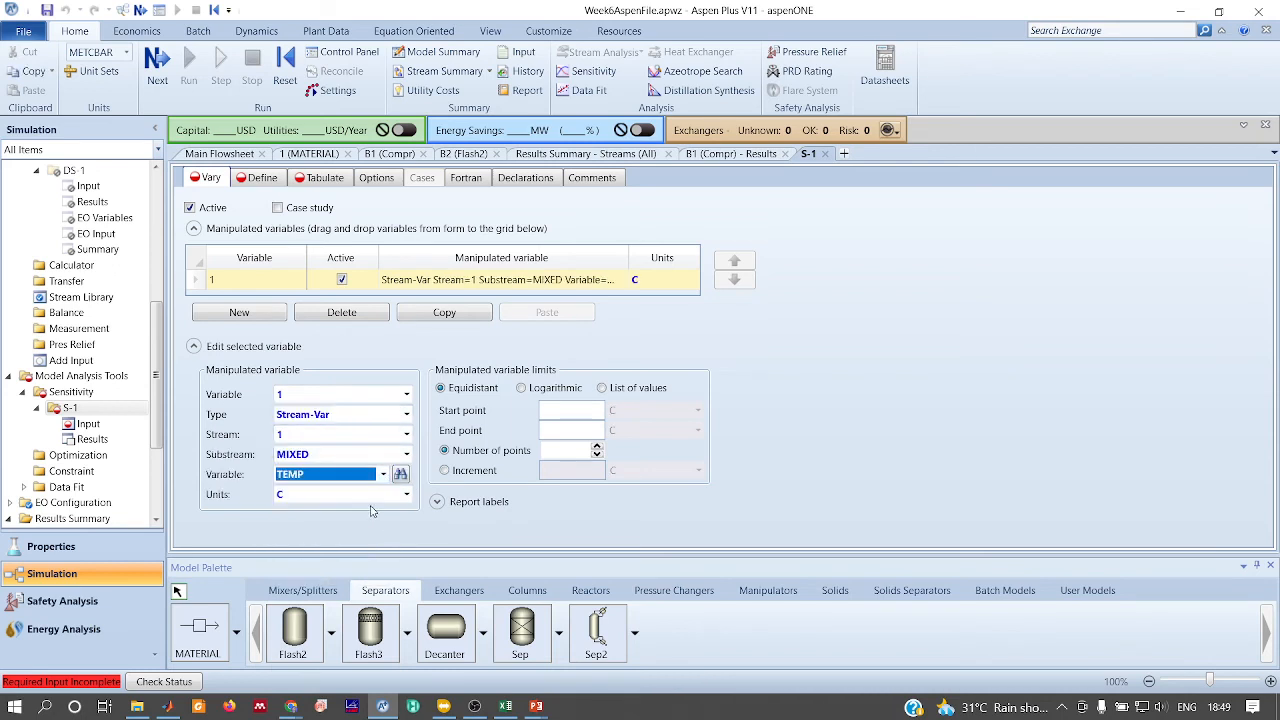
Set the manipulated temperature's units to K and its equidistant limits from 80 to 120, spaced by increment
left_click(406, 496)
left_click(322, 545)
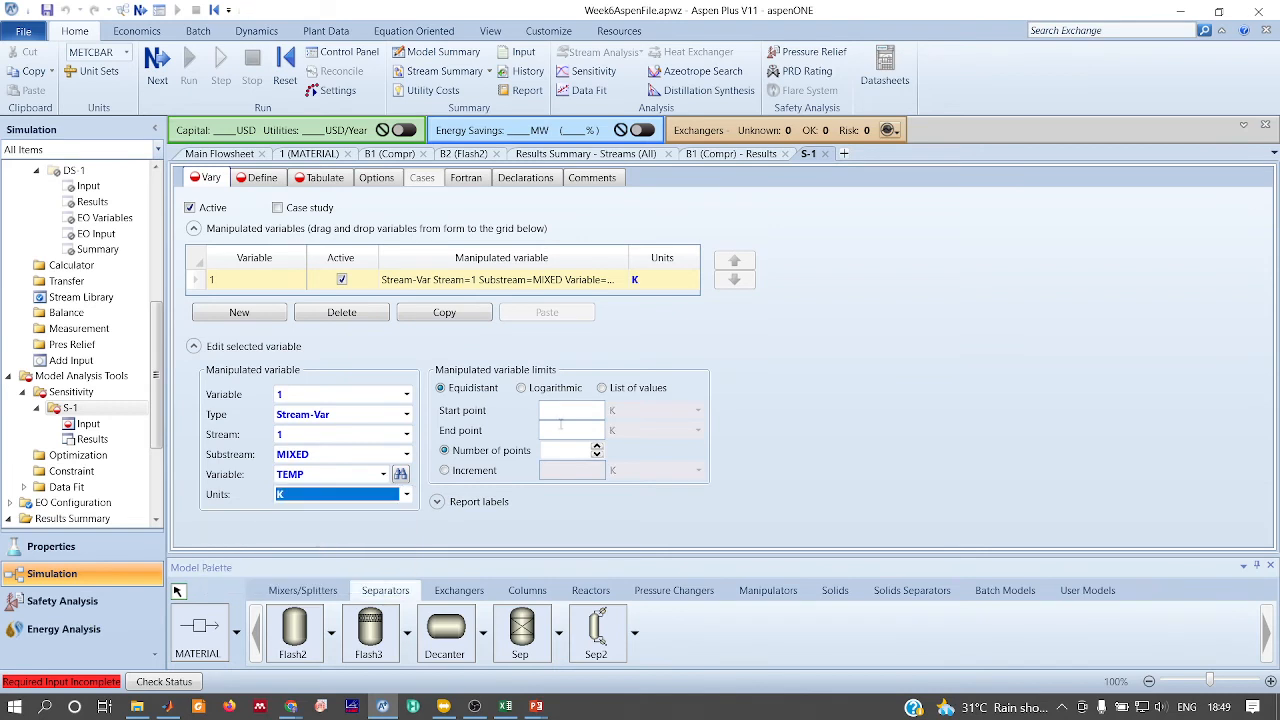
left_click(561, 416)
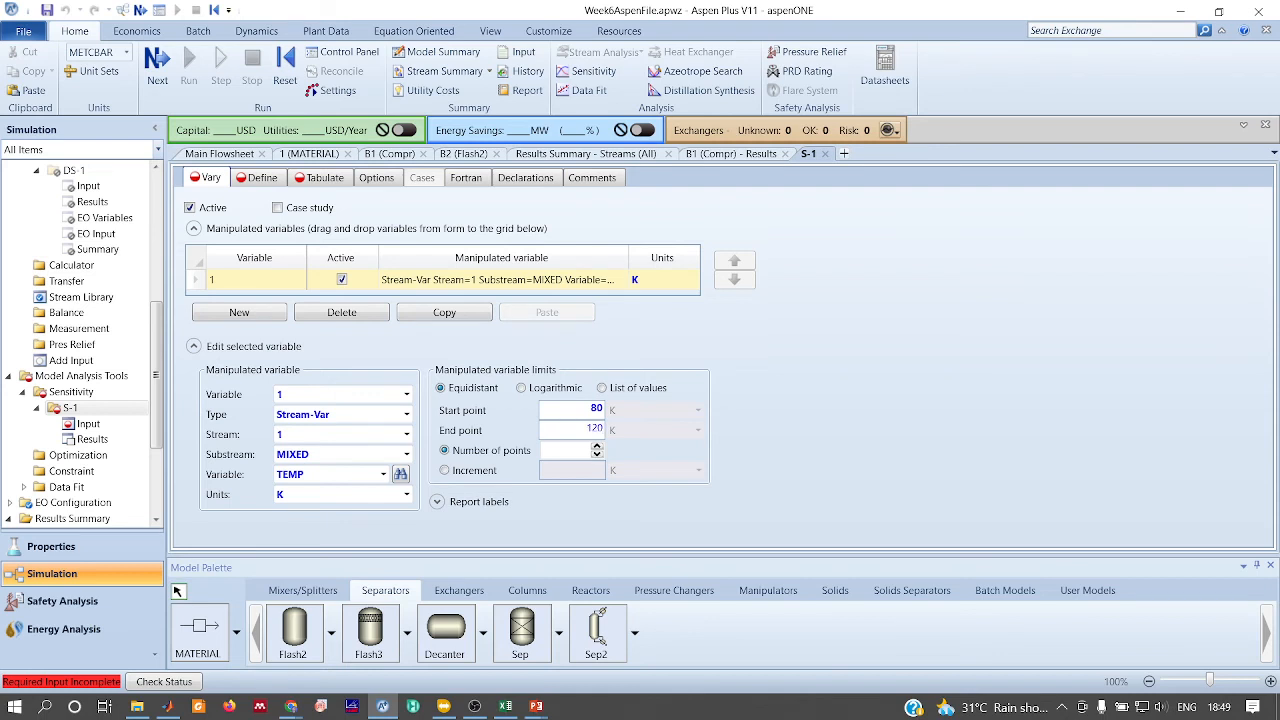
left_click(482, 470)
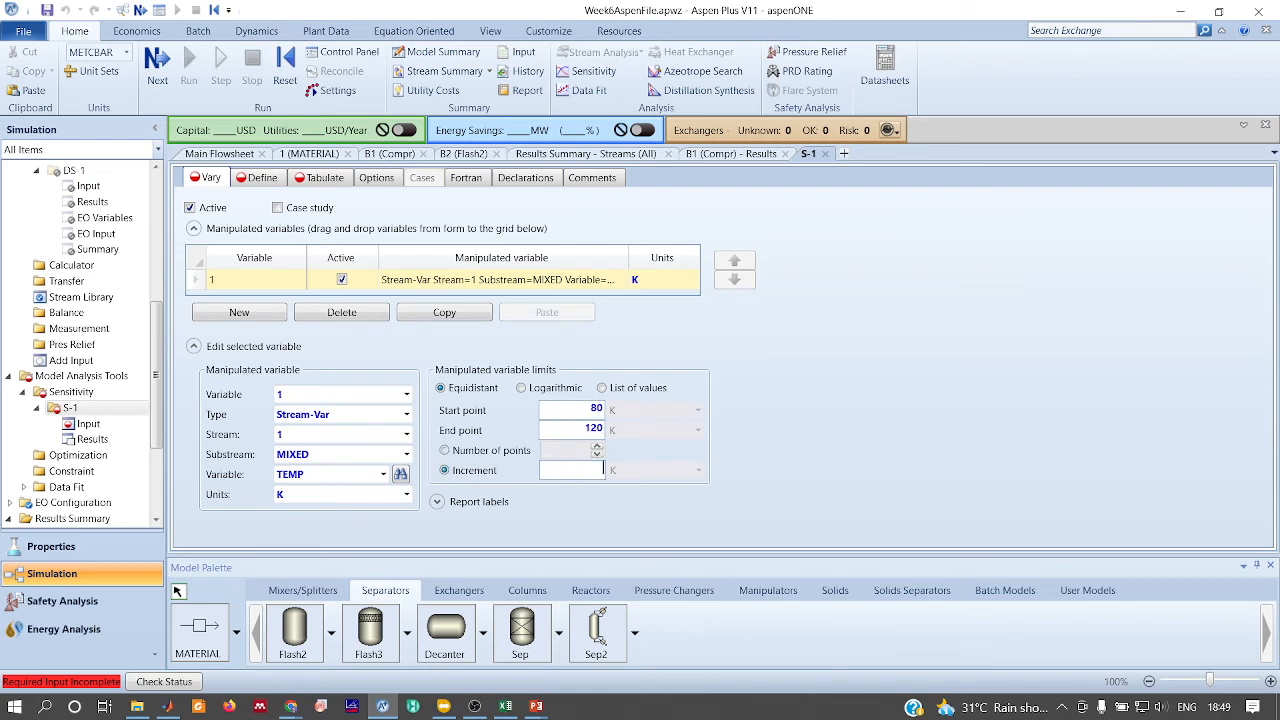
Define sampled variable N4 as the STREAM-VAR MOLE-FLOW of stream 4, substream MIXED, in kmol/hr, and tabulate it
left_click(256, 178)
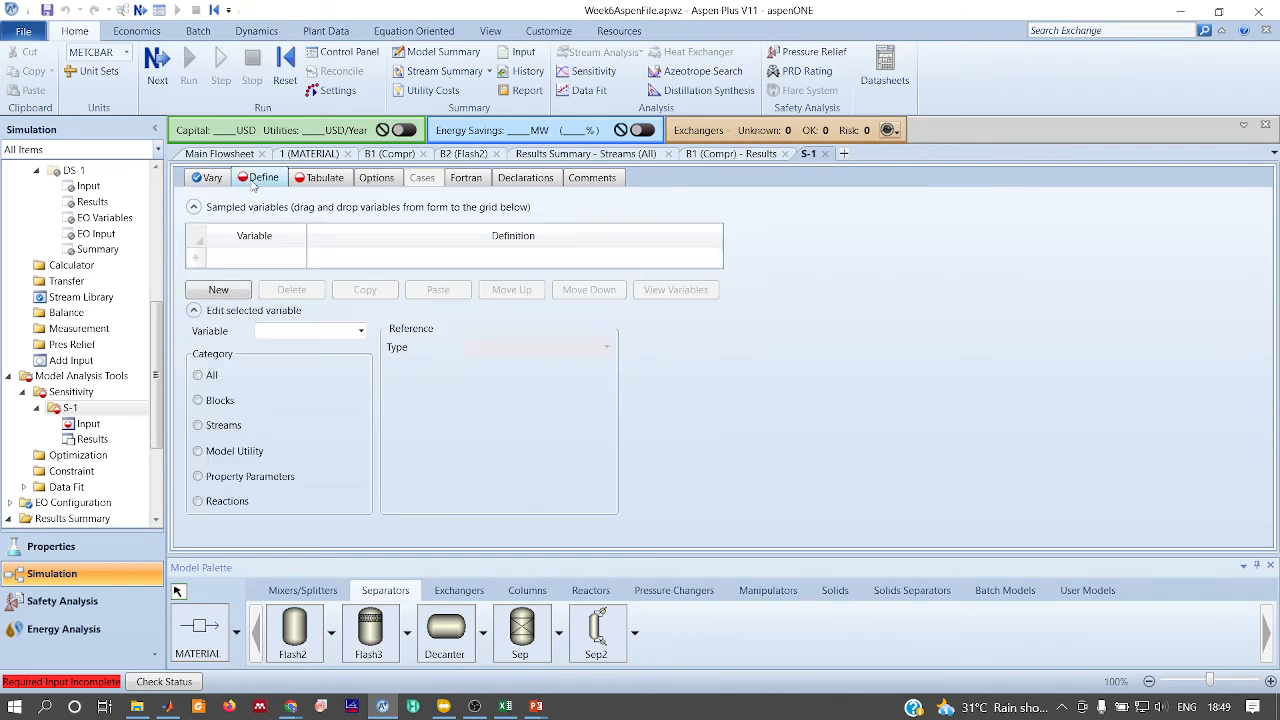
left_click(284, 265)
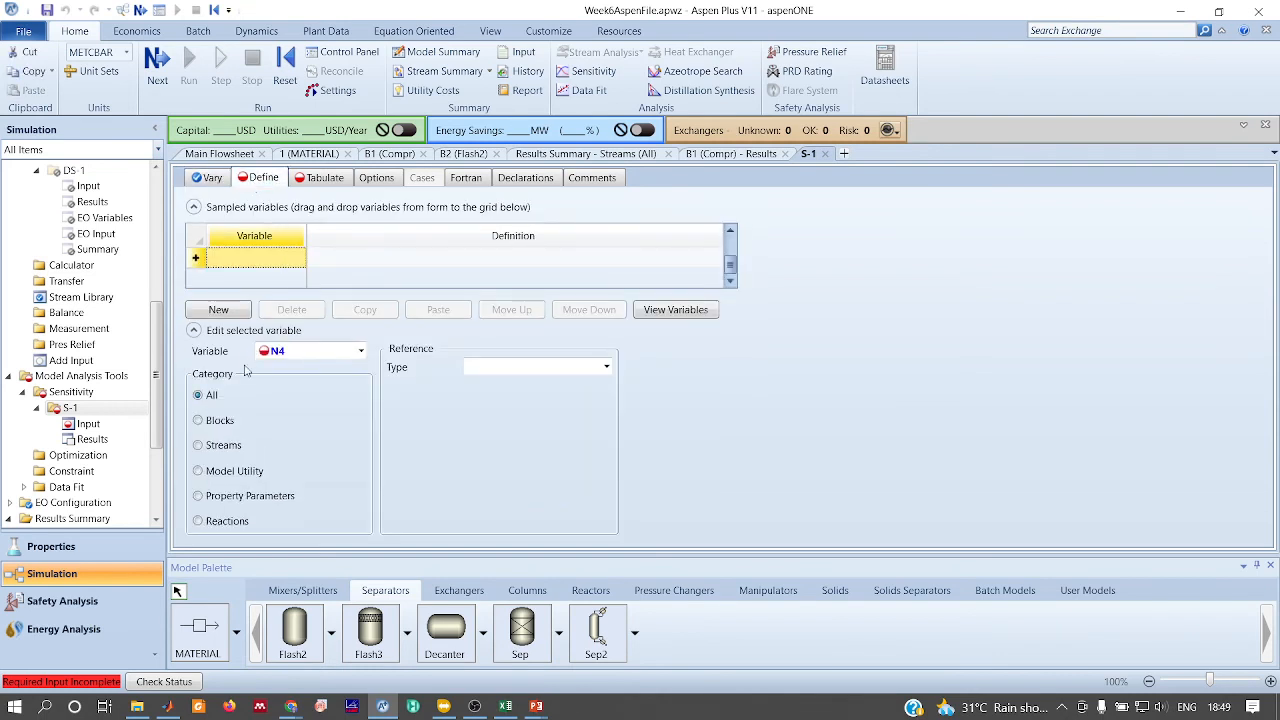
left_click(199, 445)
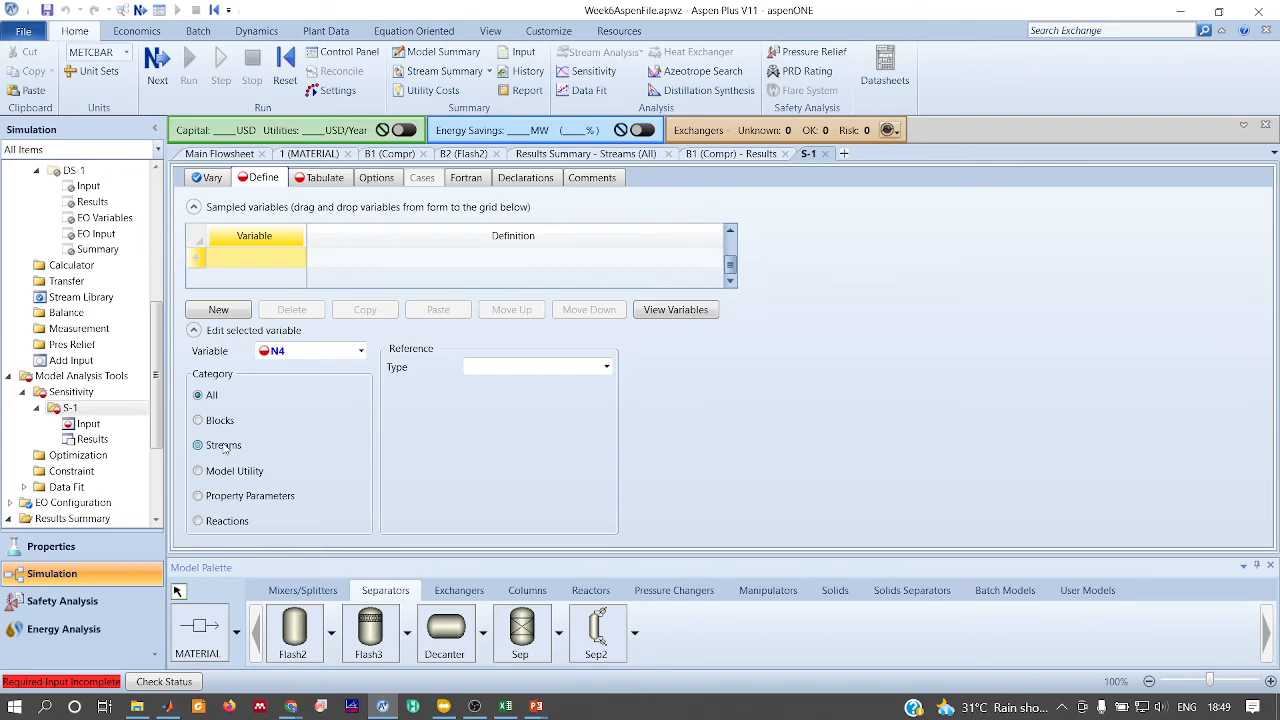
left_click(606, 367)
left_click_drag(606, 393, 606, 453)
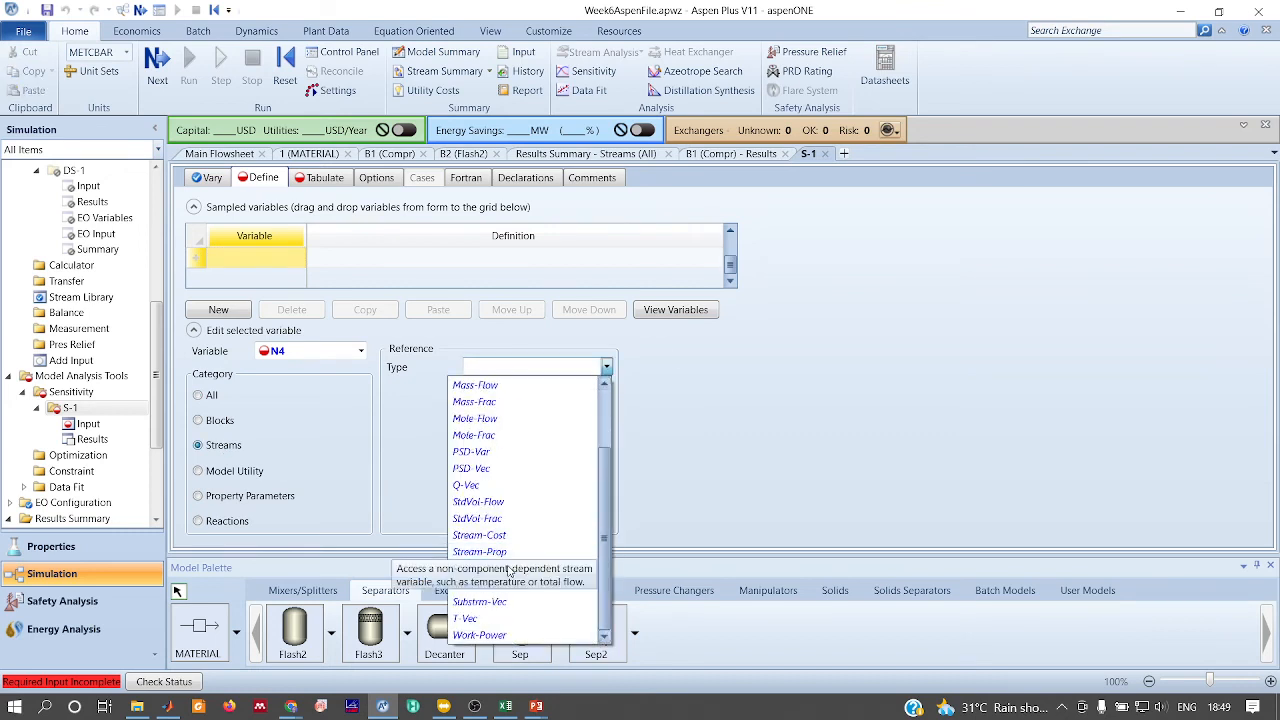
left_click(478, 553)
left_click(606, 387)
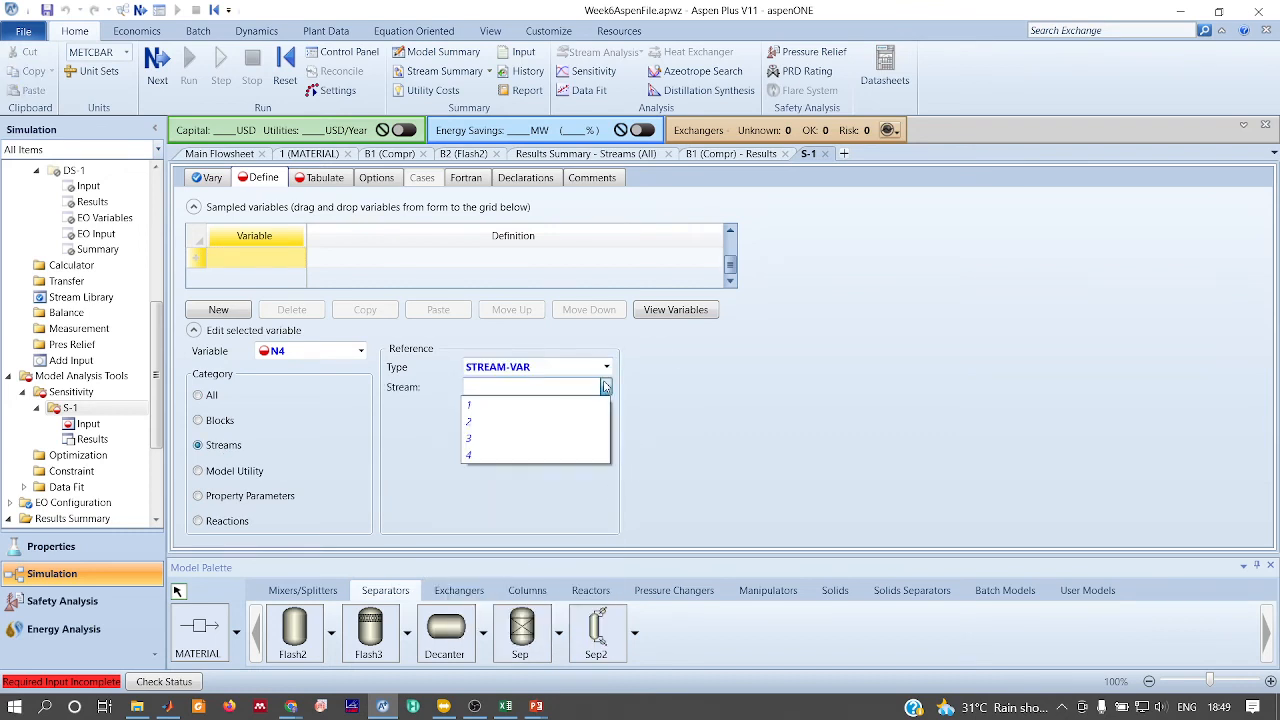
left_click(512, 453)
left_click(582, 427)
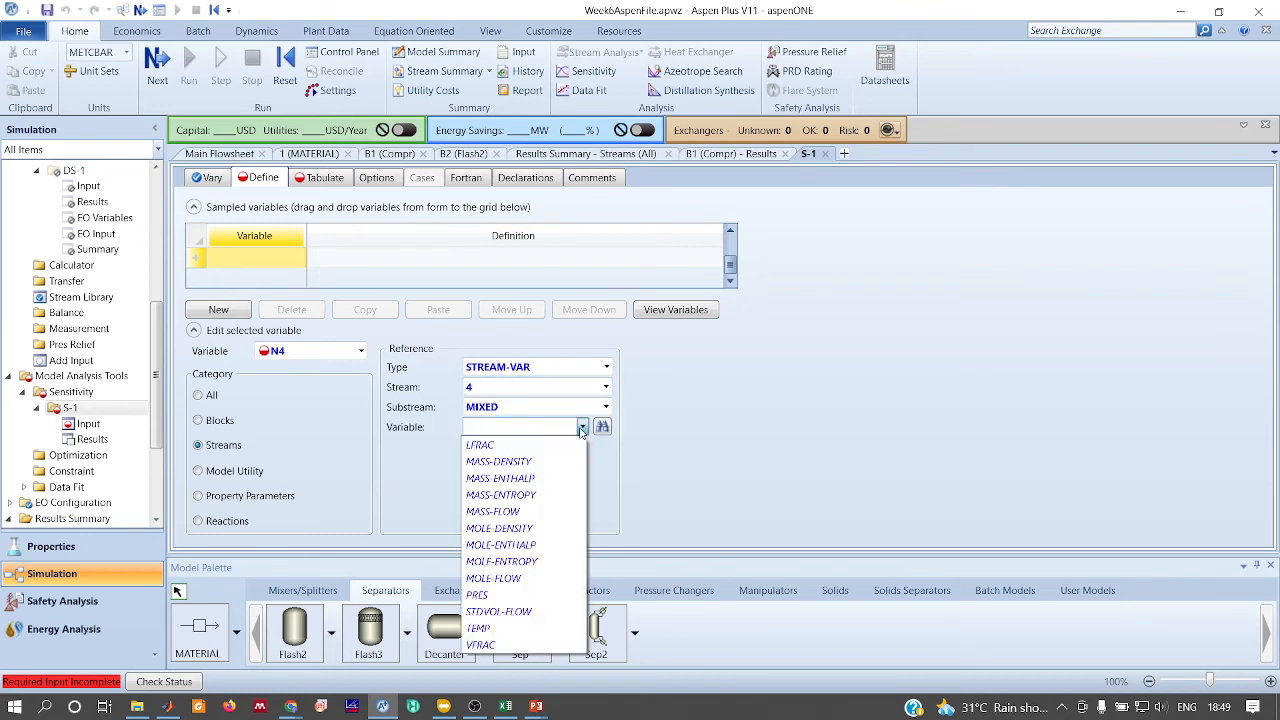
left_click(500, 578)
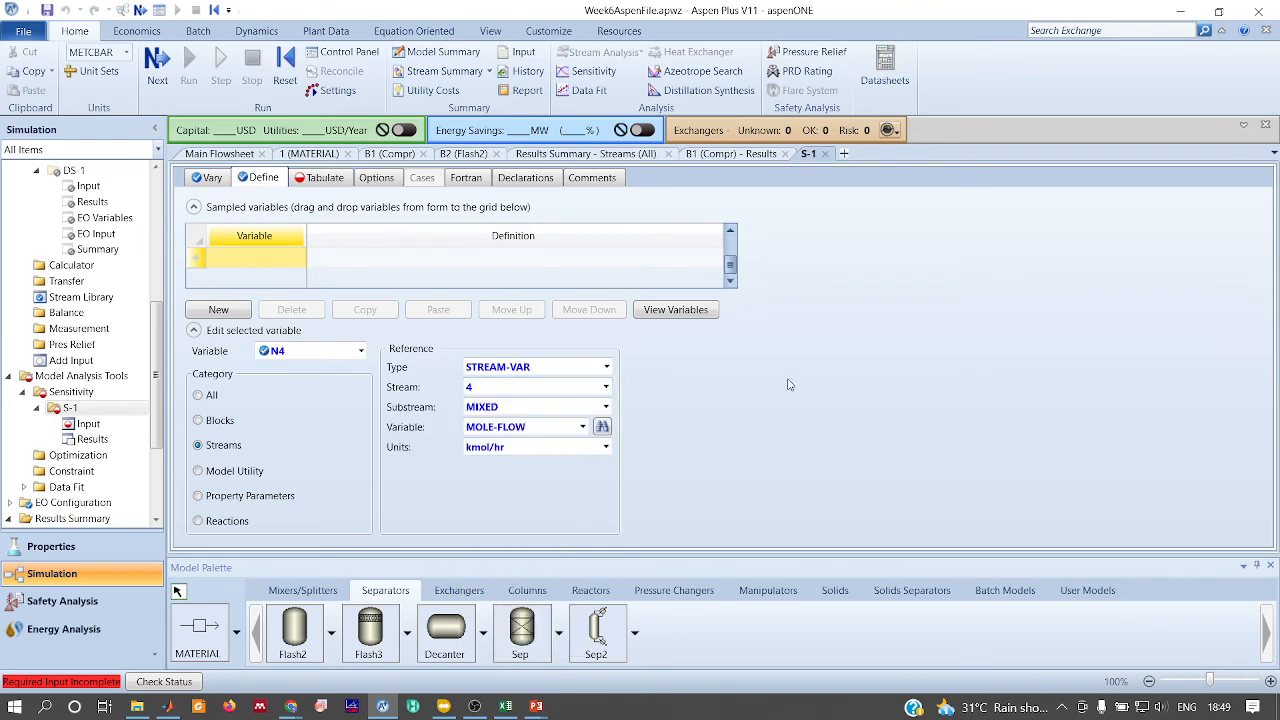
left_click(324, 177)
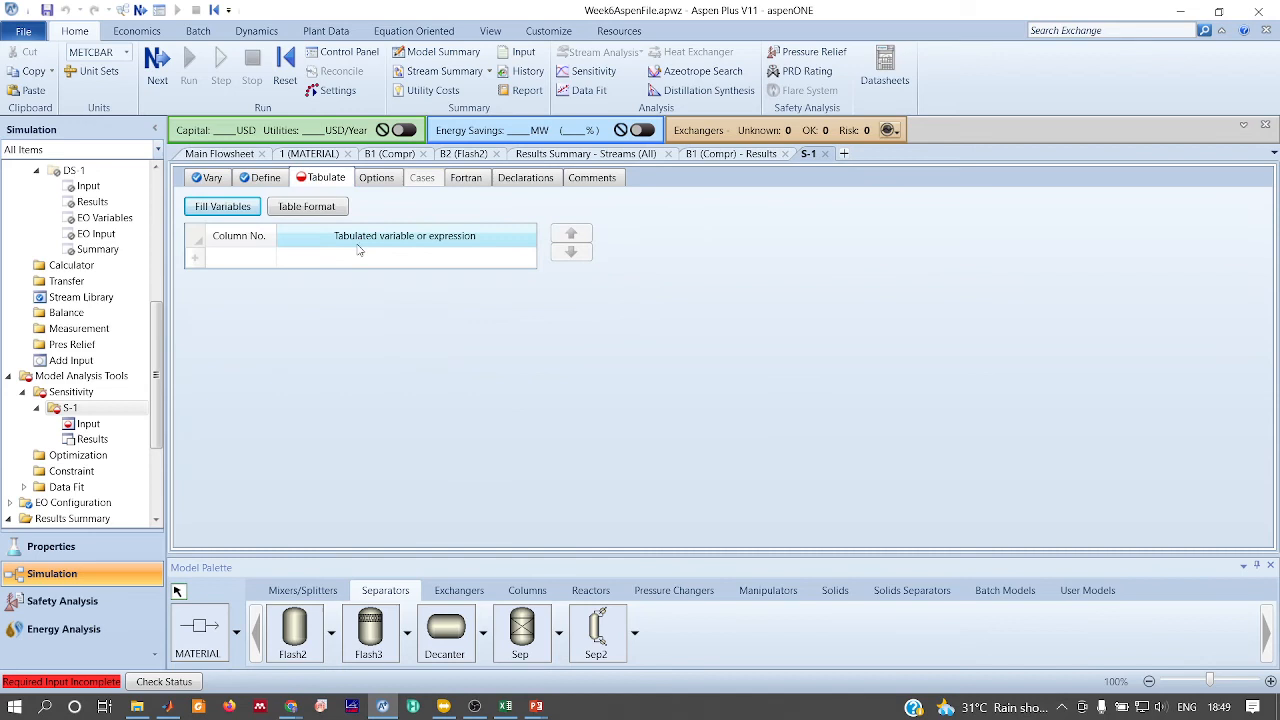
left_click(223, 207)
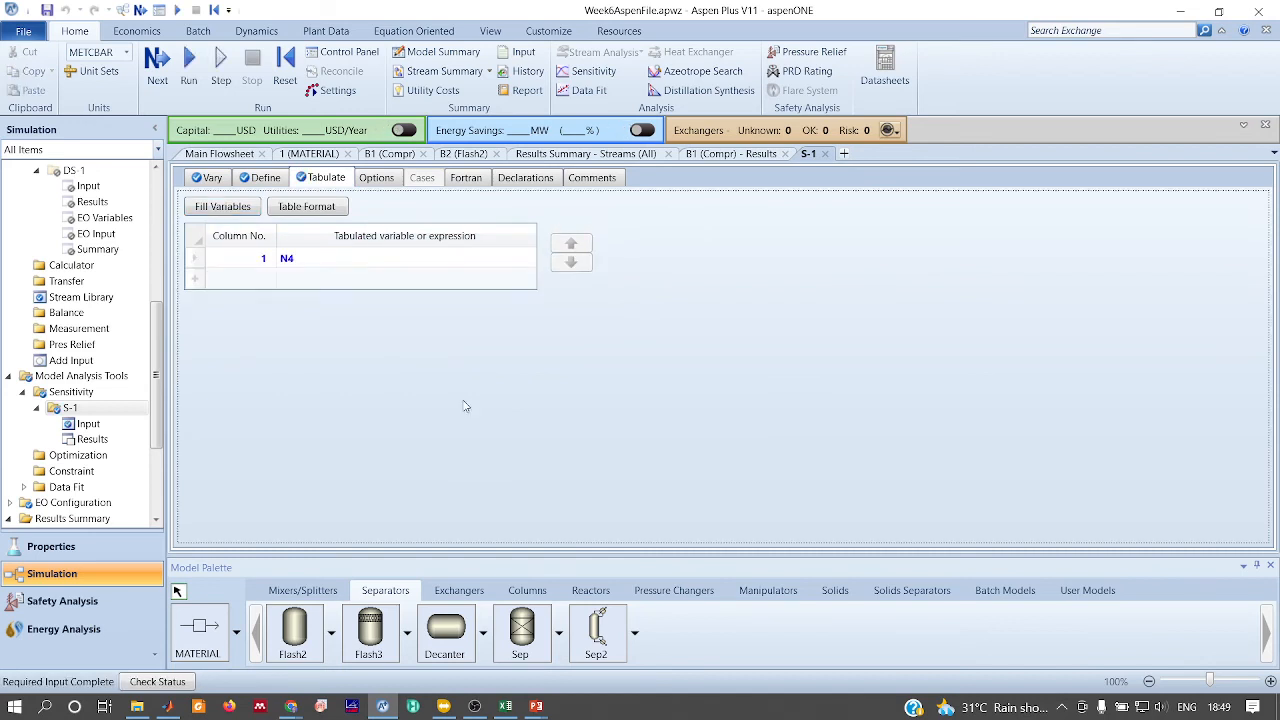
Run the simulation with sensitivity S-1, dismiss the completion dialog, and open the S-1 results
left_click(189, 68)
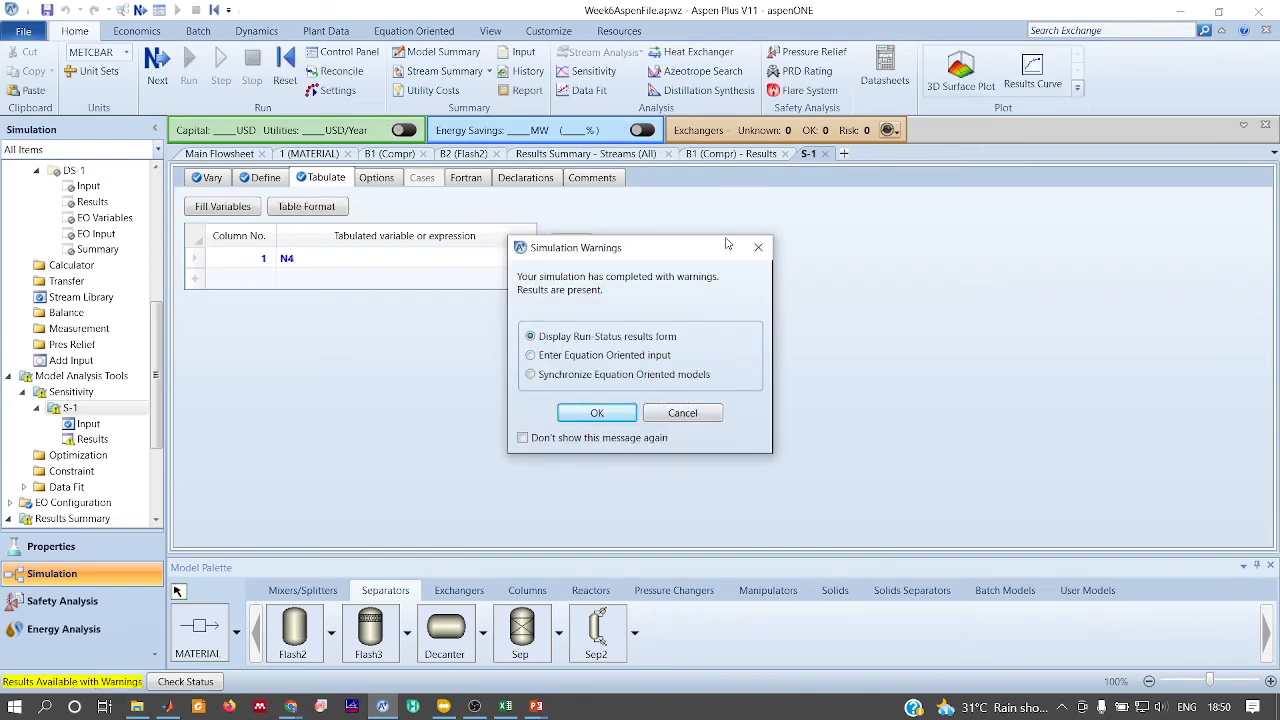
left_click(758, 249)
left_click(92, 439)
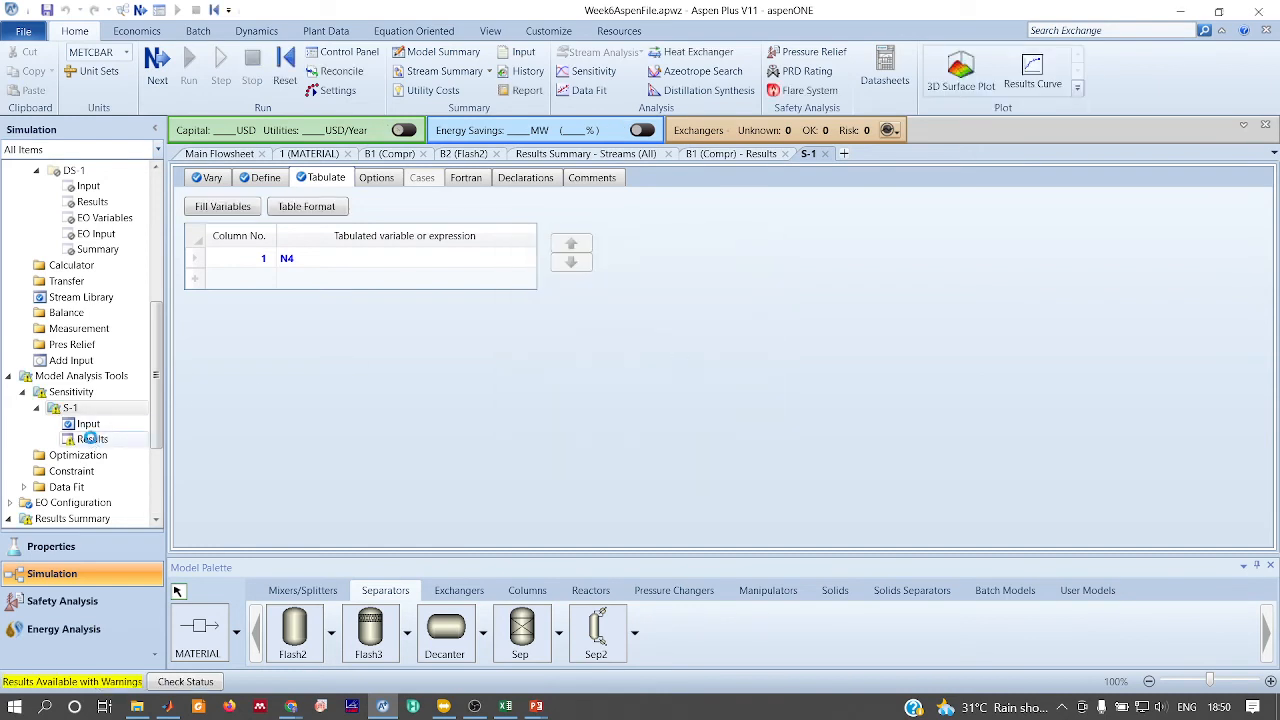
Reinitialize the simulation and set the pressure of feed stream 1 to 20 bar
left_click_drag(489, 243, 488, 331)
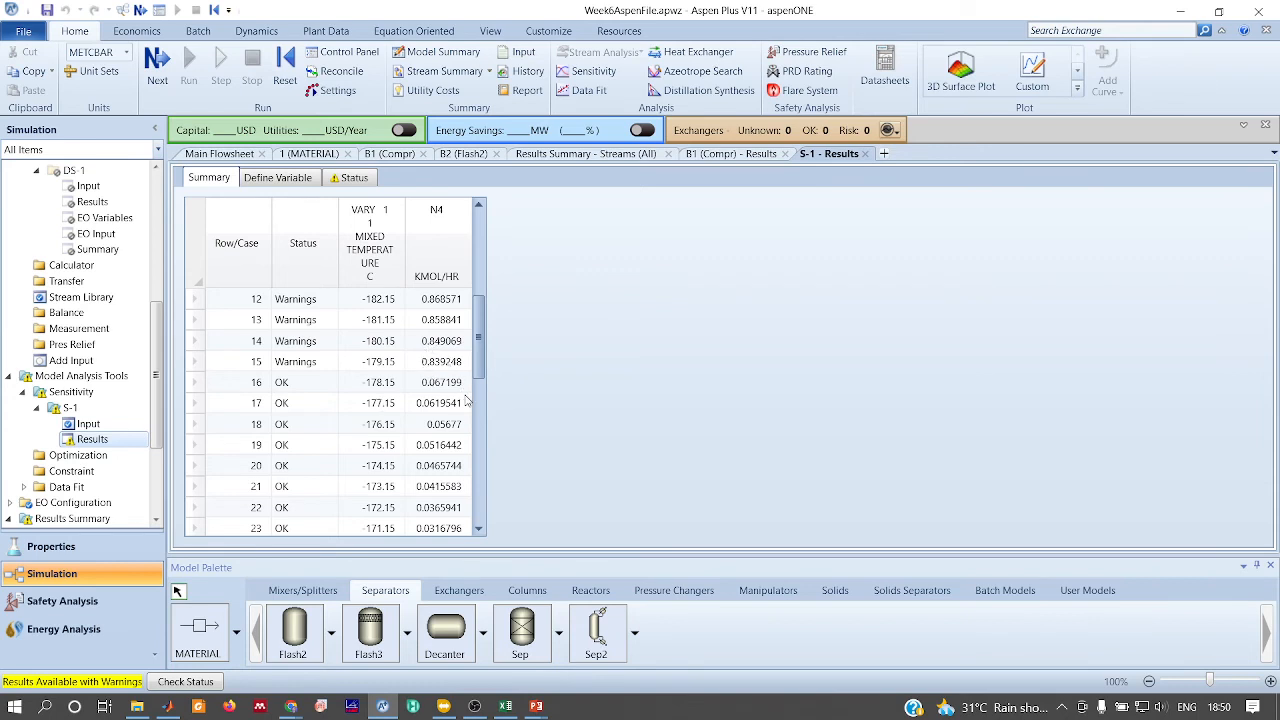
left_click(290, 78)
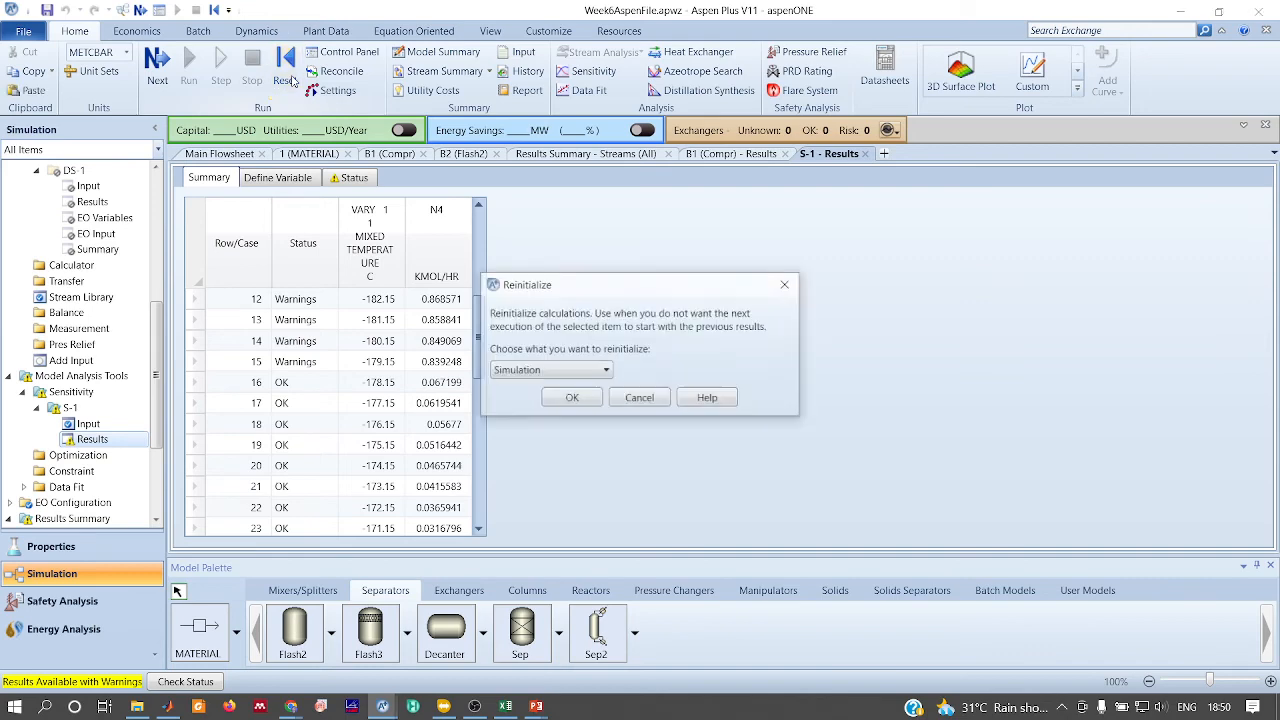
key("Return")
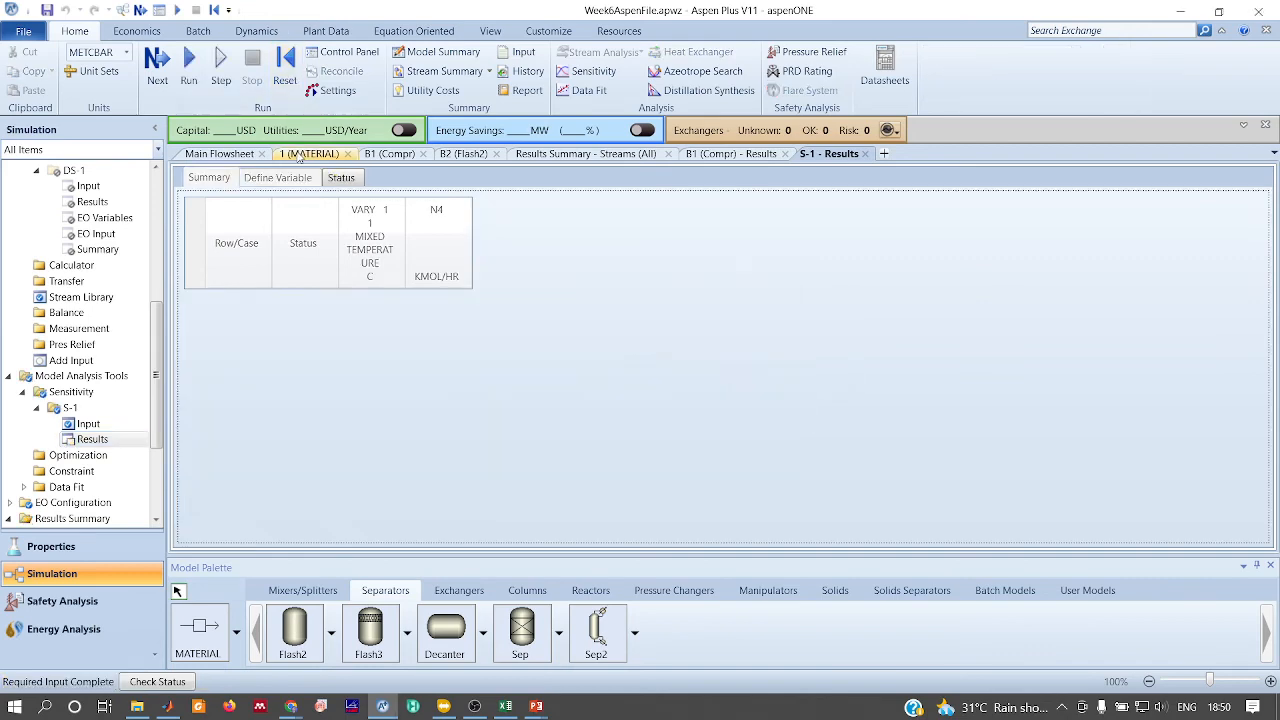
left_click(300, 155)
left_click(378, 295)
type("20")
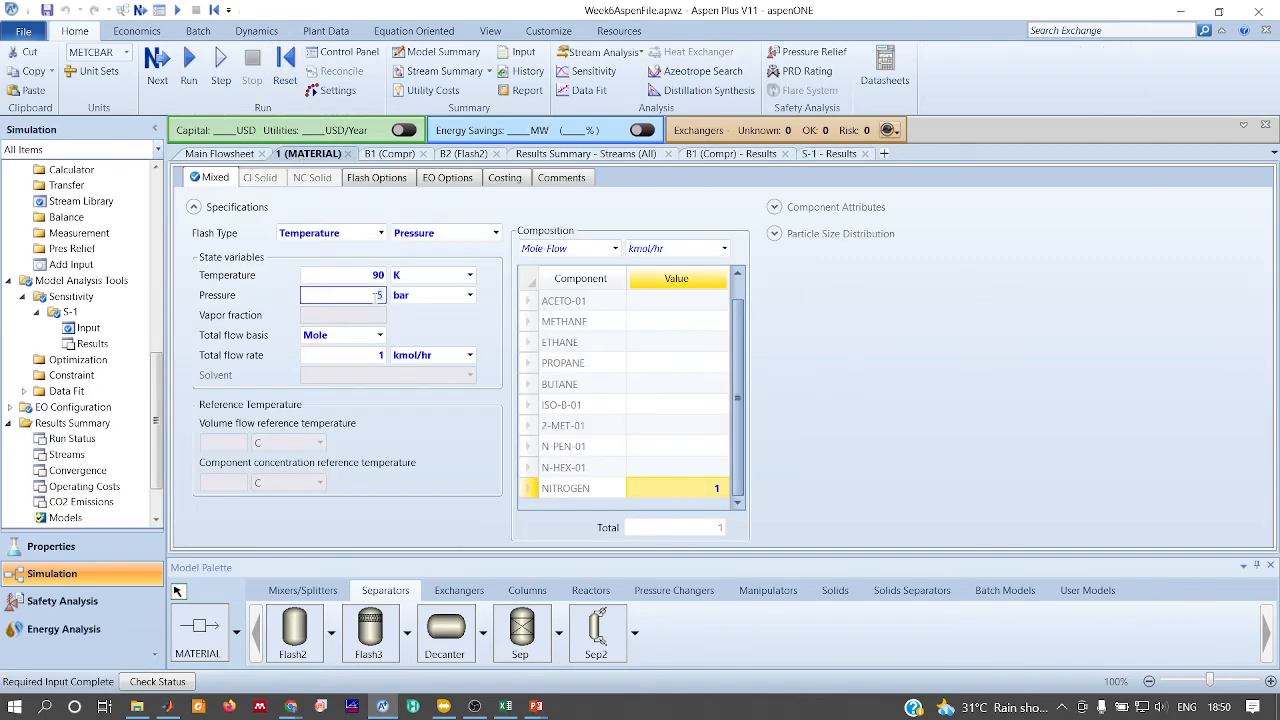
key("Return")
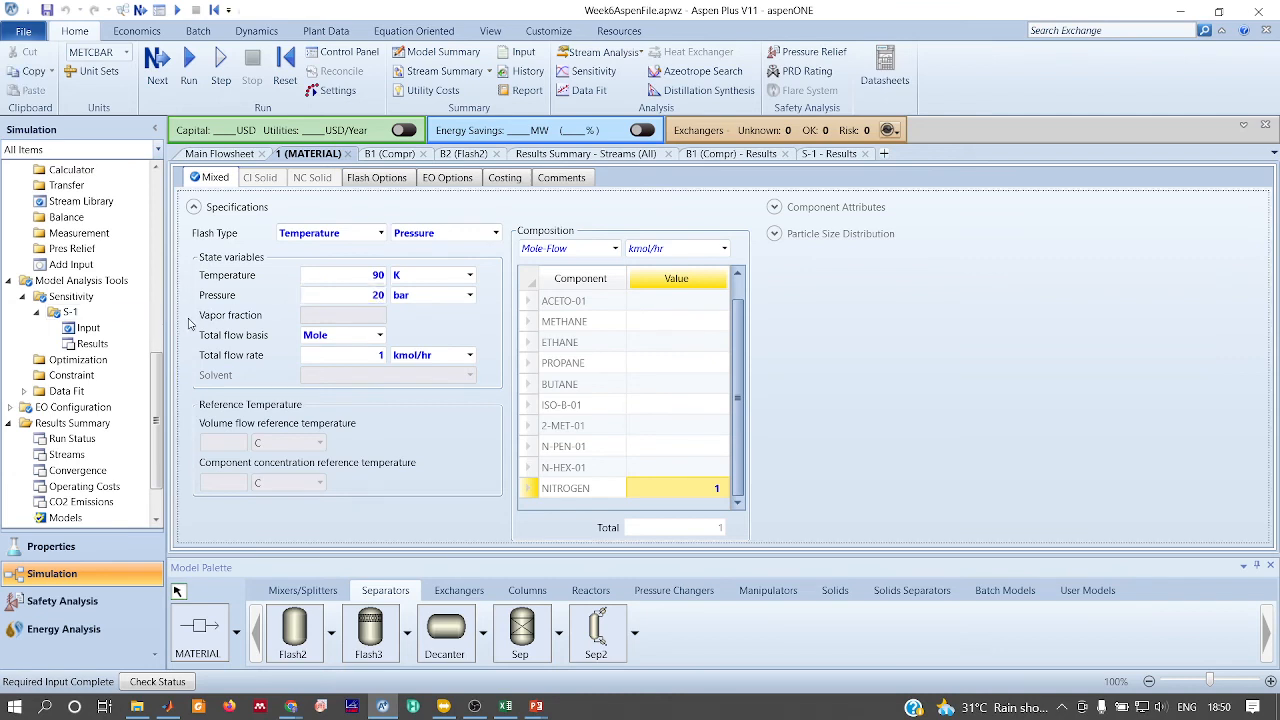
Run the simulation, dismiss the completion dialog, and review the N4 flows in the S-1 results through the last temperature case
left_click(189, 68)
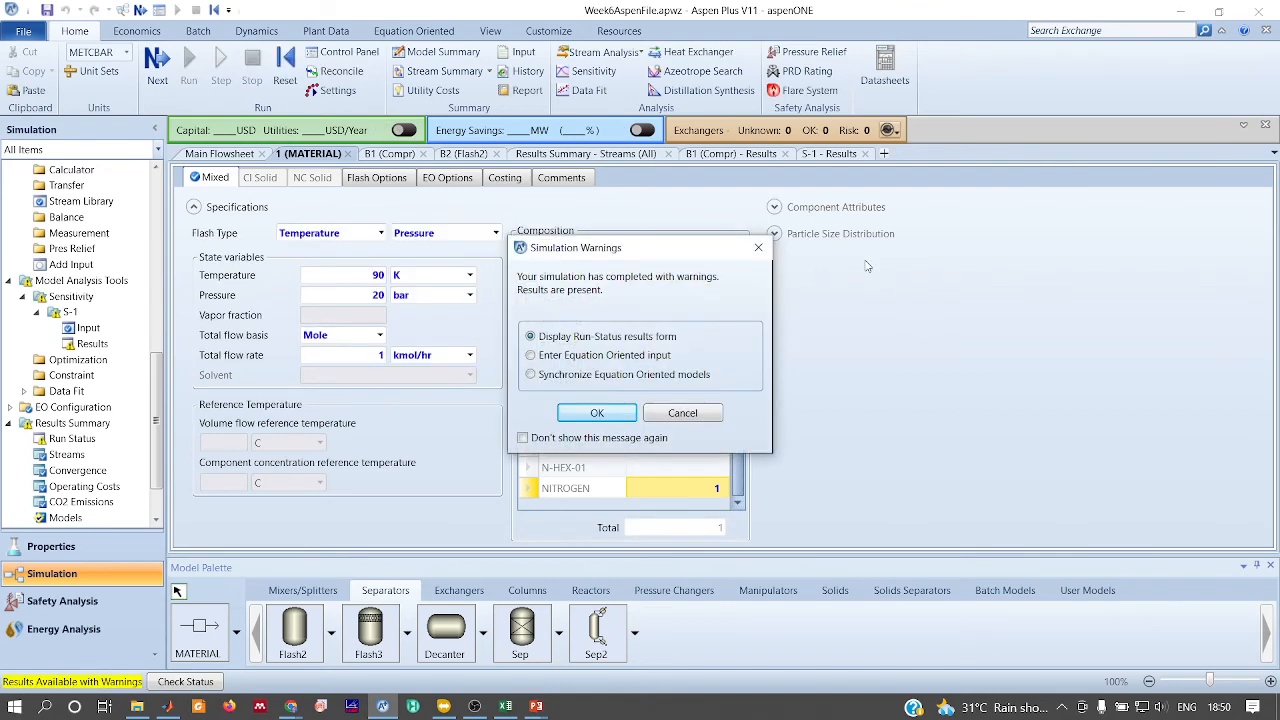
left_click(759, 248)
left_click(829, 154)
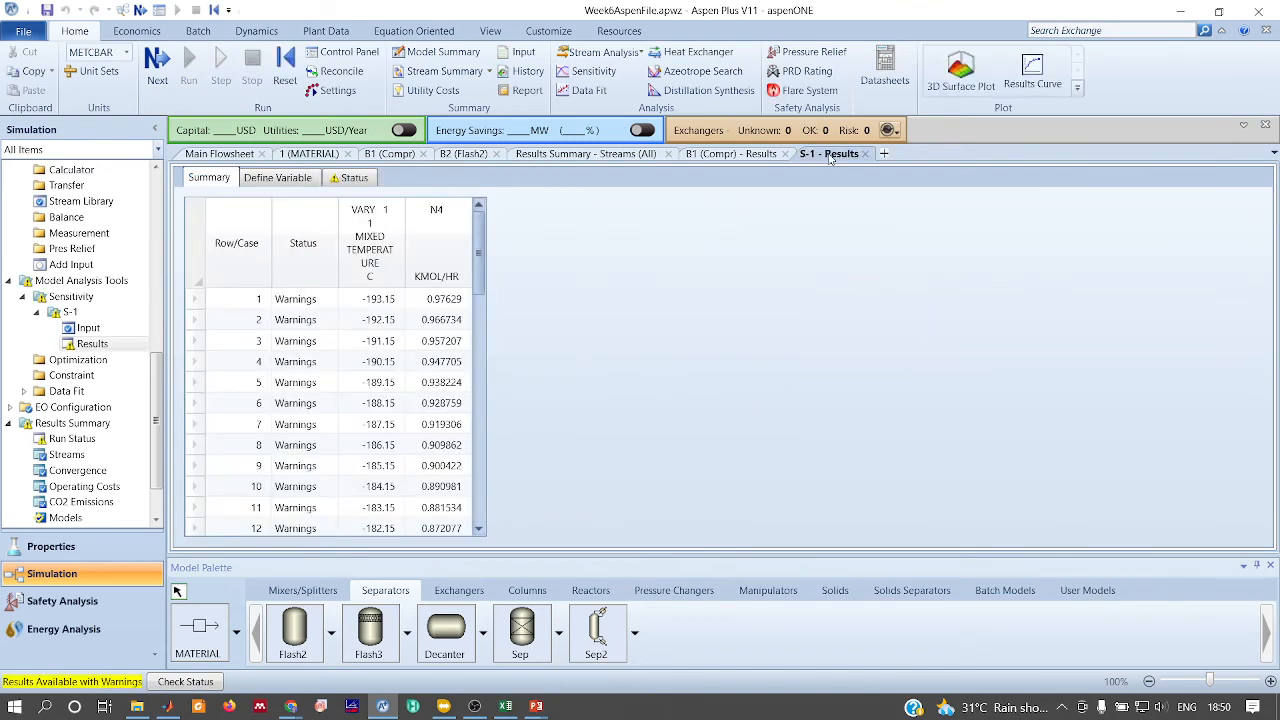
scroll(456, 386, "down", 5)
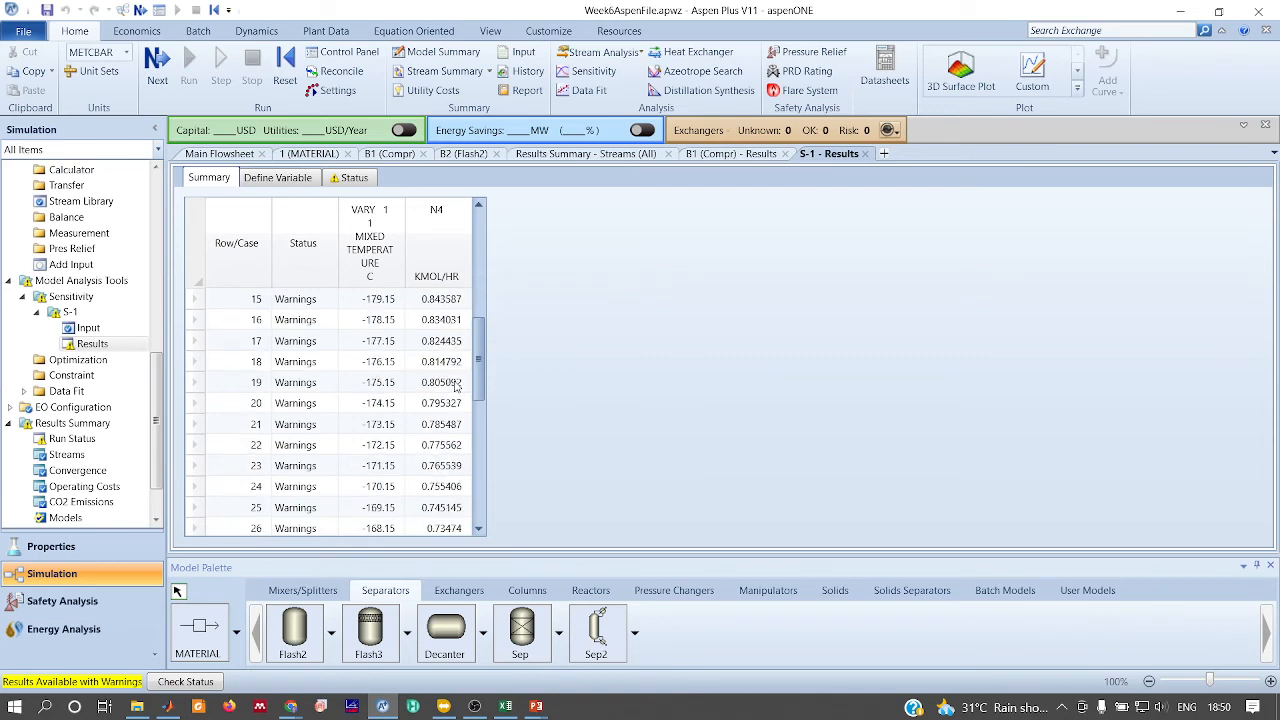
scroll(456, 386, "down", 5)
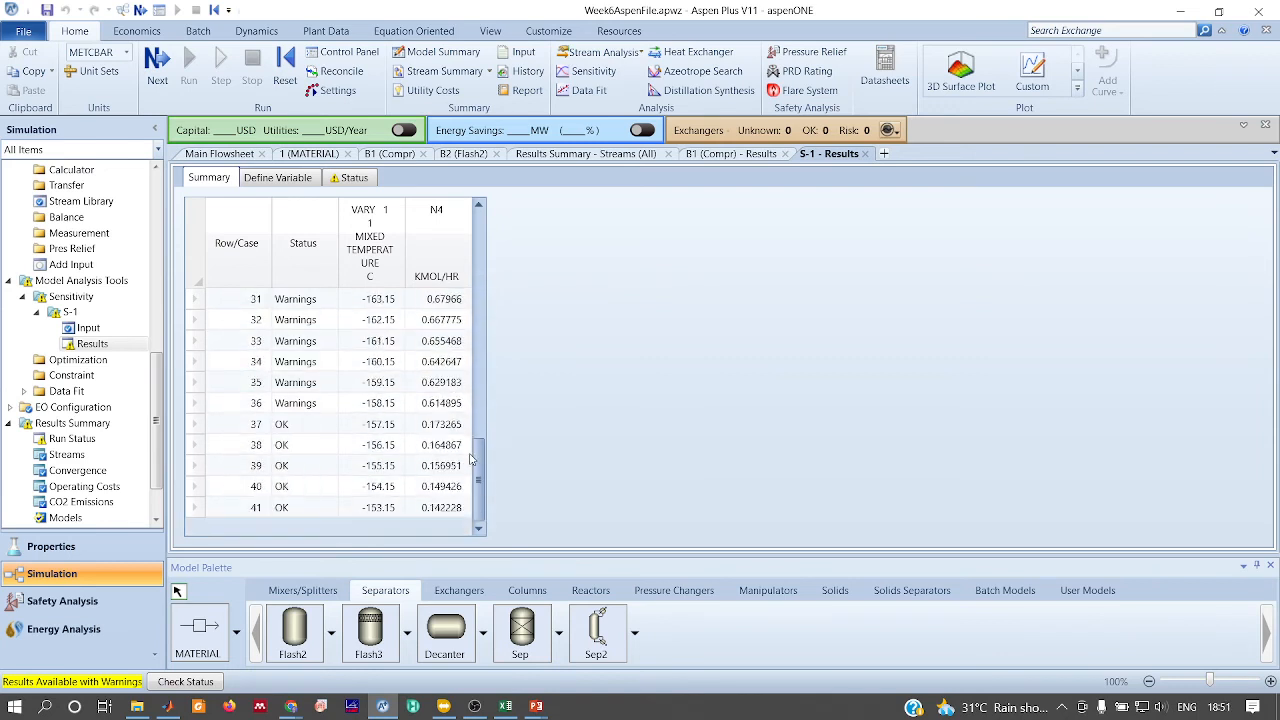
left_click_drag(484, 459, 484, 454)
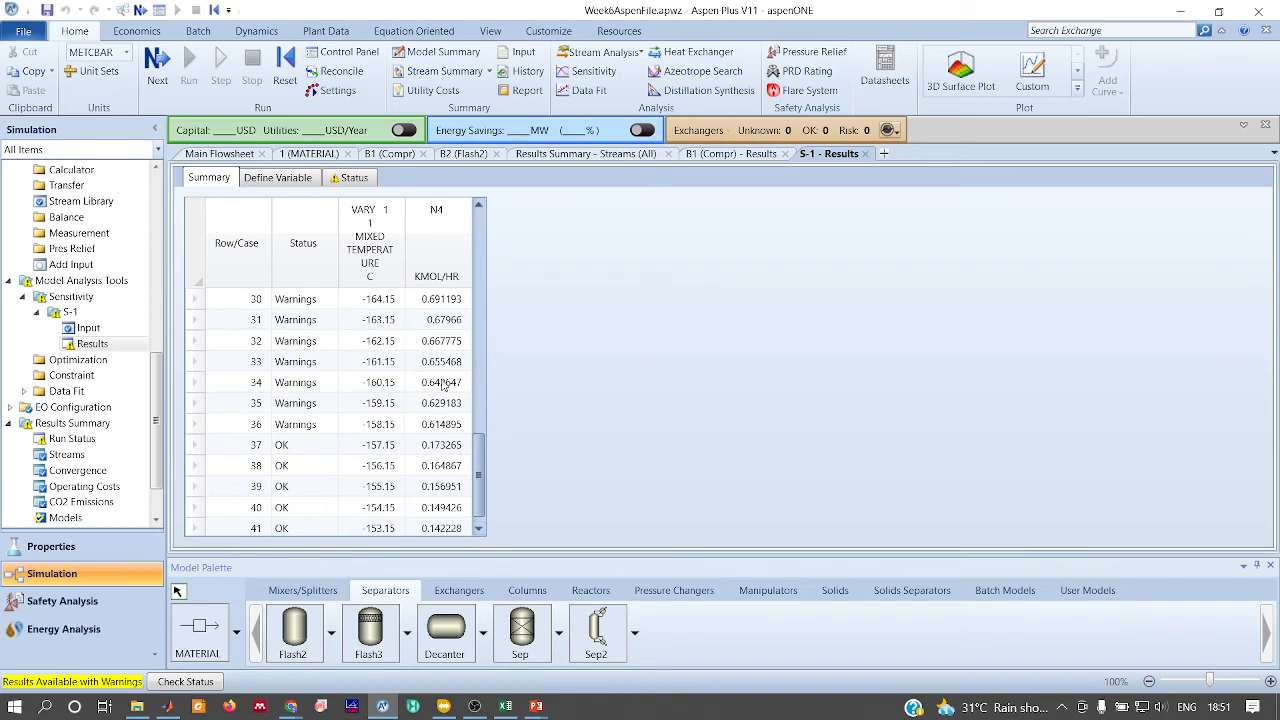
left_click_drag(480, 452, 478, 479)
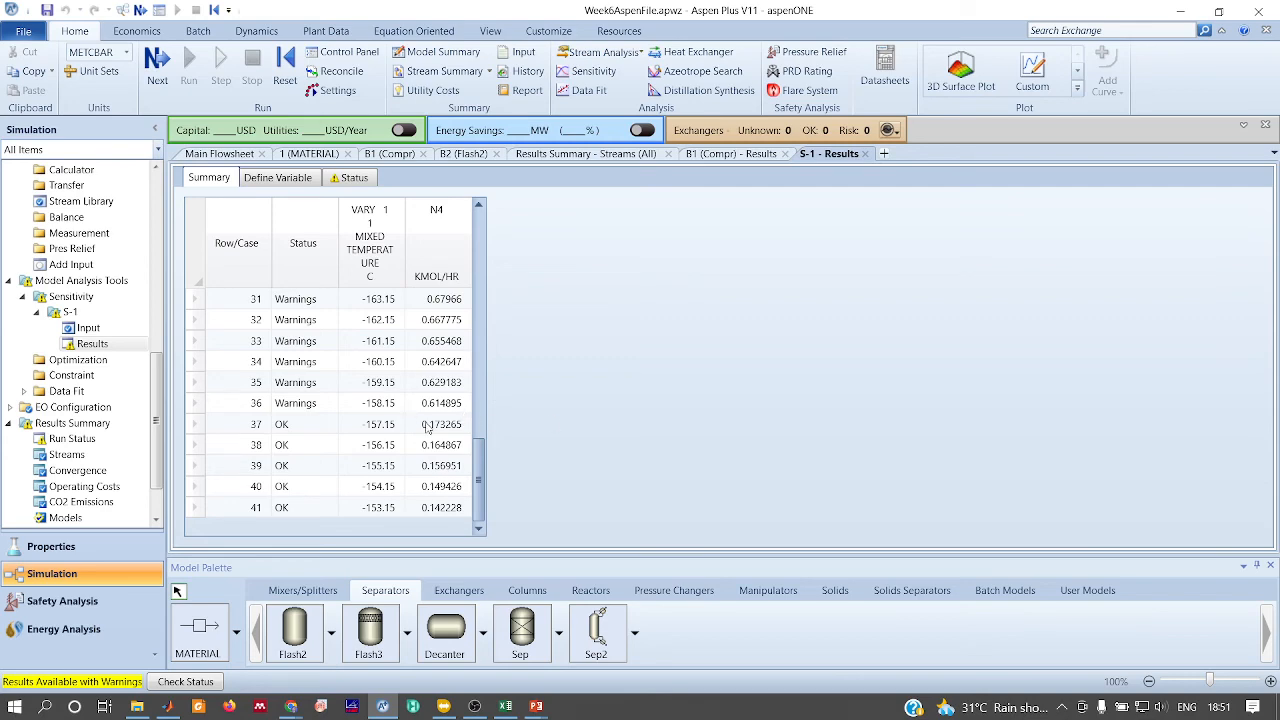
Switch to the Google Meet call, check the participant list and in-call messages, and return to the S-1 results in Aspen Plus
key("alt+Tab")
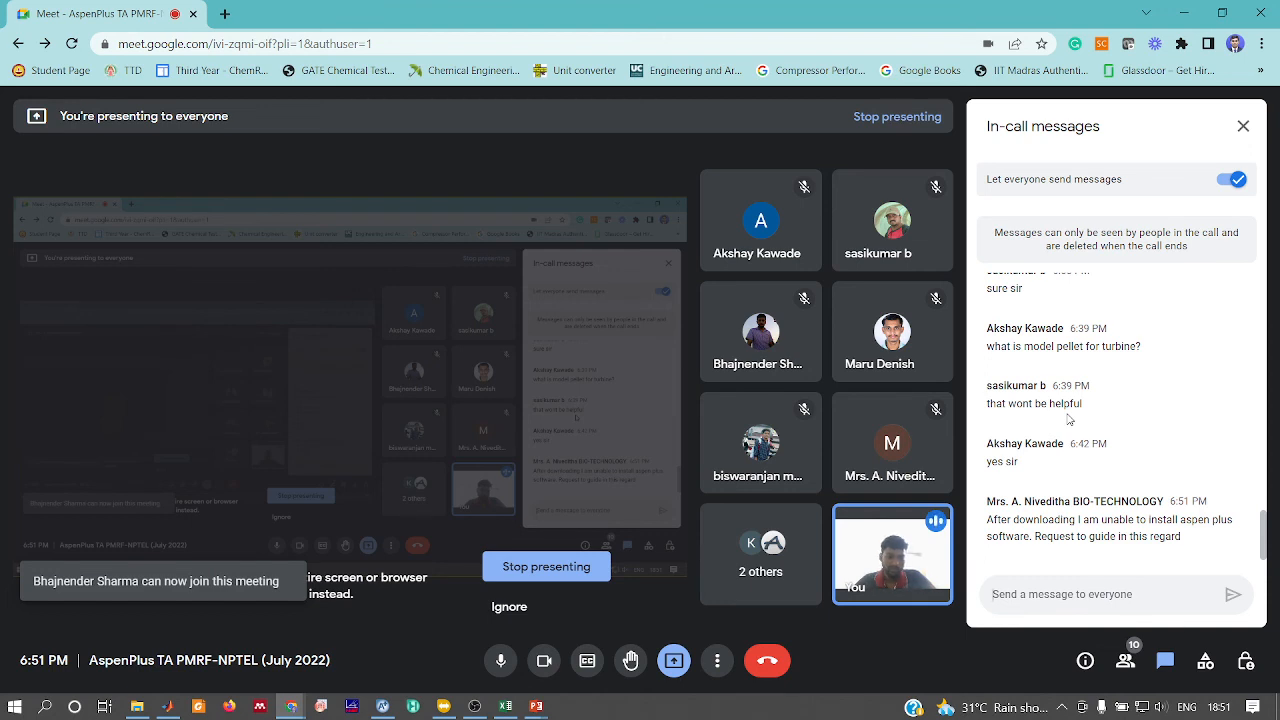
left_click(1124, 665)
scroll(1128, 462, "down", 2)
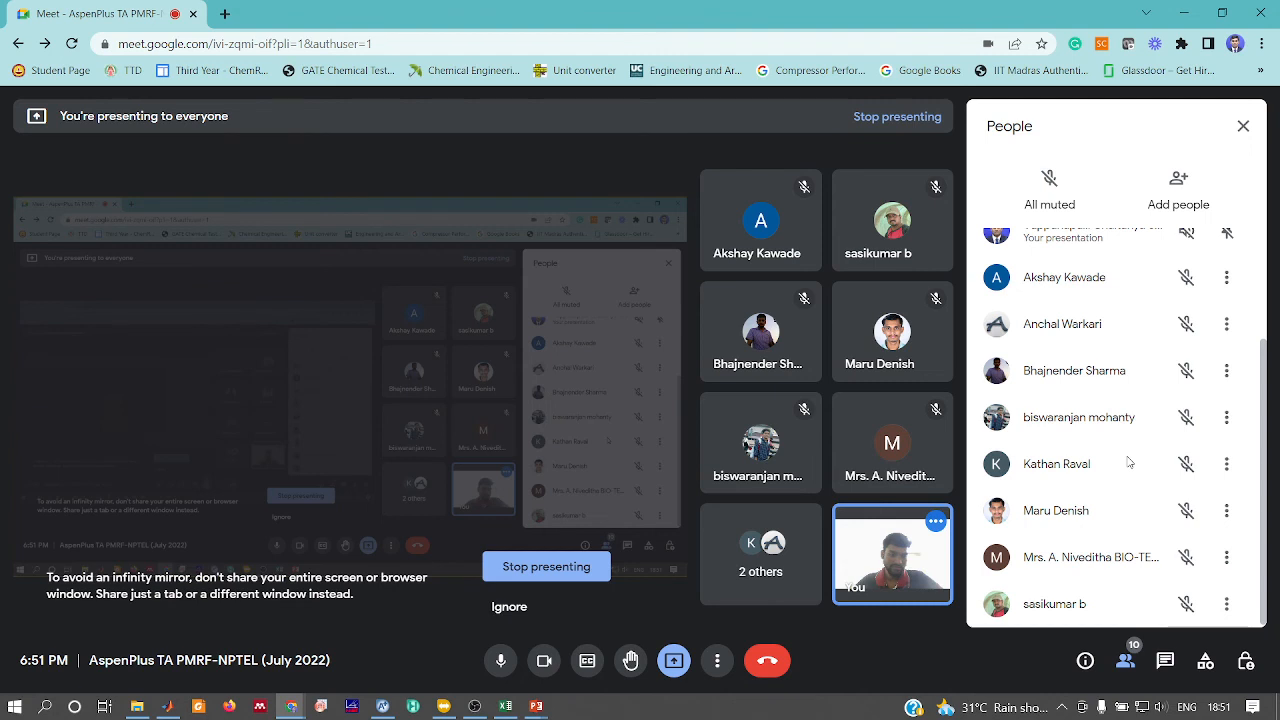
scroll(1128, 462, "up", 2)
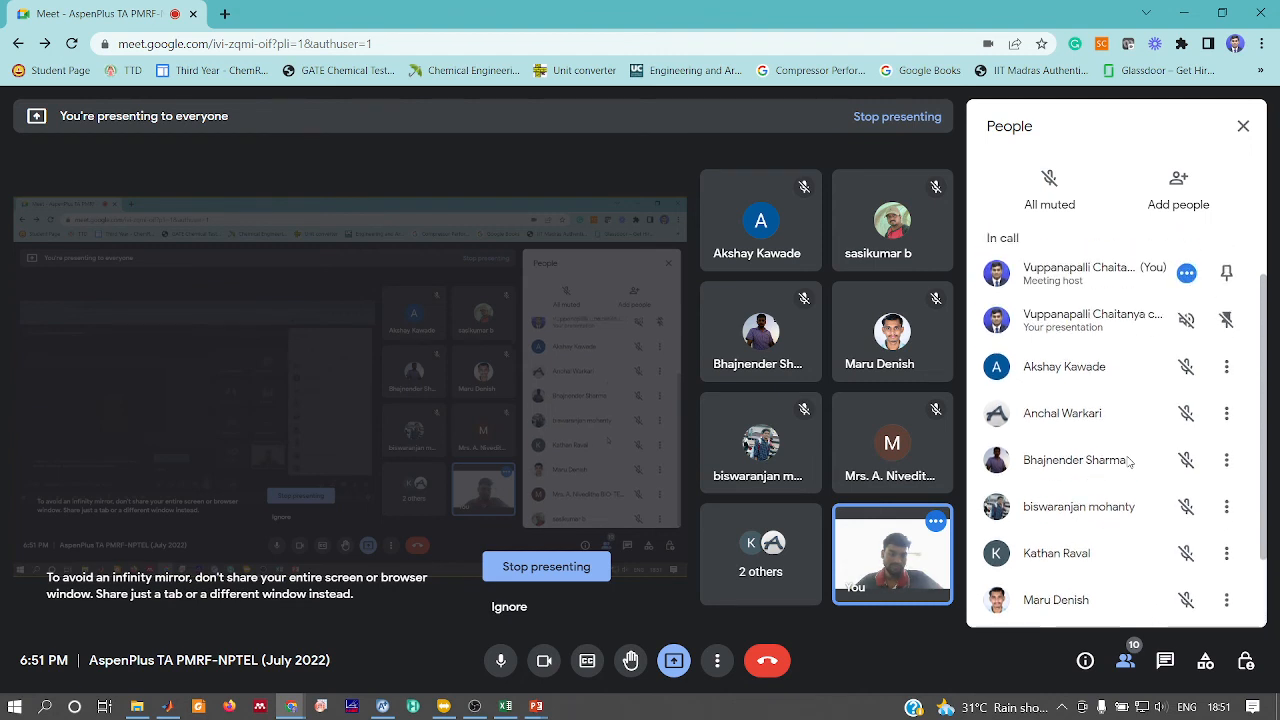
left_click(1164, 661)
key("alt+Tab")
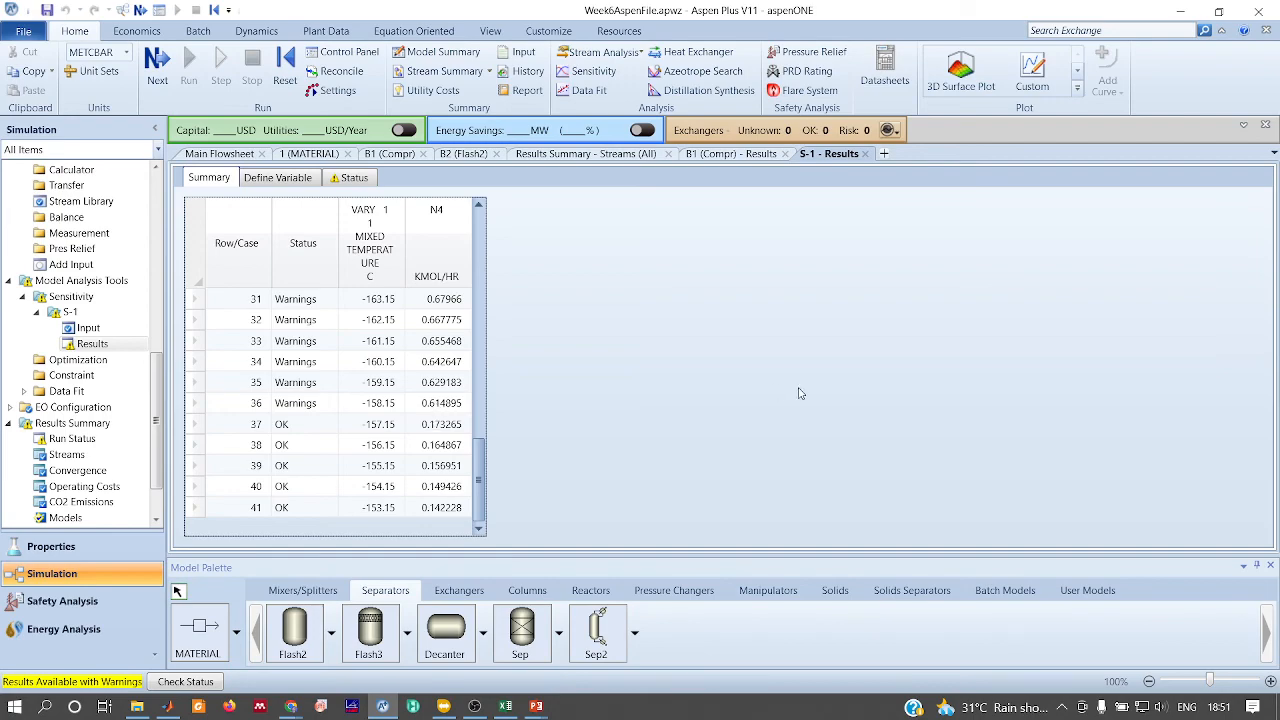
key("alt+Tab")
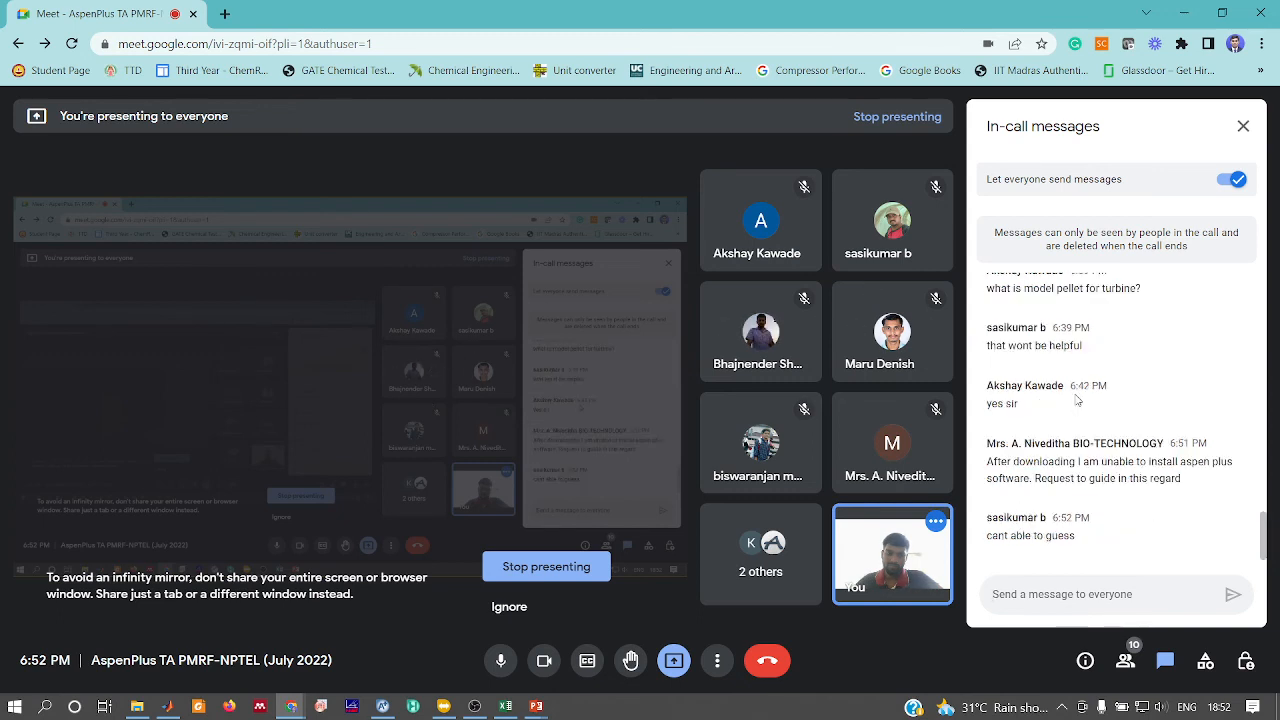
key("alt+Tab")
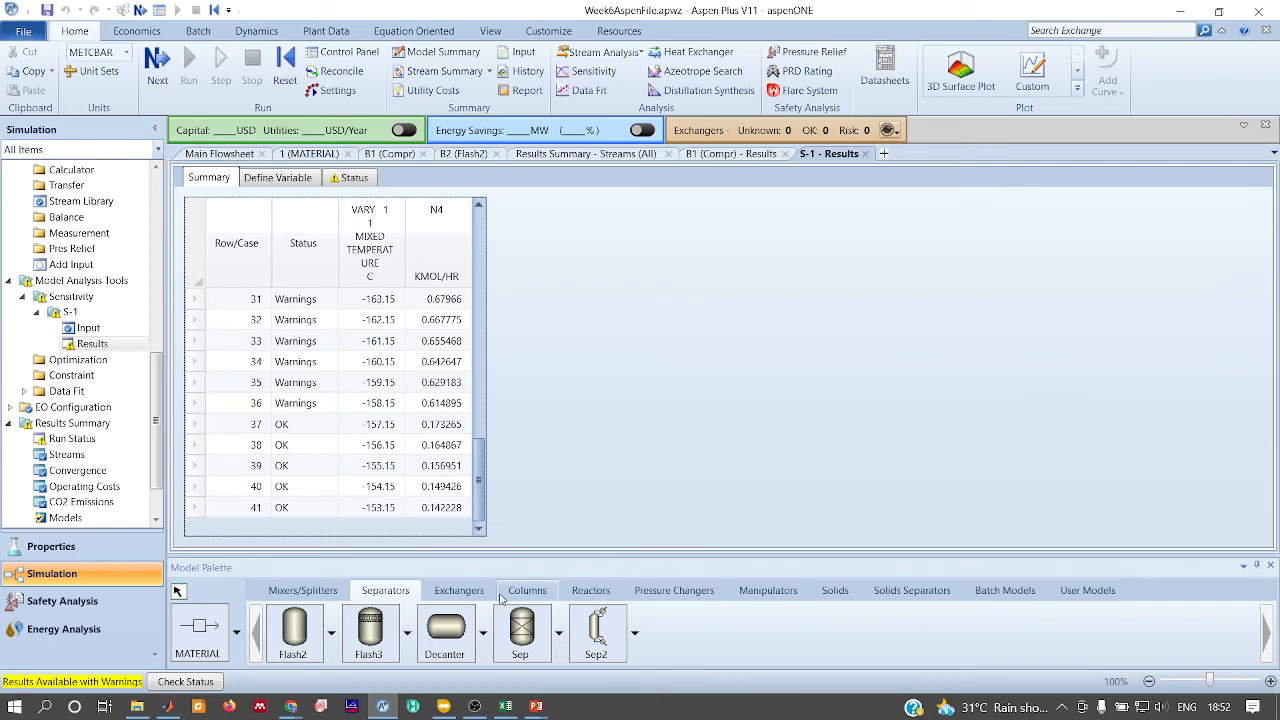
Open REFPROP and set its pressure unit to bar
left_click(352, 708)
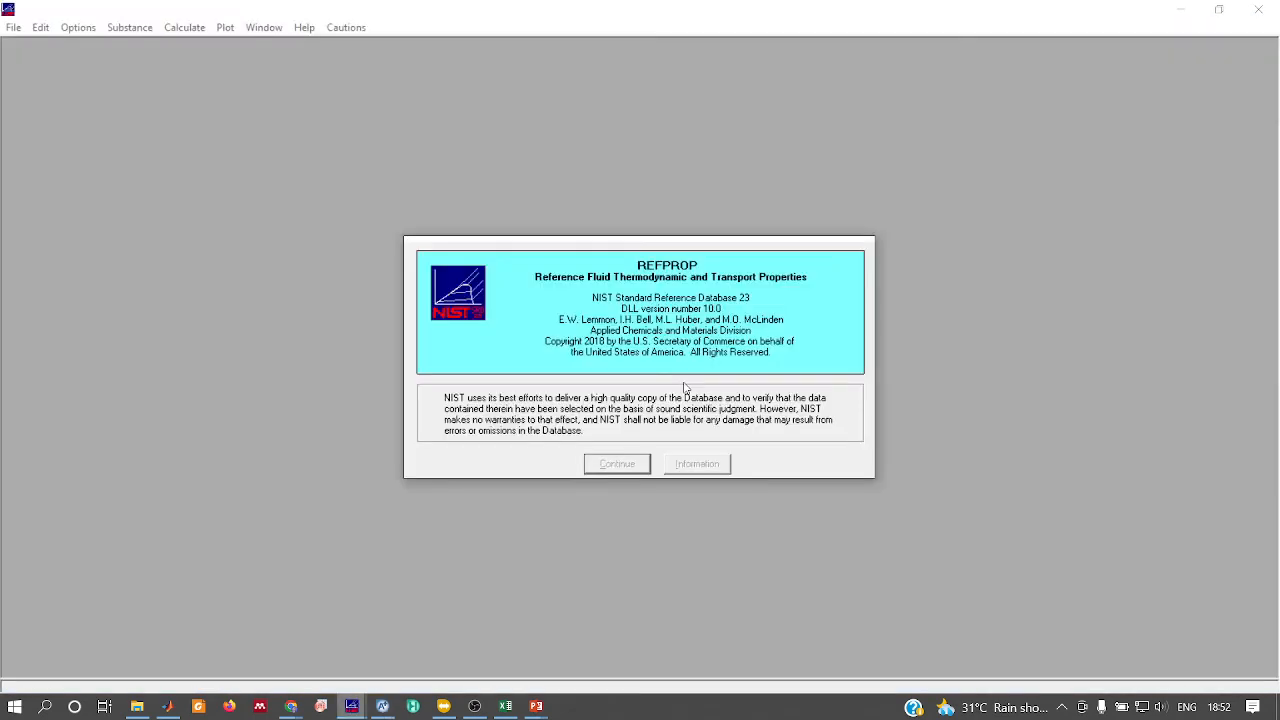
left_click(608, 466)
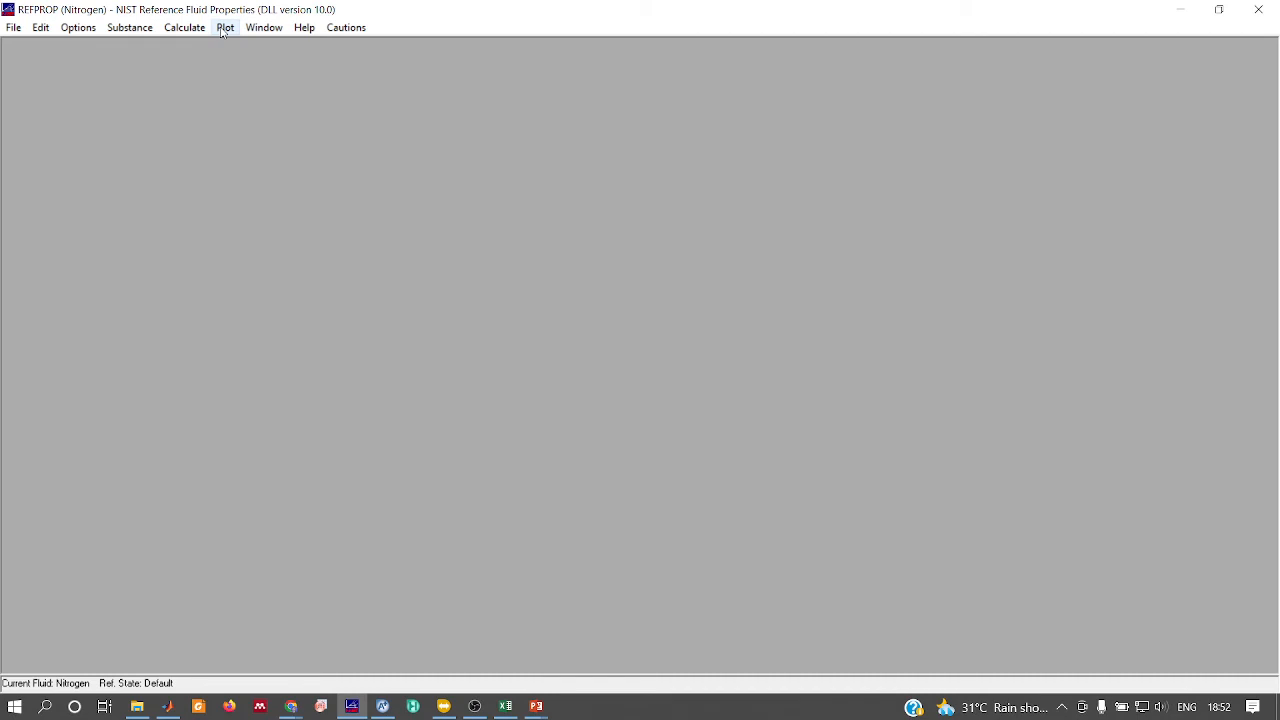
left_click(78, 27)
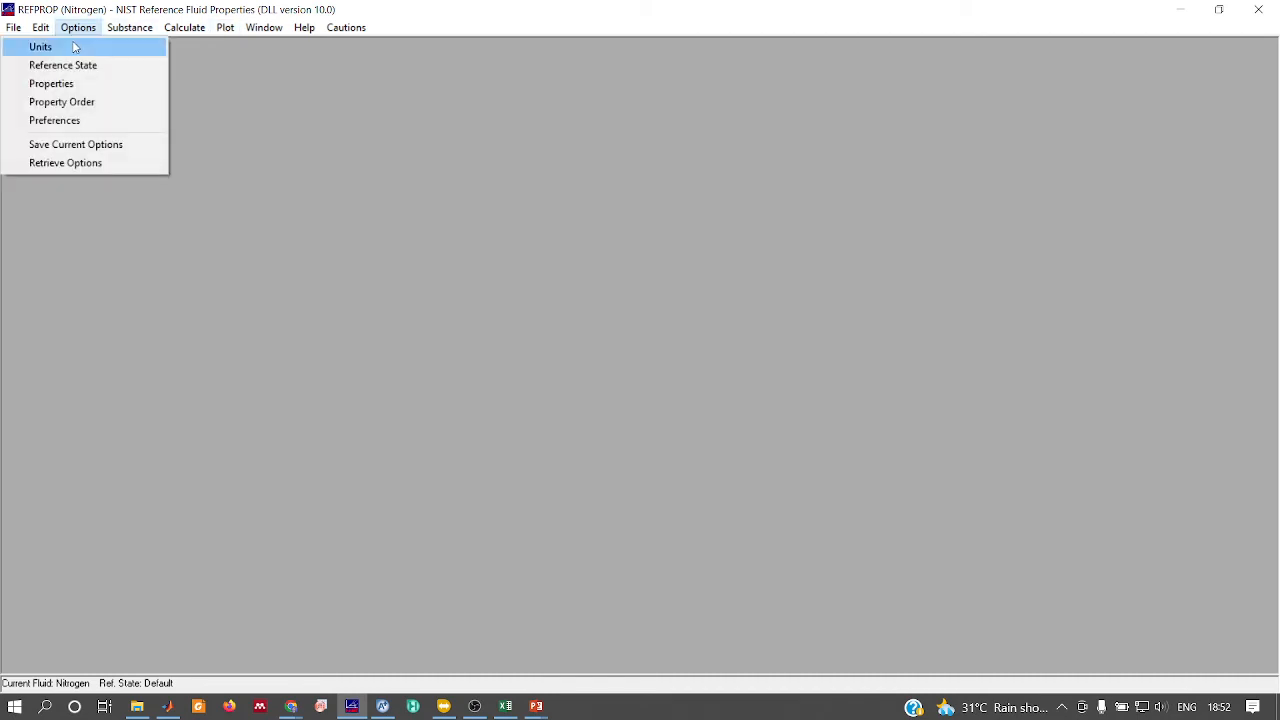
left_click(40, 46)
left_click(621, 273)
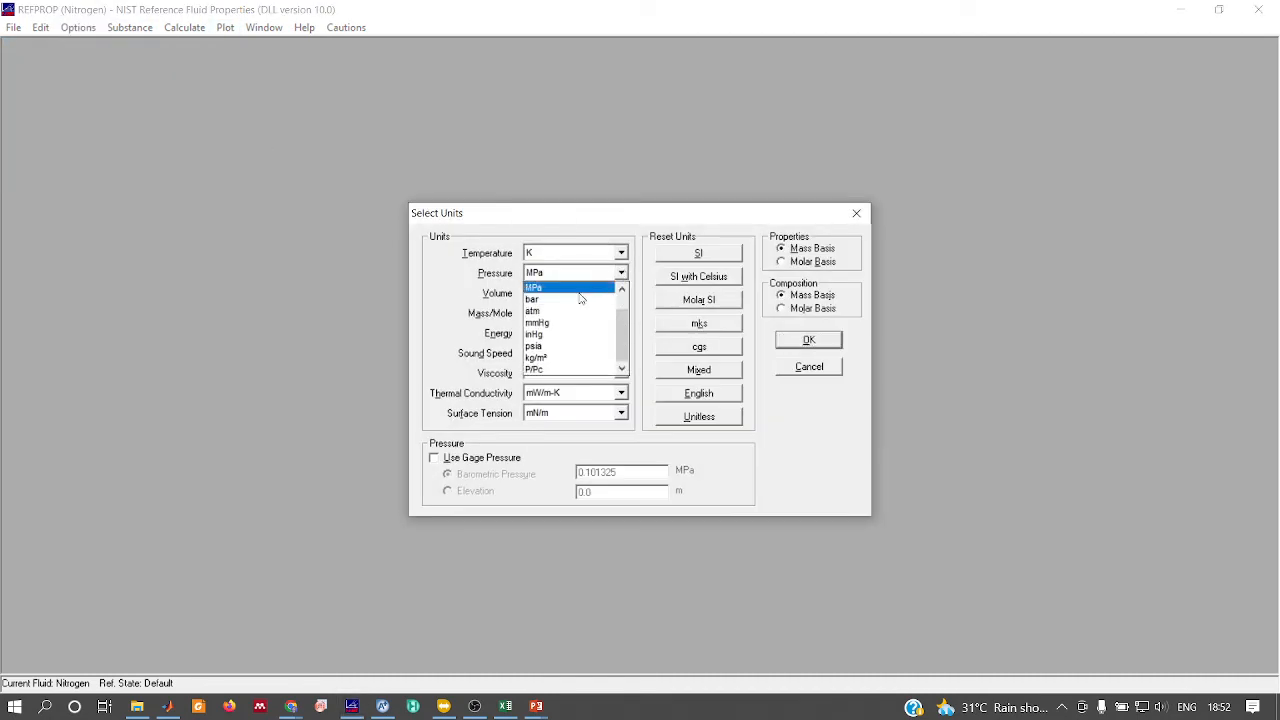
left_click(558, 302)
left_click(817, 340)
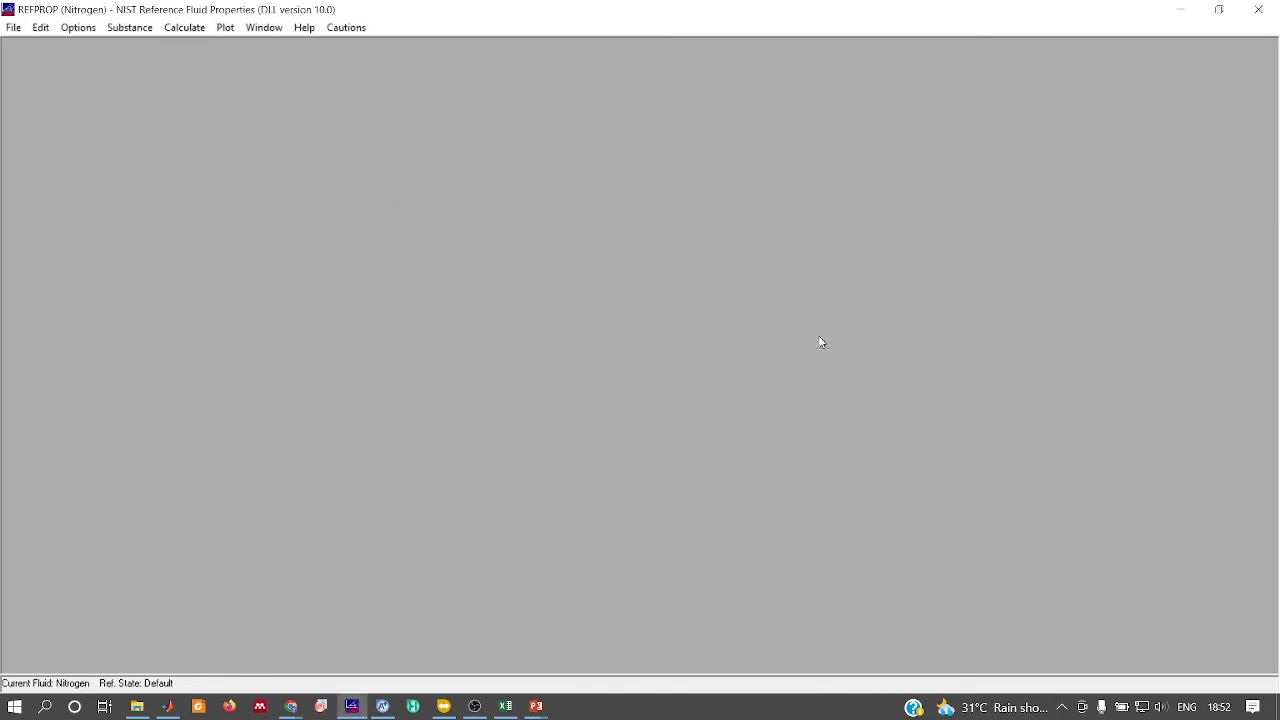
Plot nitrogen's T-h diagram with isobars from 1 up to 21 bar in steps of 5 and saturation states connected
left_click(225, 27)
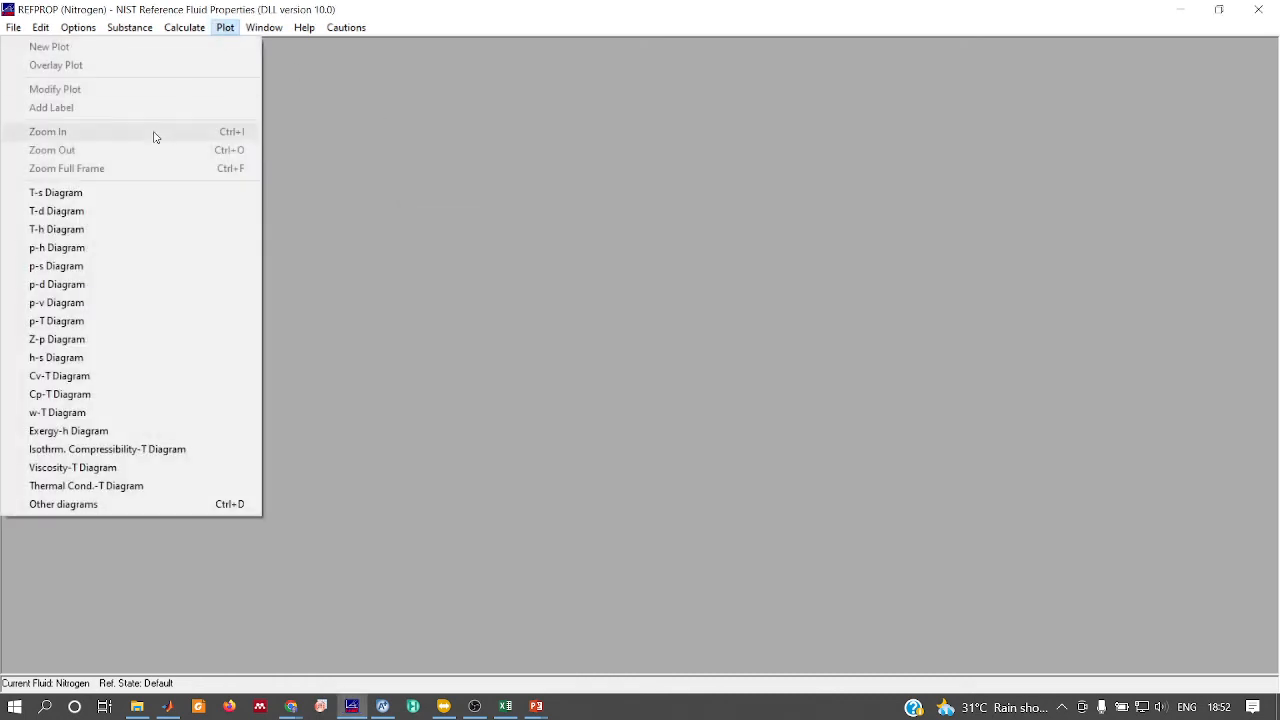
left_click(90, 230)
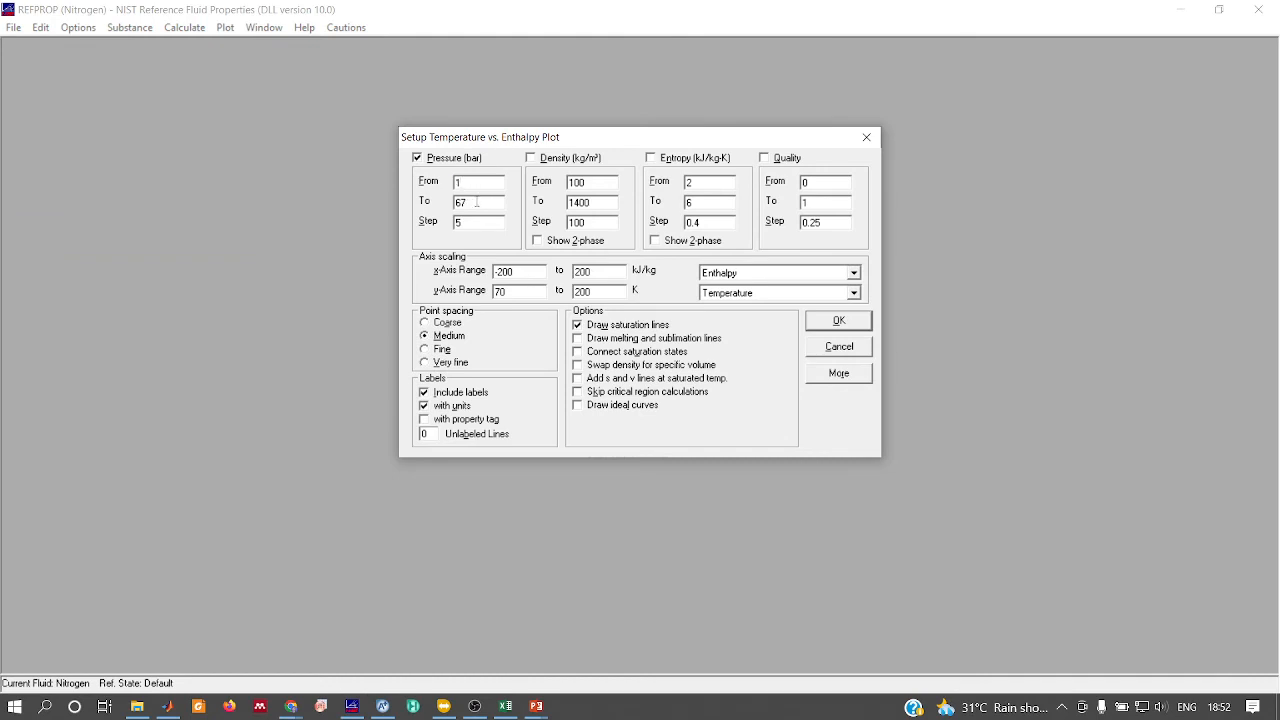
double_click(477, 202)
type("21")
double_click(604, 292)
left_click(580, 354)
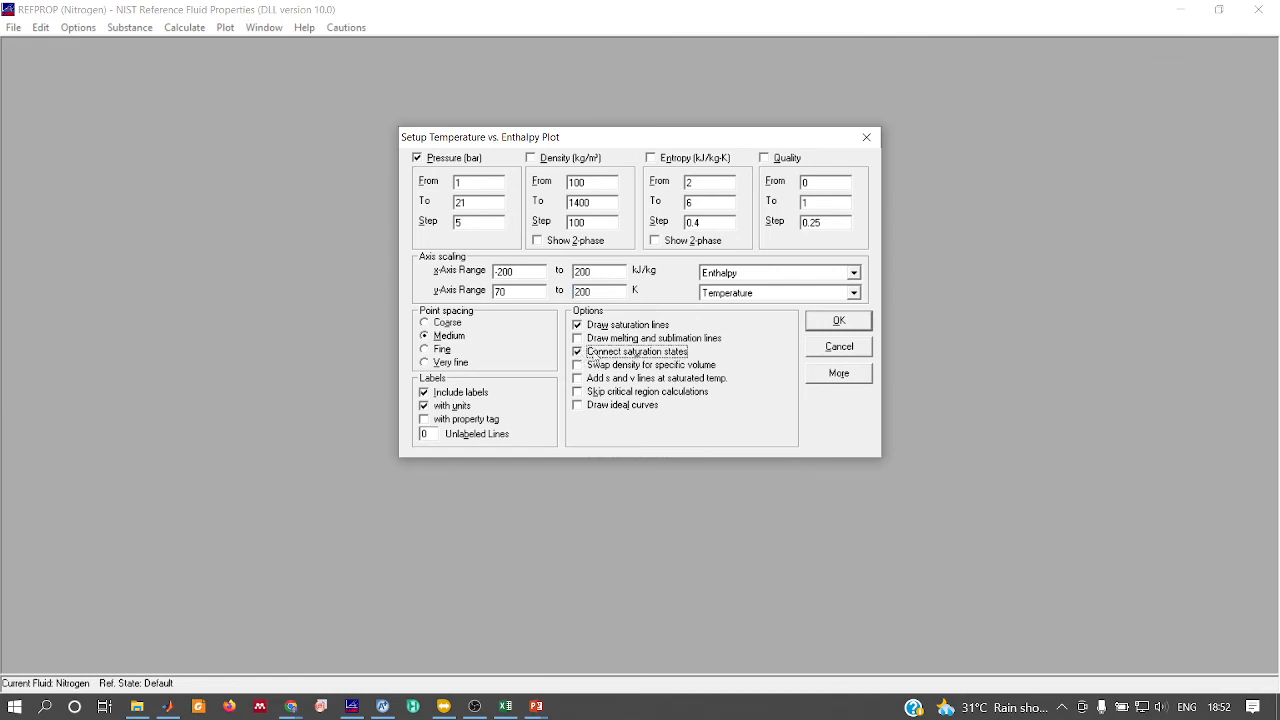
left_click(830, 322)
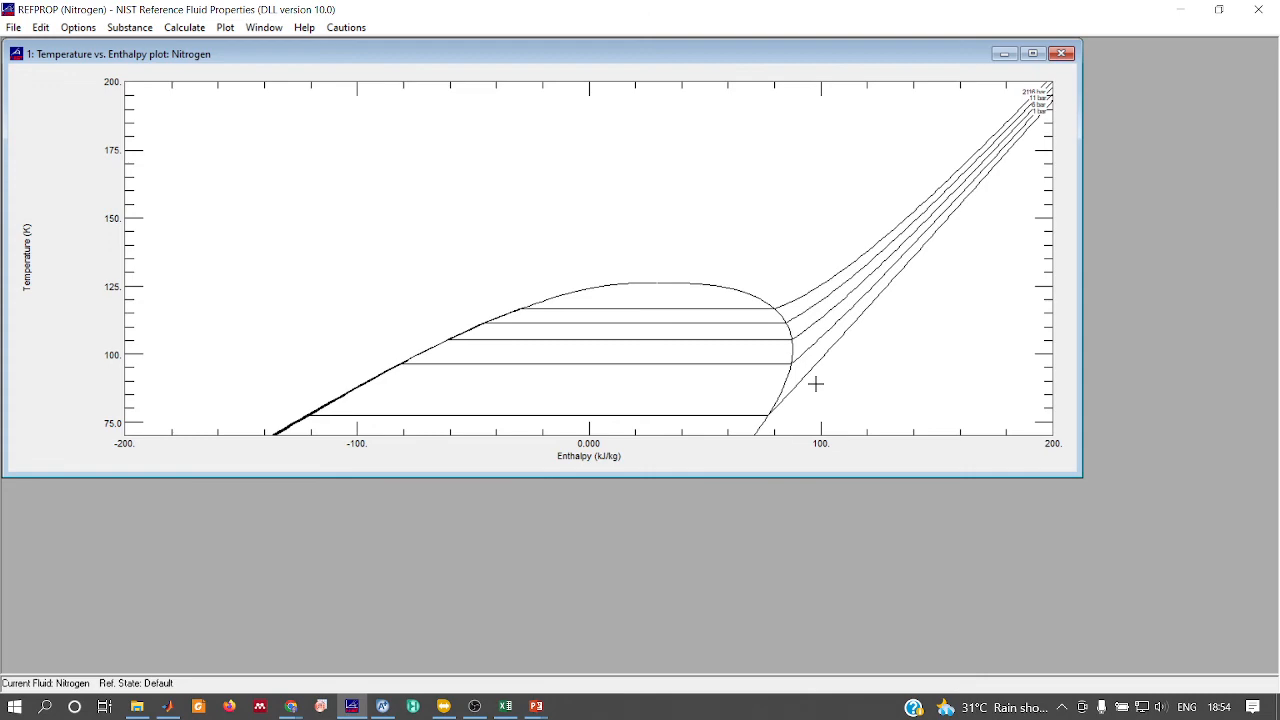
Check the Google Meet in-call messages again and switch back to the S-1 results in Aspen Plus
left_click(382, 706)
key("alt+Tab")
key("Tab")
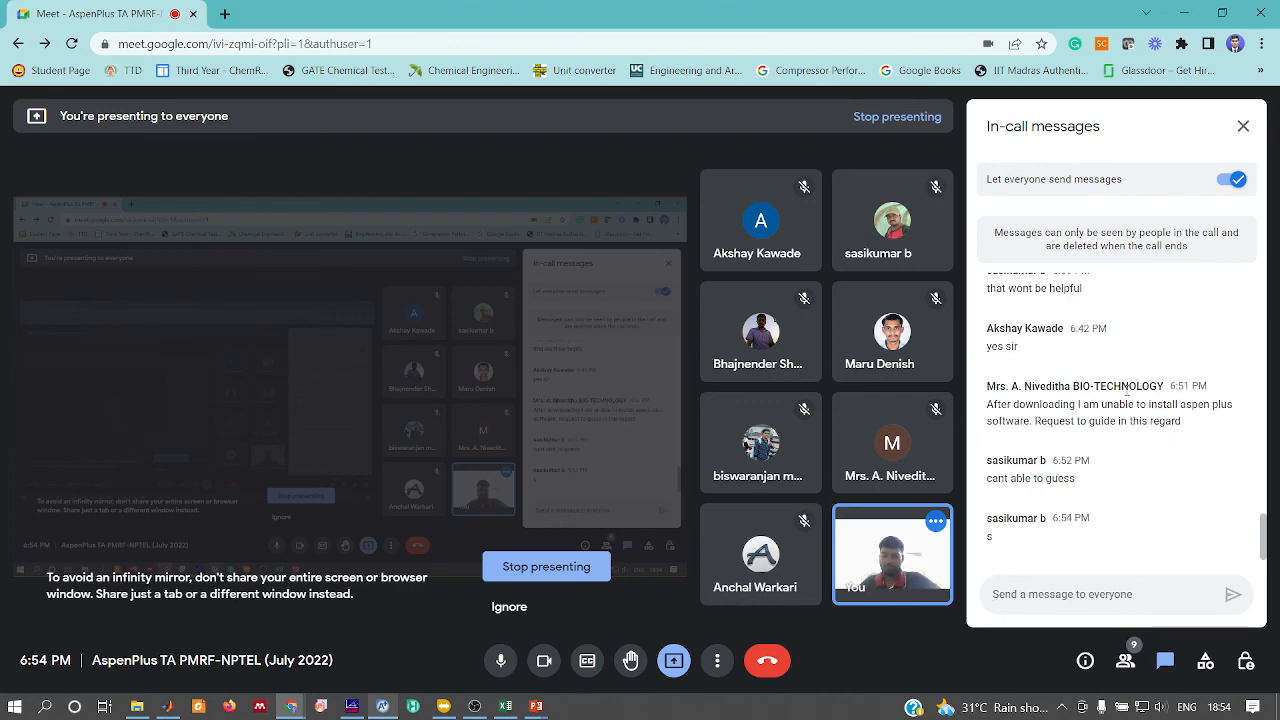
key("alt+Tab")
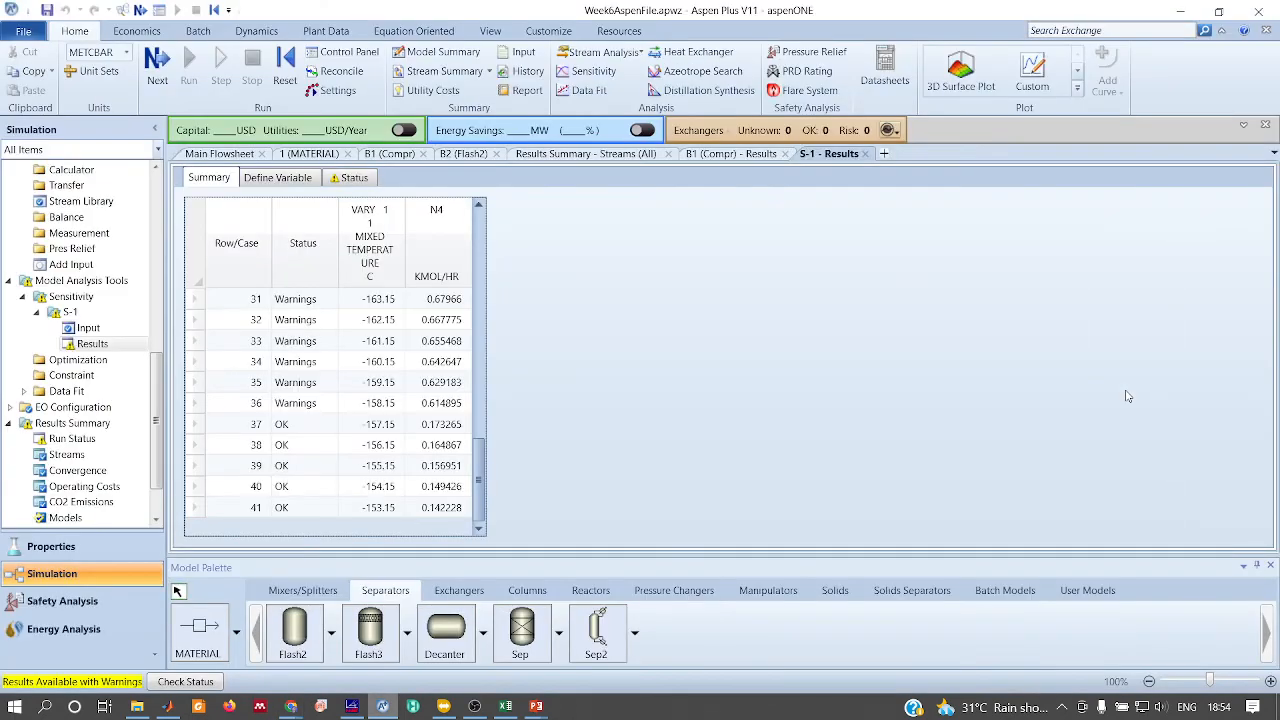
key("alt+Tab")
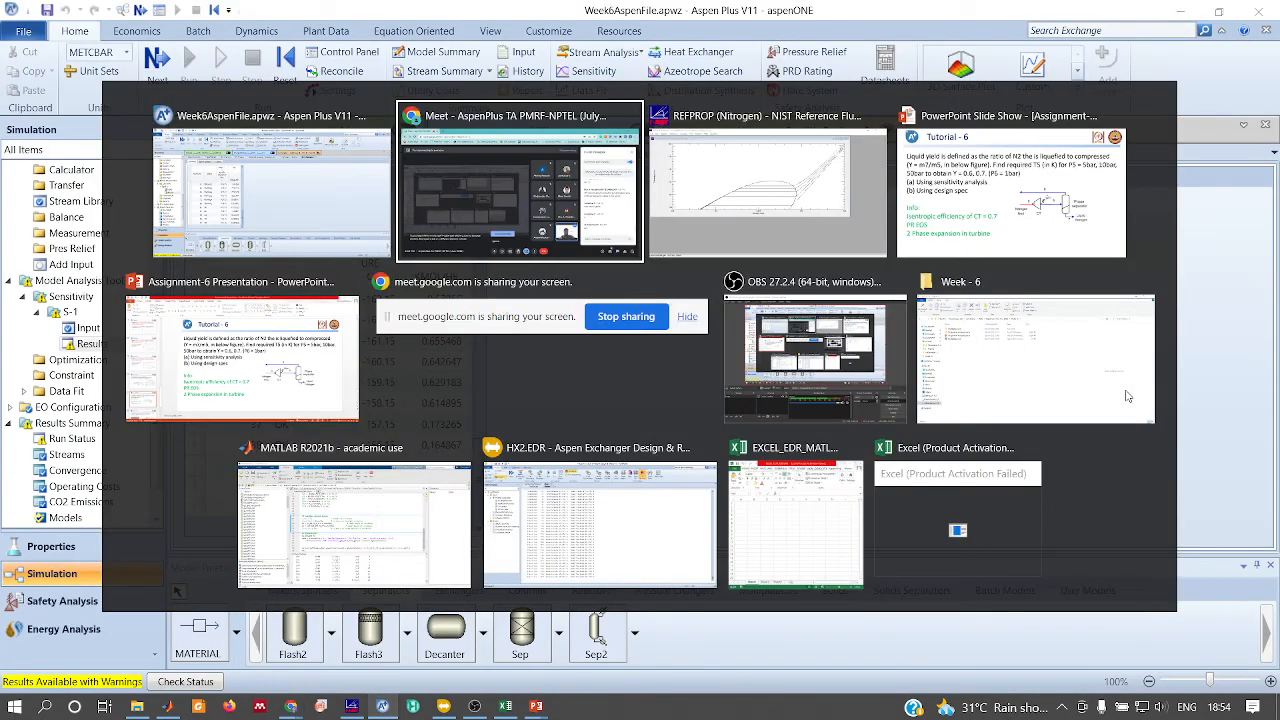